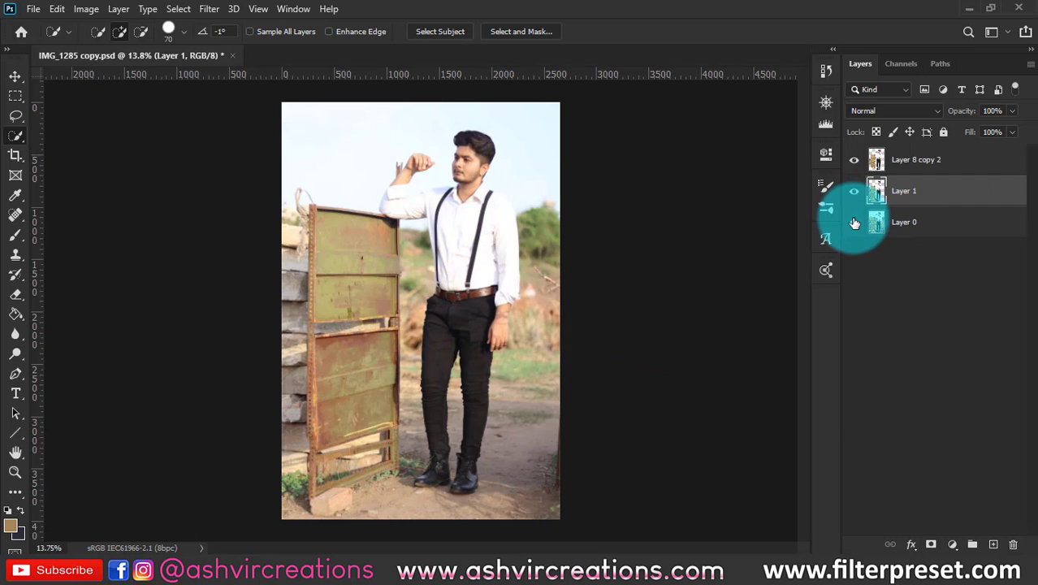
- Delete Layer 1 and make Layer 0 visible again beneath the cutout layer
left_click(855, 223)
key("Delete")
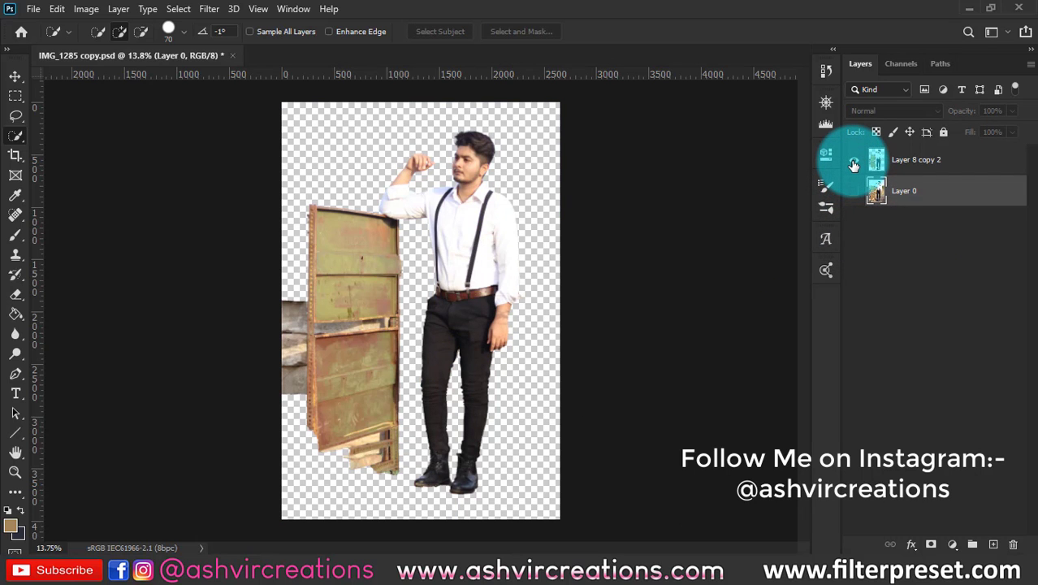
left_click(853, 161)
left_click(854, 161)
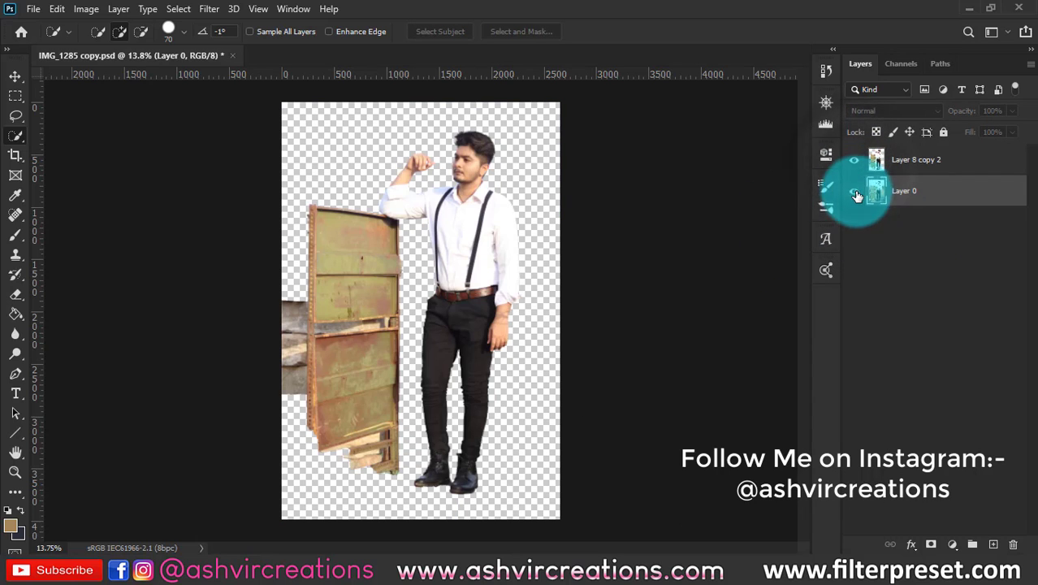
left_click(854, 191)
- Activate the Move tool and select the Layer 8 copy 2 cutout layer
scroll(480, 243, "up", 5)
key("v")
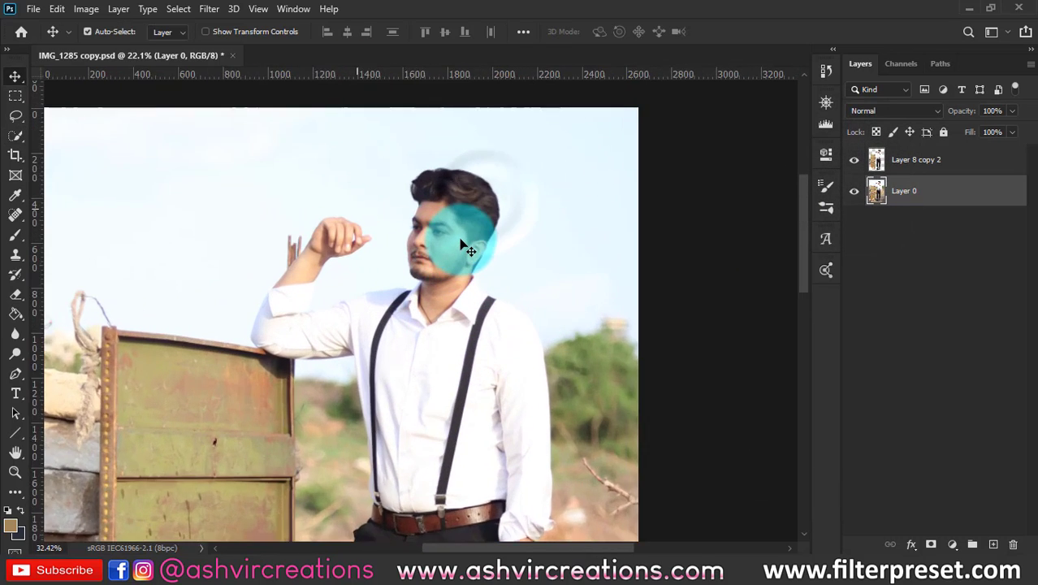
scroll(467, 248, "up", 3)
scroll(725, 204, "down", 2)
left_click(915, 159)
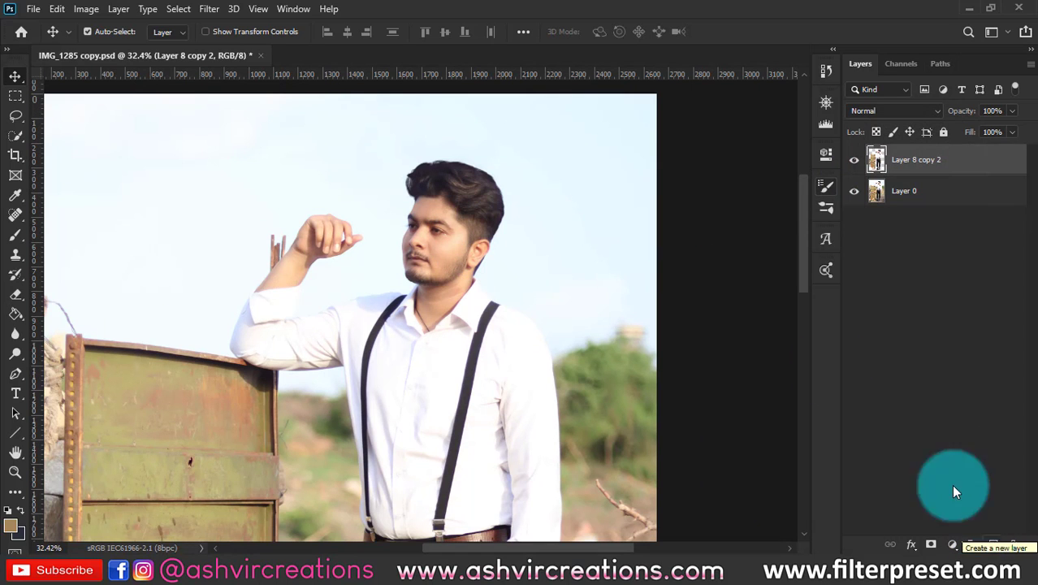
scroll(478, 163, "down", 5)
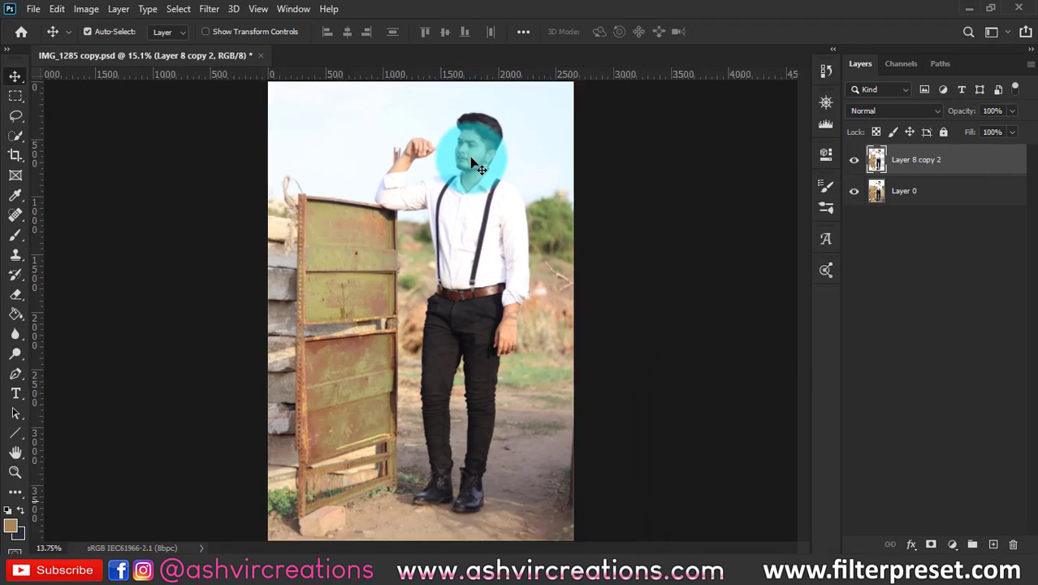
- Start a crop with the 16 : 9 ratio and extend its frame beyond the photo's right edge
left_click(23, 157)
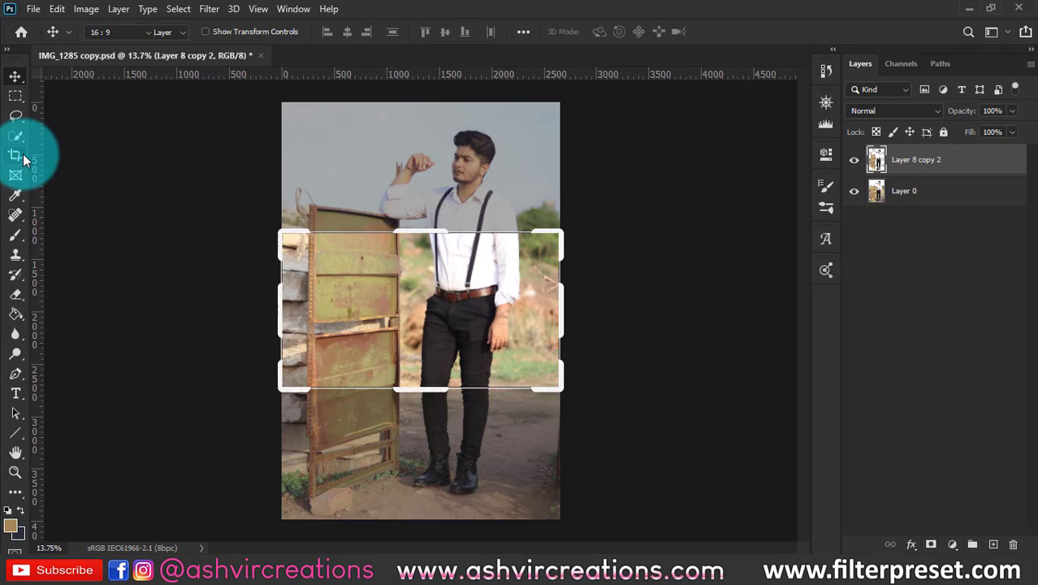
left_click(107, 34)
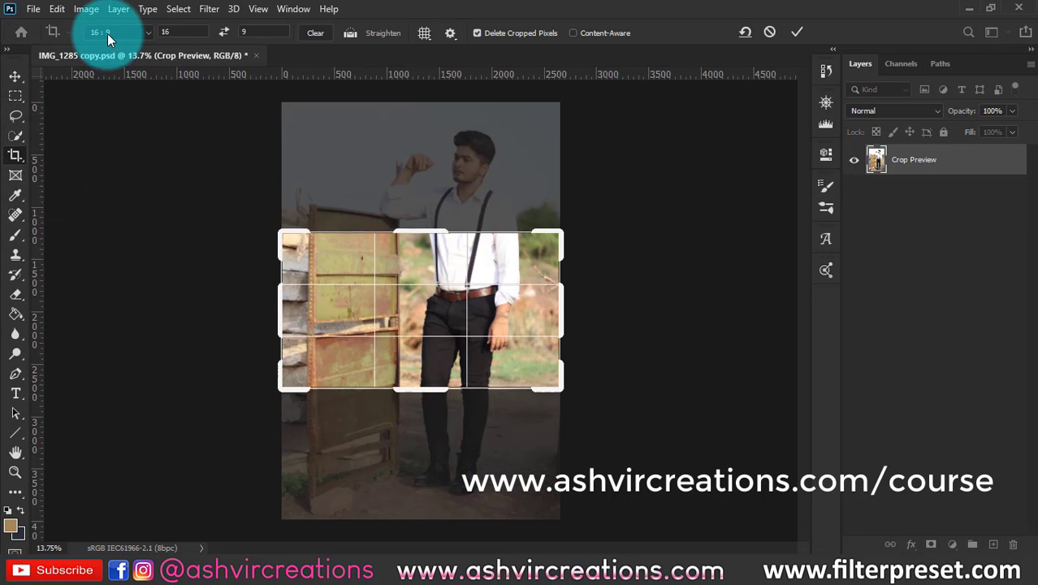
left_click(129, 138)
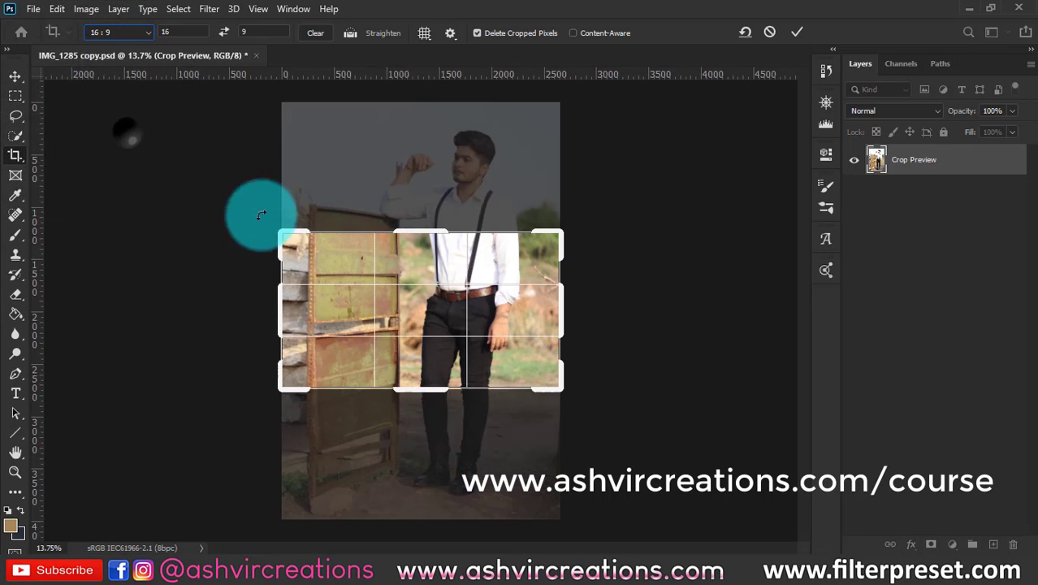
left_click(370, 274)
left_click_drag(567, 228, 679, 174)
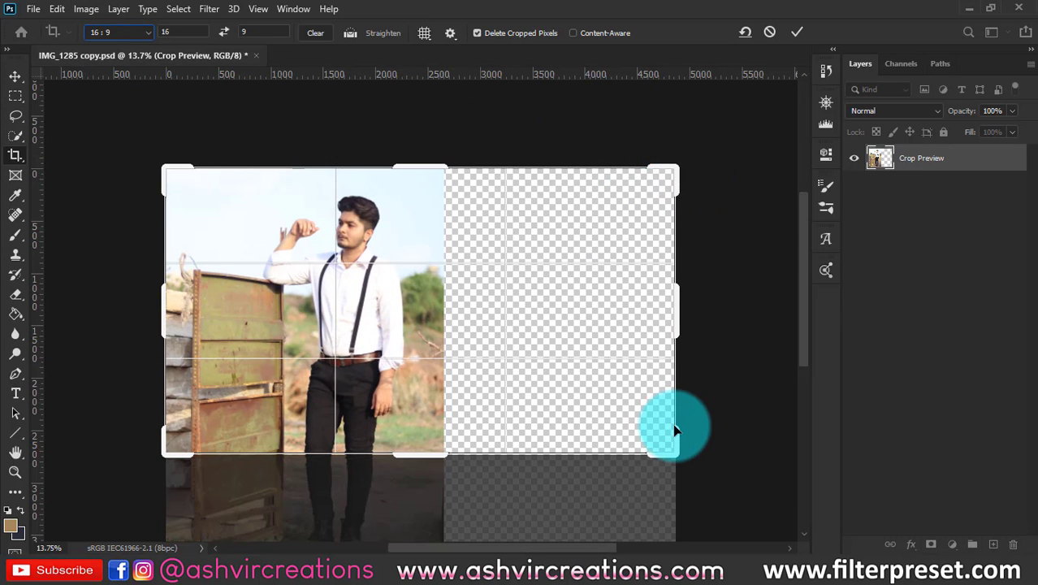
- Enlarge the 16 : 9 crop frame to include the whole photo with empty canvas above and to its right, and apply the crop
left_click(607, 394)
key("ctrl+minus")
key("ctrl+minus")
key("ctrl+minus")
key("ctrl+minus")
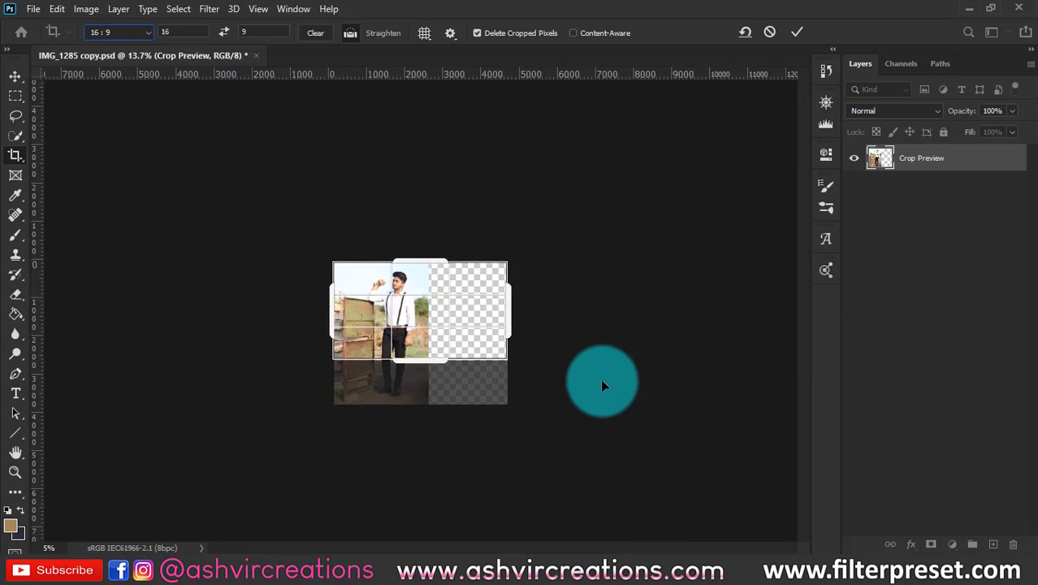
left_click_drag(507, 356, 530, 370)
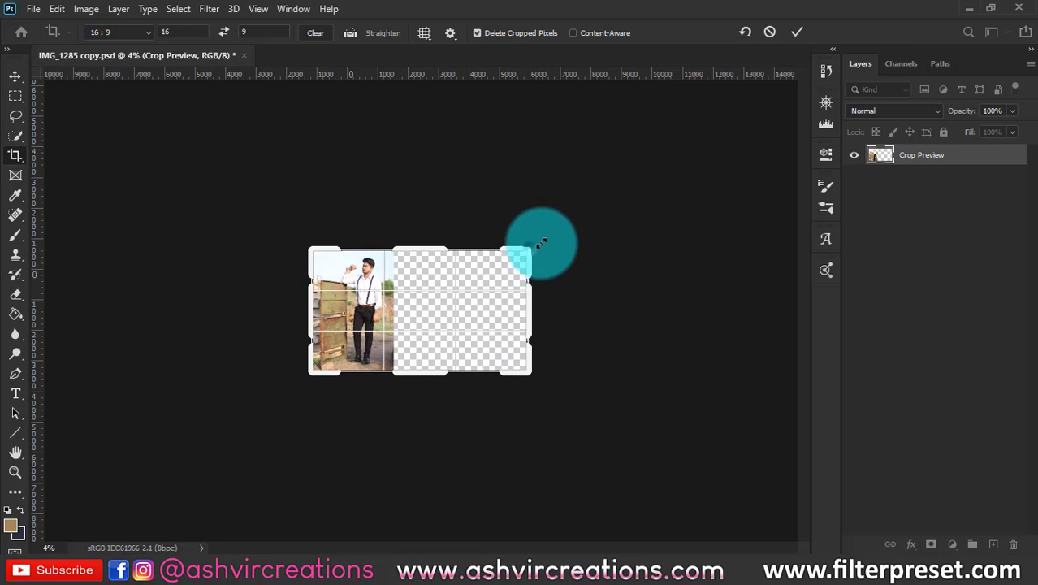
mouse_move(541, 243)
left_mouse_down()
mouse_move(556, 232)
mouse_move(540, 227)
mouse_move(540, 240)
left_mouse_up()
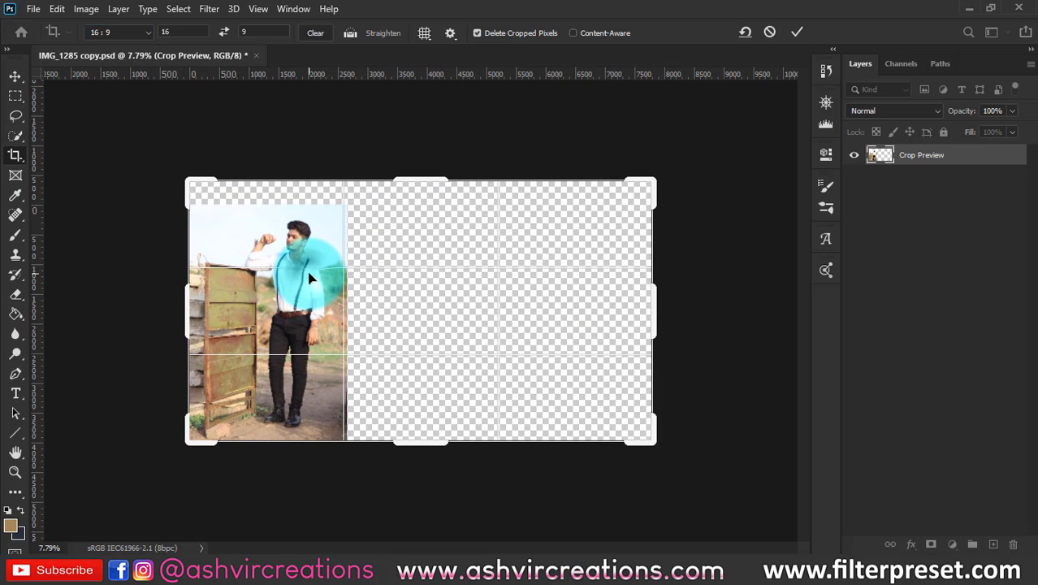
double_click(308, 278)
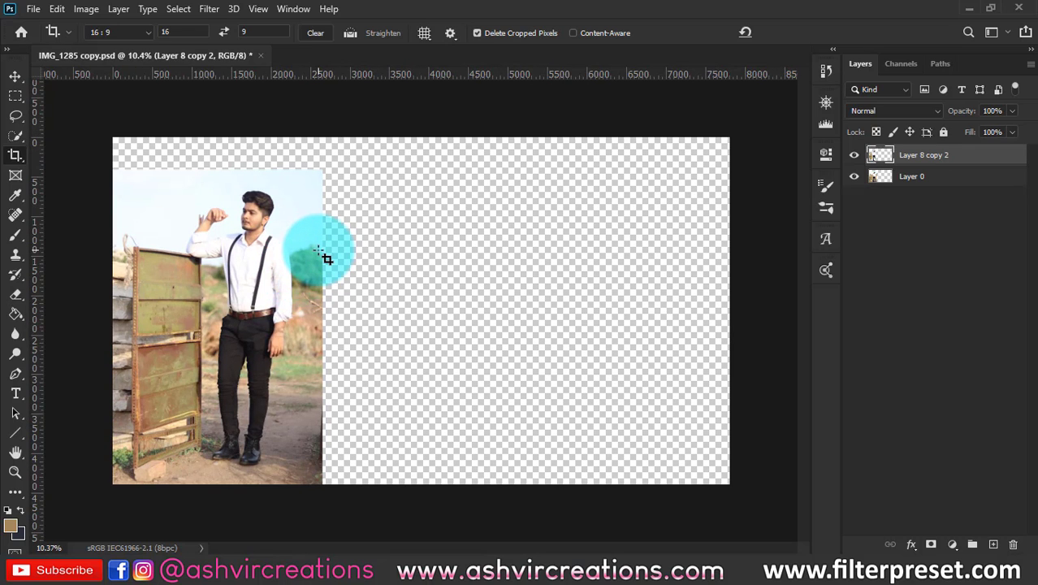
- Duplicate Layer 0 under its default name
key("v")
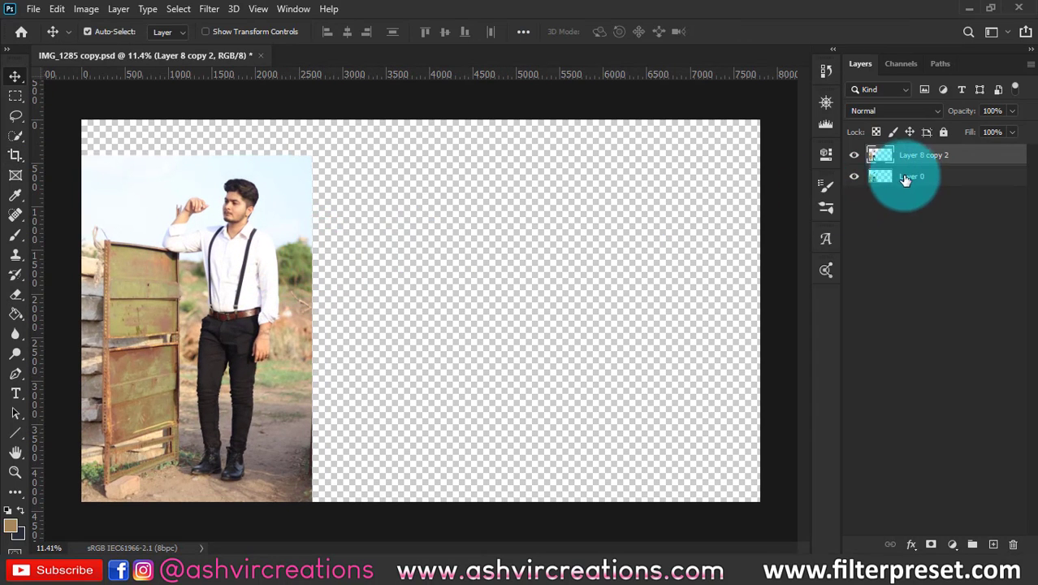
left_click(905, 178)
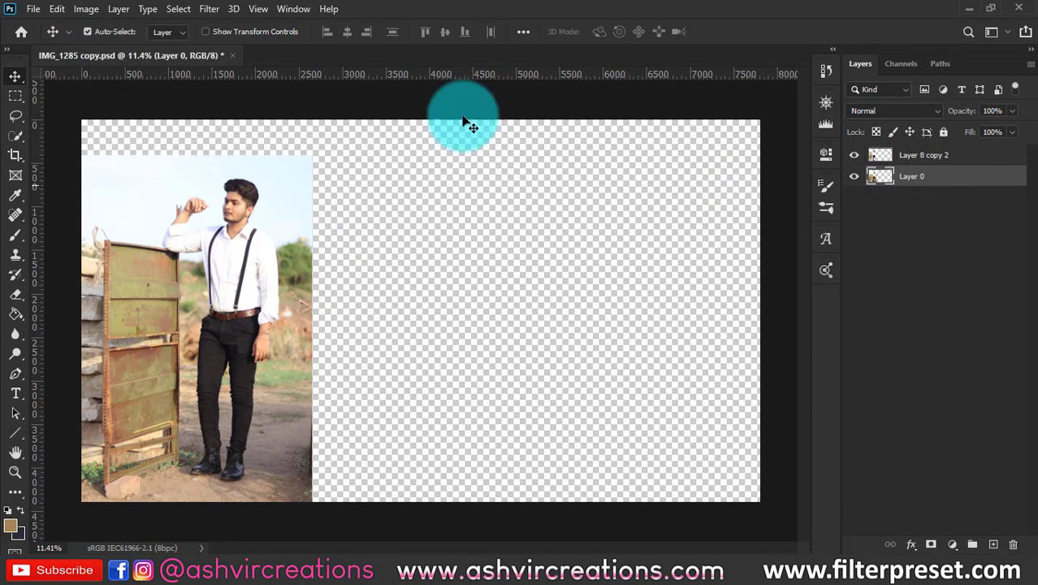
right_click(934, 177)
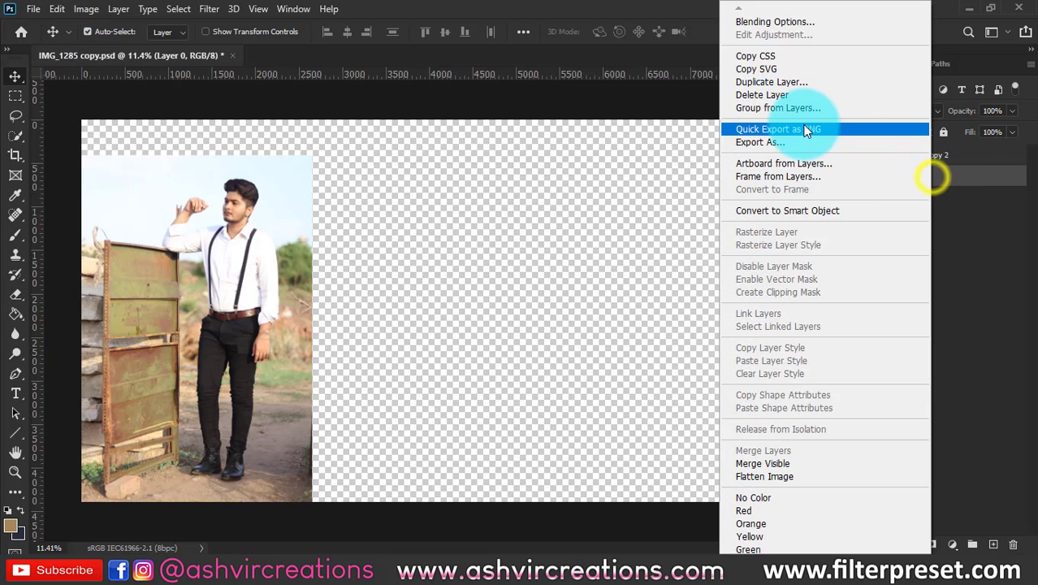
left_click(794, 82)
left_click(658, 144)
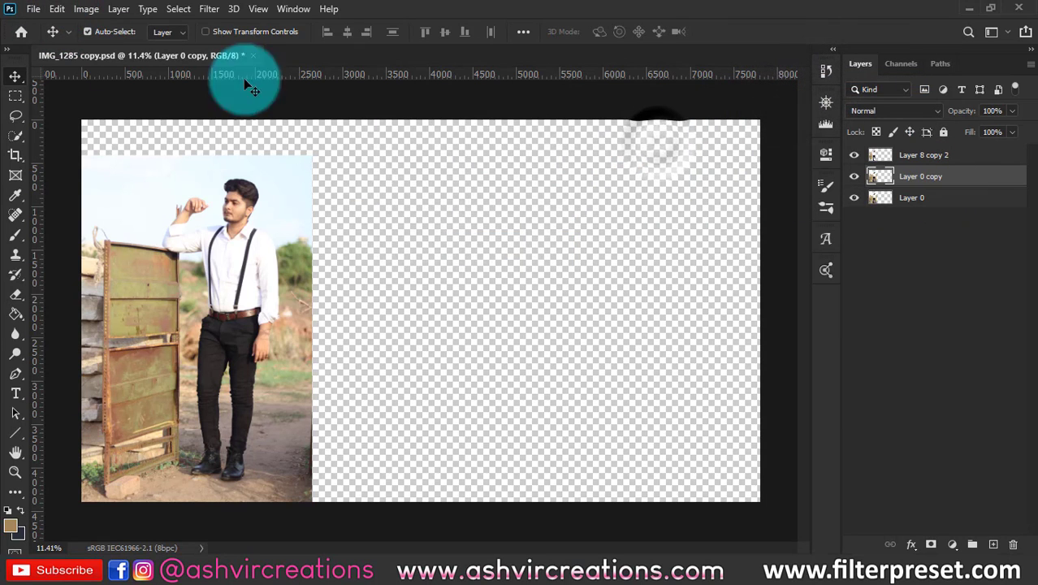
- Open the desert landscape image f.jpg from the hhoorse folder on the Desktop
left_click(31, 9)
left_click(171, 79)
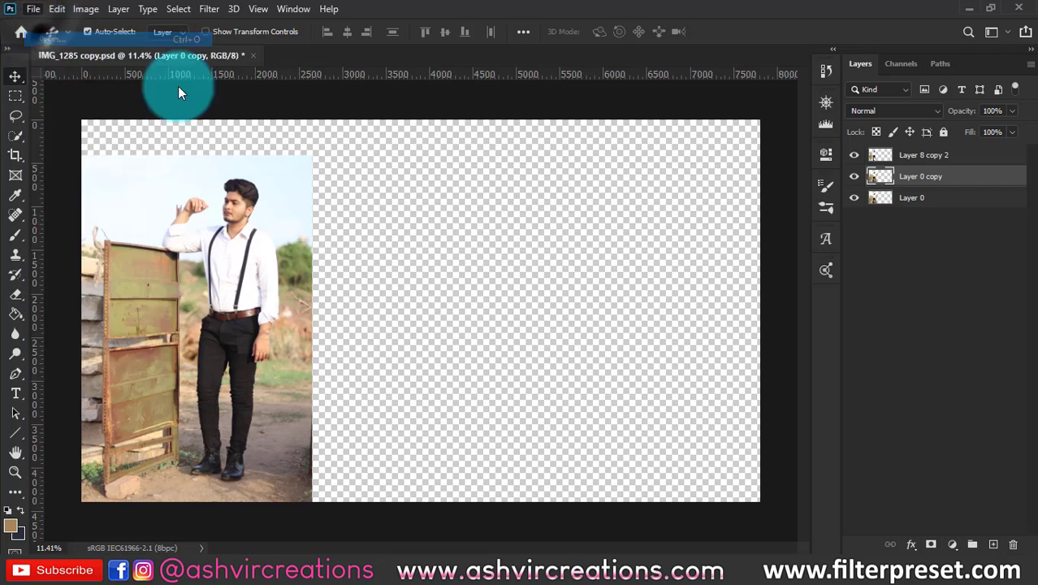
left_click(323, 206)
scroll(308, 205, "down", 2)
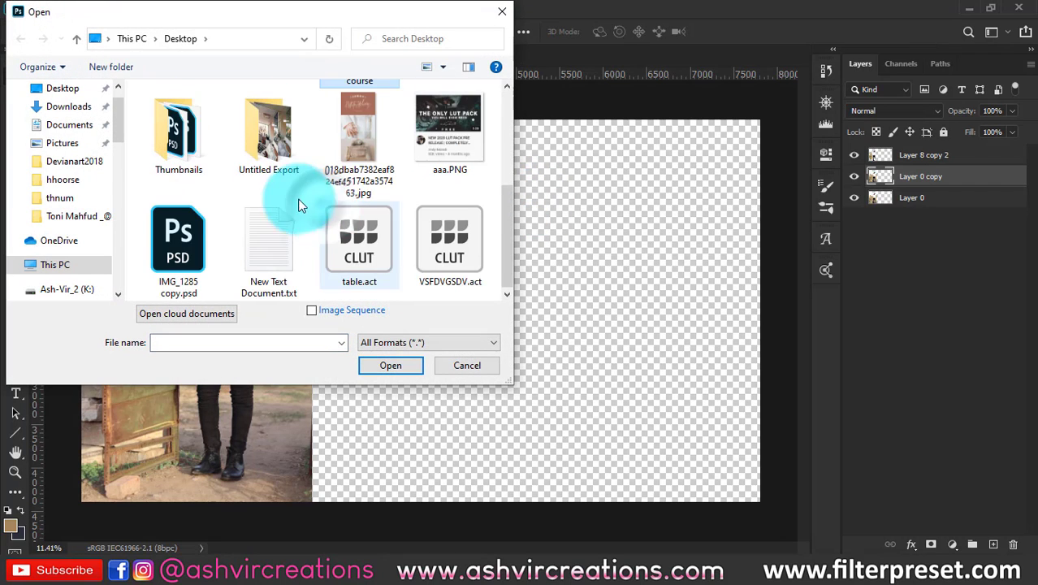
scroll(217, 201, "up", 1)
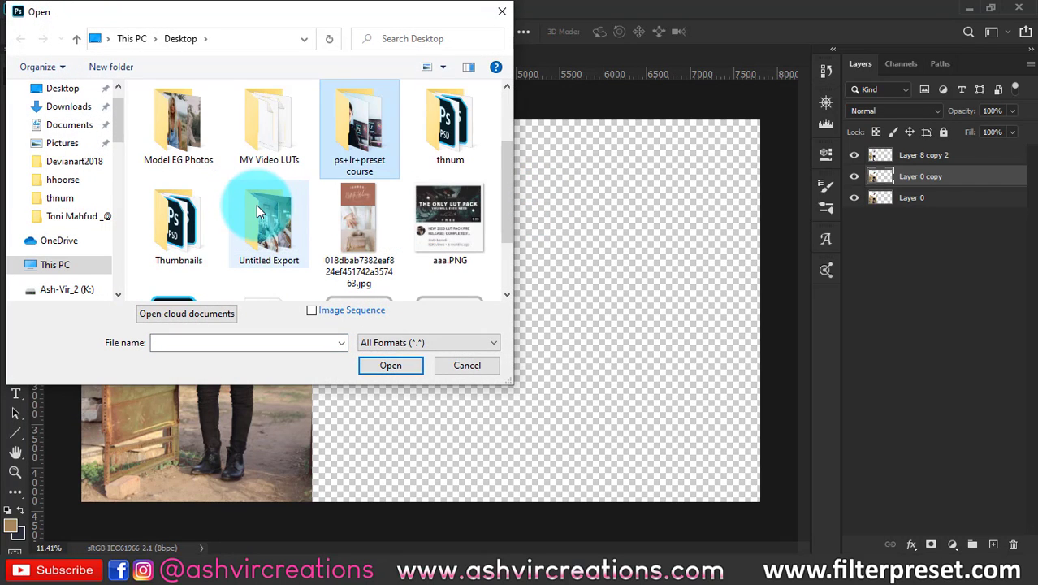
scroll(396, 160, "up", 1)
double_click(360, 143)
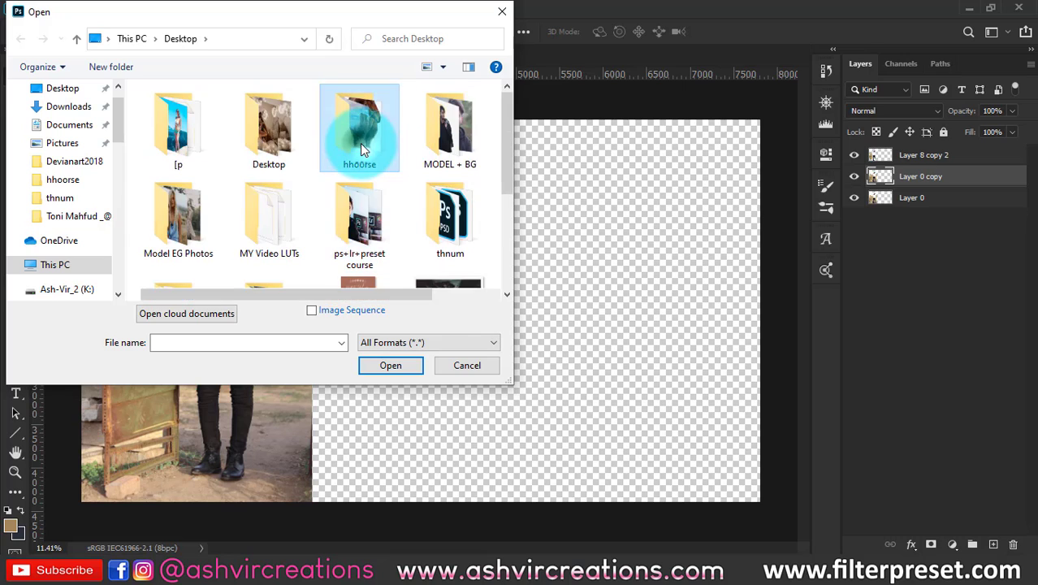
double_click(208, 146)
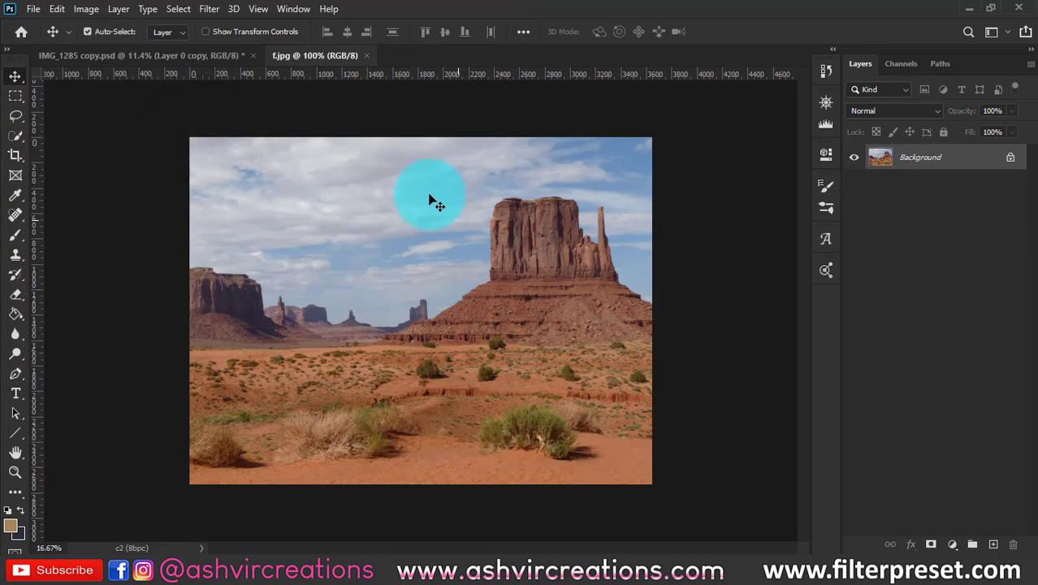
- Bring the desert image into IMG_1285 copy.psd behind the man and scale it to 161.20% to fill the canvas height from the left edge
left_click_drag(435, 195, 343, 214)
left_click(57, 9)
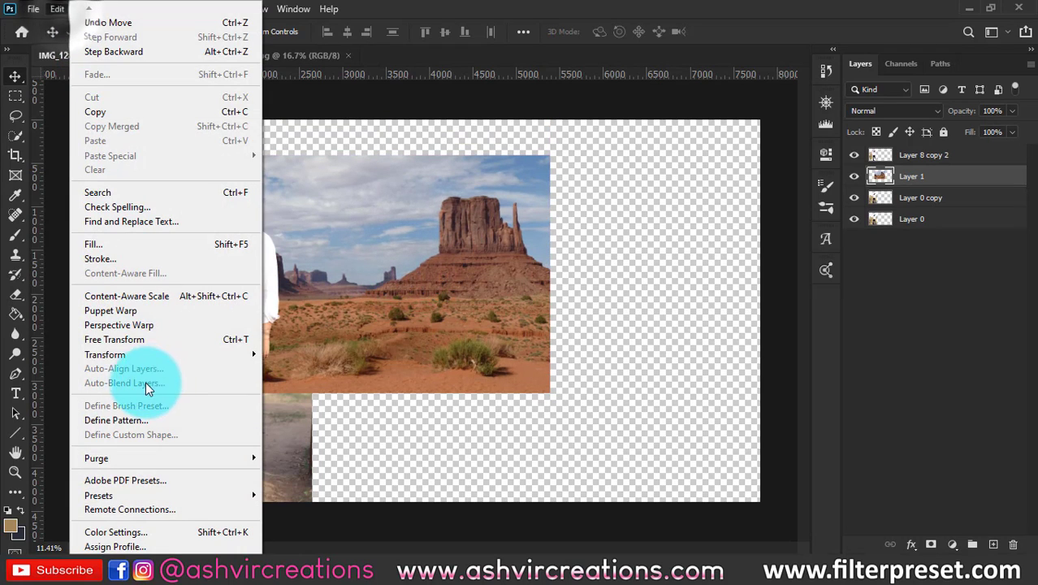
left_click(137, 339)
left_click_drag(546, 392, 574, 376)
left_click_drag(502, 298, 438, 319)
left_click(559, 490)
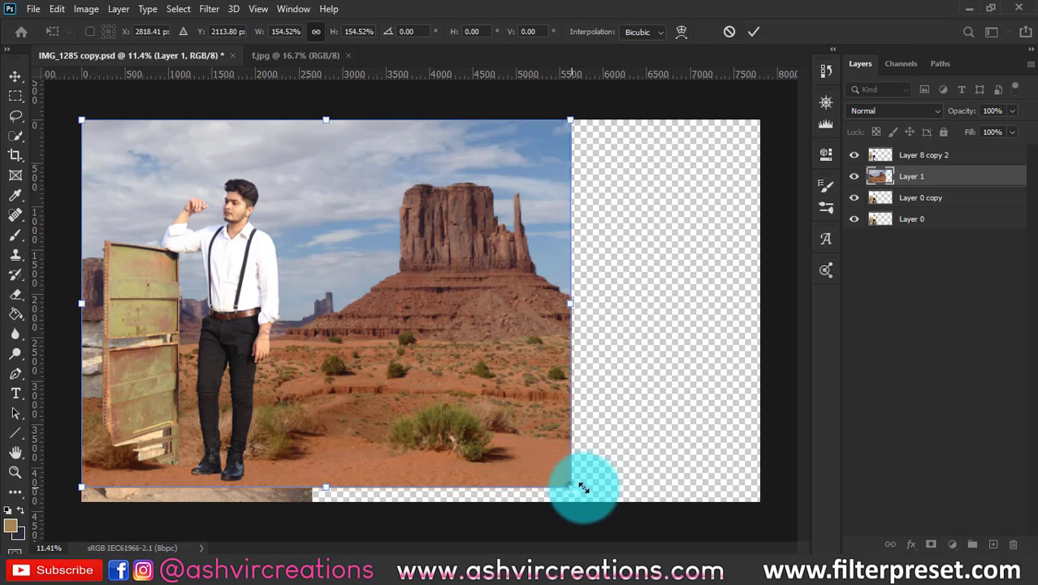
left_click_drag(581, 486, 604, 500)
left_click(497, 298)
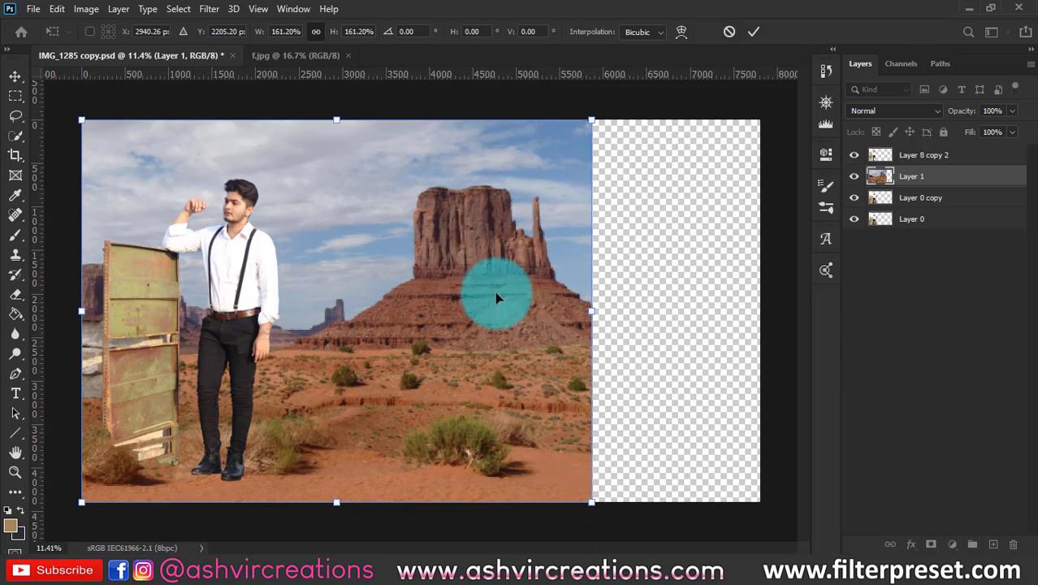
mouse_move(422, 228)
left_mouse_down()
mouse_move(441, 232)
mouse_move(411, 226)
left_mouse_up()
double_click(309, 300)
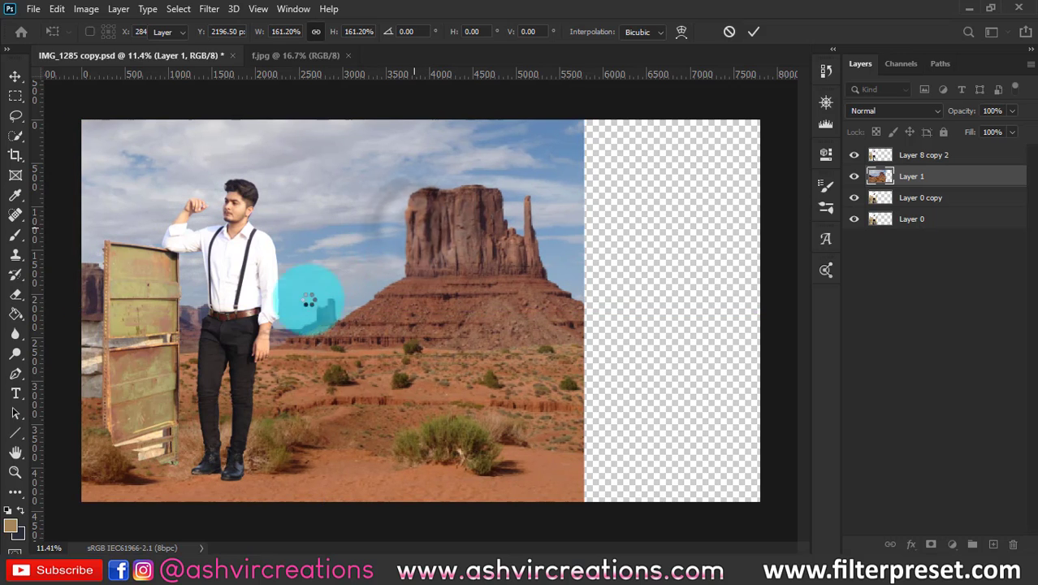
- Apply a 15 px Tilt-Shift blur to the desert layer, with the focus band centred on the ground at the bottom of the canvas
scroll(336, 326, "up", 1)
left_click_drag(394, 288, 414, 279)
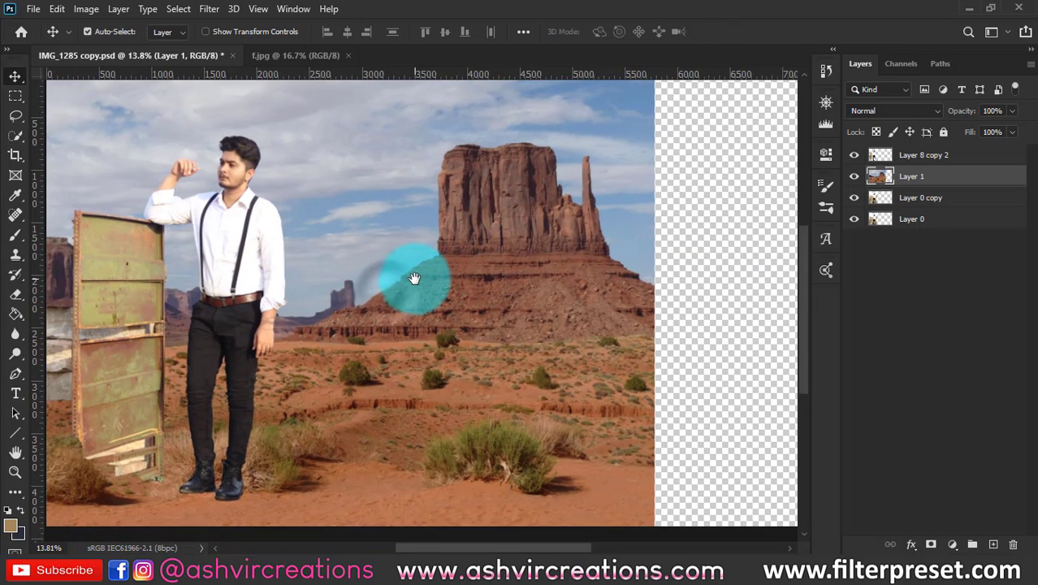
scroll(415, 278, "down", 2)
scroll(412, 283, "up", 1)
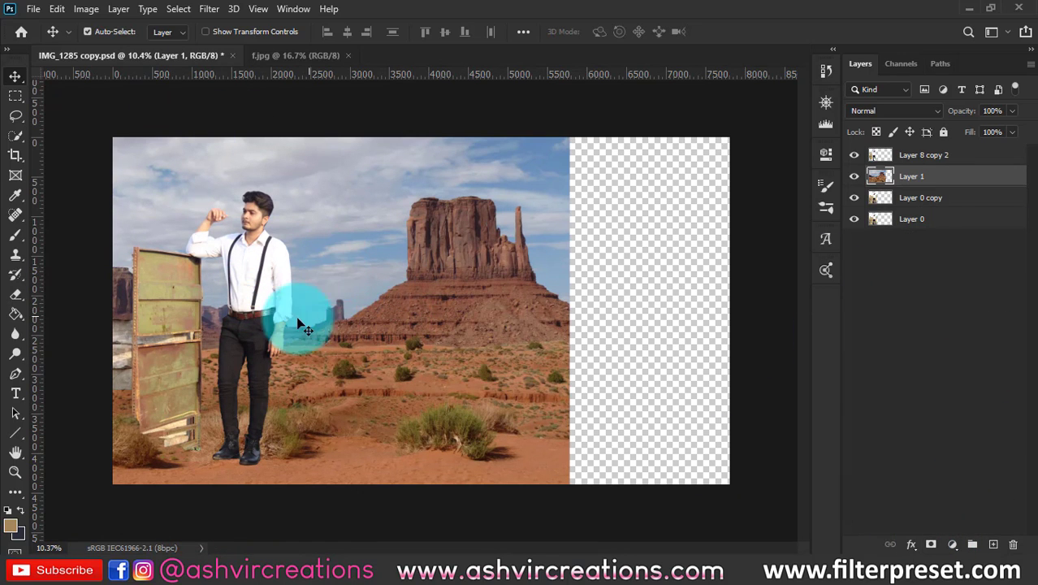
left_click(208, 9)
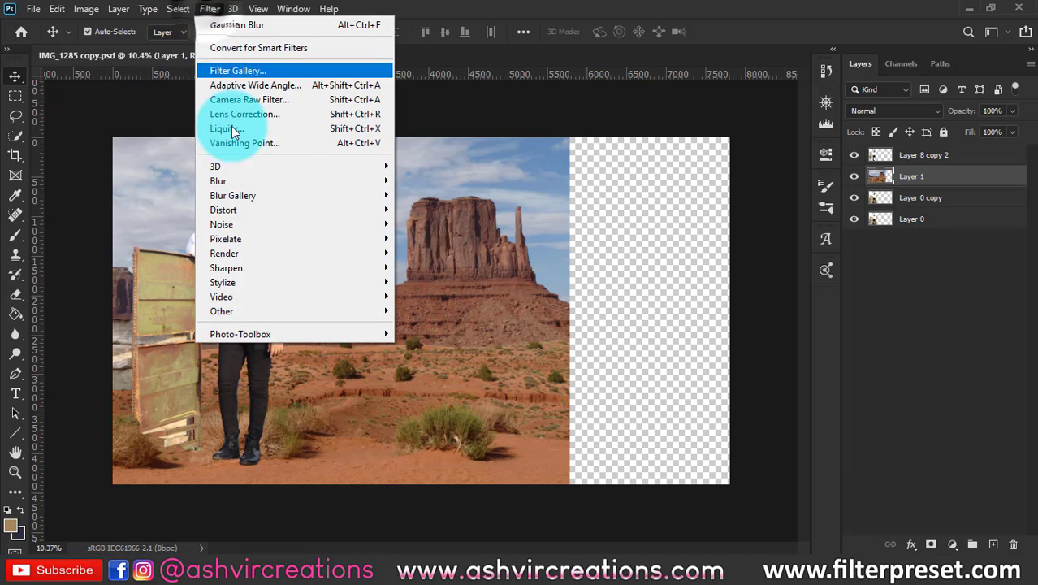
mouse_move(238, 193)
left_click(430, 226)
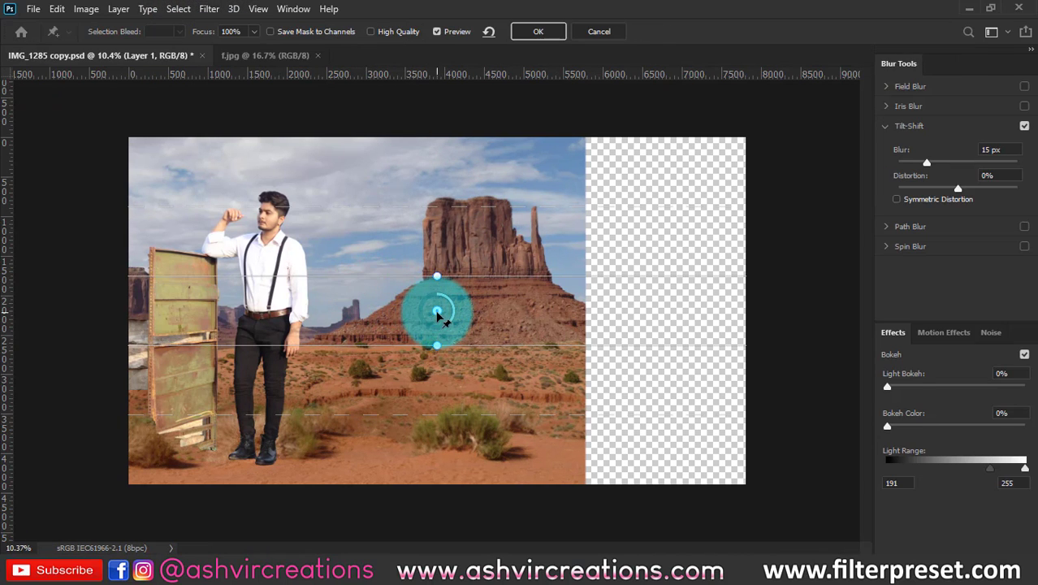
left_click_drag(438, 317, 355, 450)
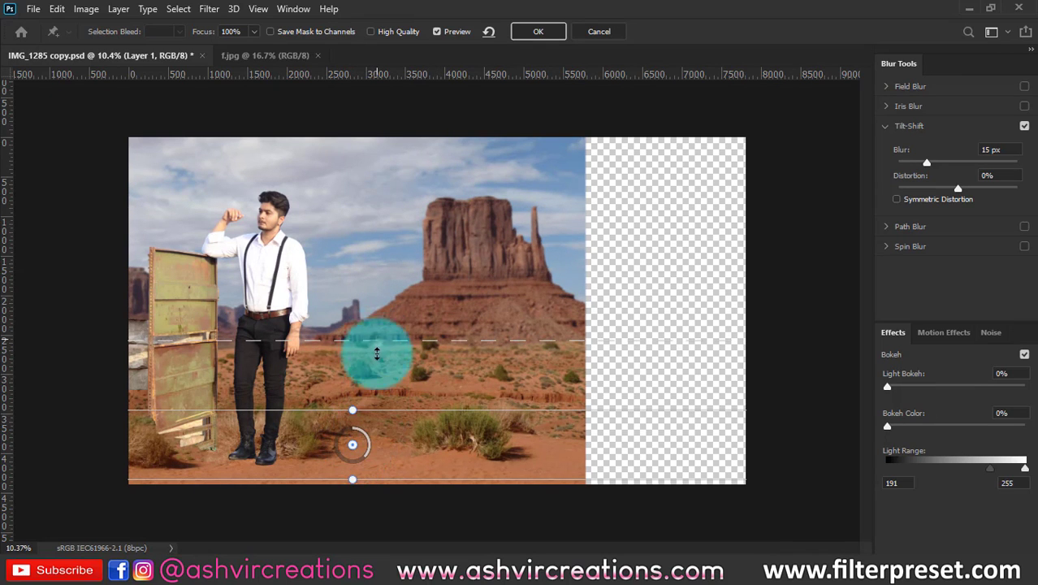
left_click_drag(376, 351, 370, 370)
left_click_drag(358, 447, 350, 476)
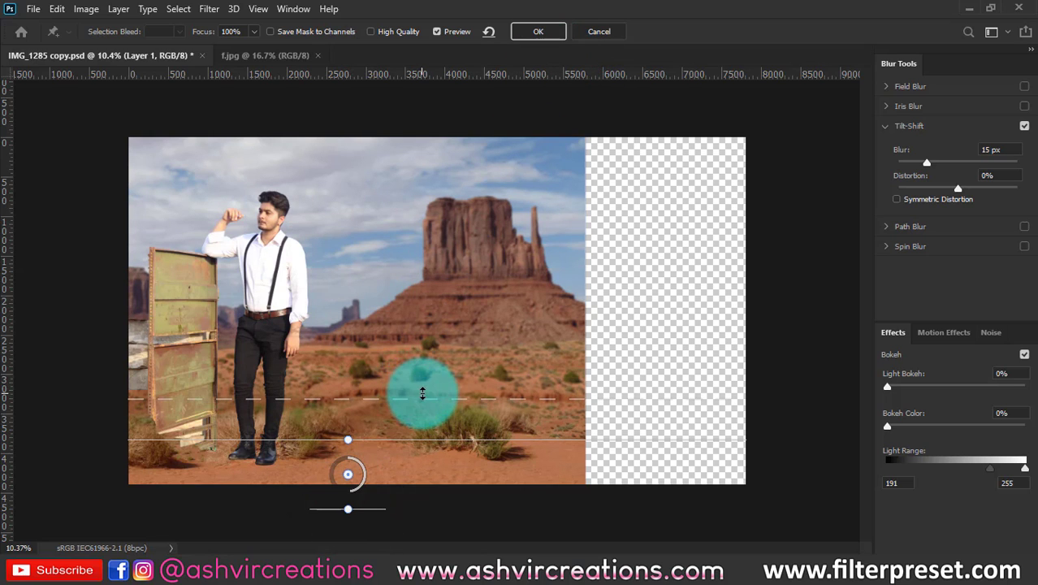
left_click(539, 32)
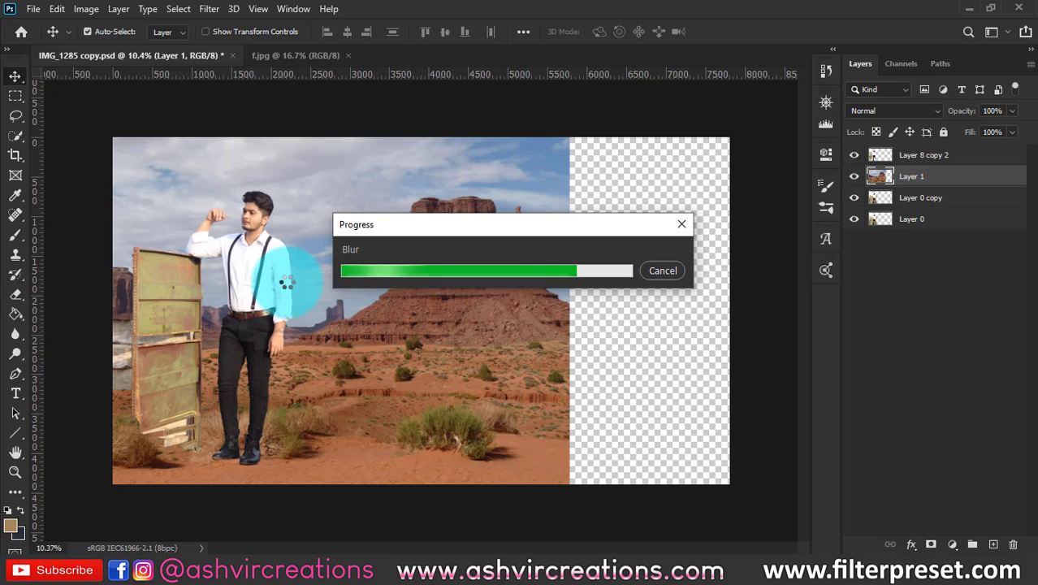
- Add a layer mask to the desert layer and try a soft 1800 px black brush stroke over the man's feet
scroll(284, 308, "up", 4)
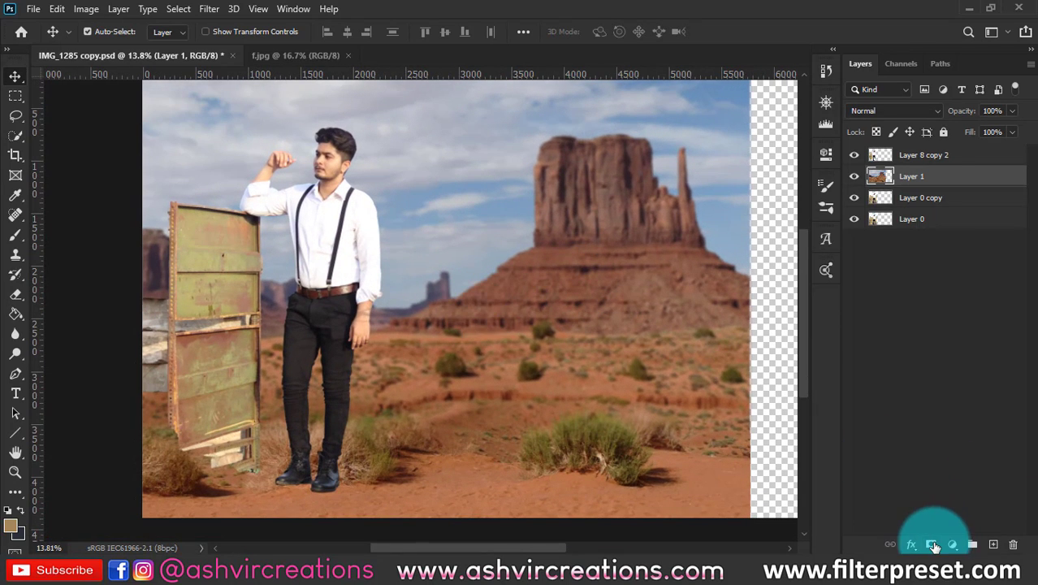
left_click(933, 544)
left_click(14, 234)
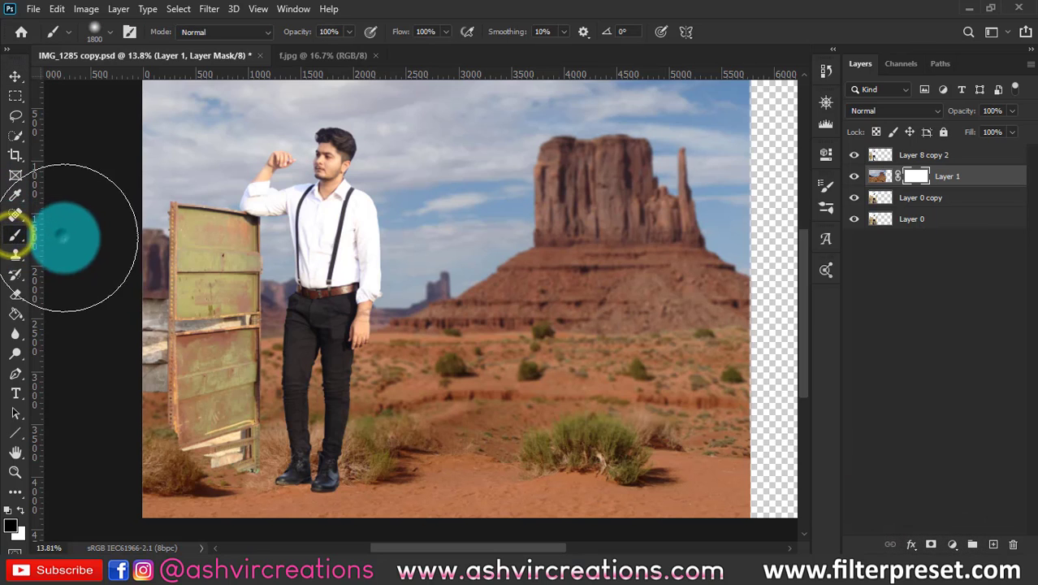
mouse_move(296, 498)
left_mouse_down()
mouse_move(304, 522)
mouse_move(353, 517)
mouse_move(293, 499)
left_mouse_up()
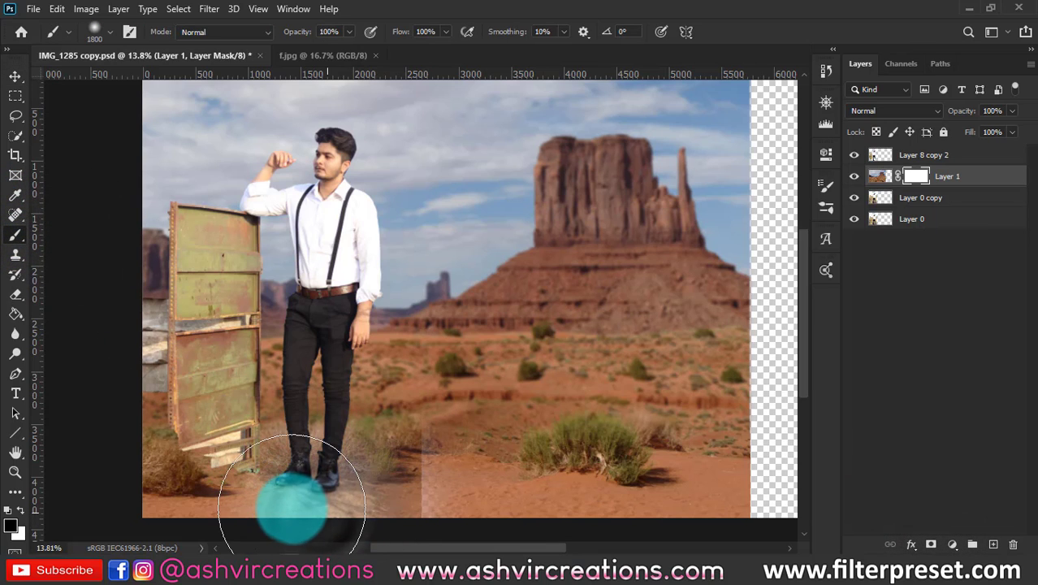
key("ctrl+z")
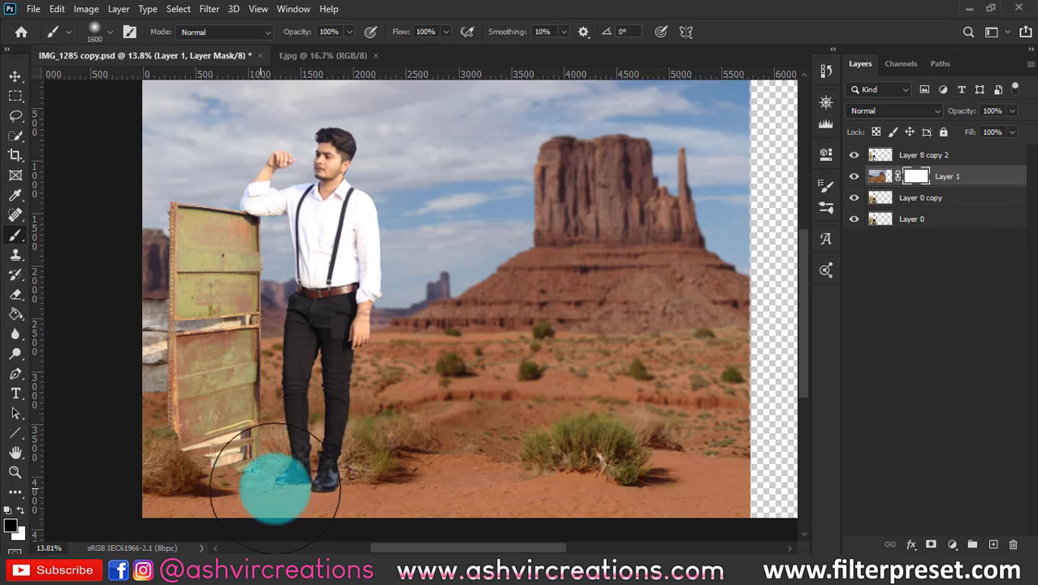
- Mask out the desert around the man's feet and along the gate's outer side with a soft black brush to reveal the original ground and wall
key("bracketleft")
key("bracketleft")
mouse_move(307, 493)
left_mouse_down()
mouse_move(252, 505)
mouse_move(204, 483)
mouse_move(159, 496)
mouse_move(182, 501)
mouse_move(213, 488)
mouse_move(146, 487)
mouse_move(170, 416)
mouse_move(154, 351)
mouse_move(143, 397)
mouse_move(158, 351)
mouse_move(144, 282)
mouse_move(145, 313)
mouse_move(148, 264)
mouse_move(158, 288)
mouse_move(143, 210)
mouse_move(162, 241)
mouse_move(177, 236)
mouse_move(148, 235)
mouse_move(118, 282)
mouse_move(135, 332)
mouse_move(123, 372)
mouse_move(144, 388)
mouse_move(139, 436)
mouse_move(151, 413)
mouse_move(150, 281)
mouse_move(181, 444)
mouse_move(123, 482)
mouse_move(128, 452)
left_mouse_up()
key("bracketright")
scroll(135, 457, "up", 3)
scroll(130, 451, "down", 4)
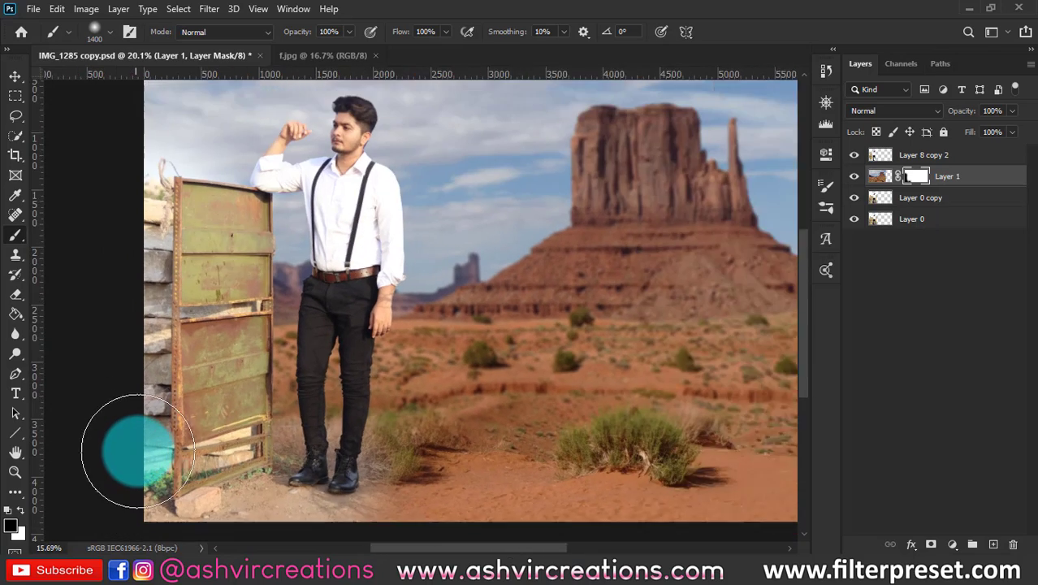
scroll(212, 467, "up", 1)
left_click_drag(215, 469, 341, 384)
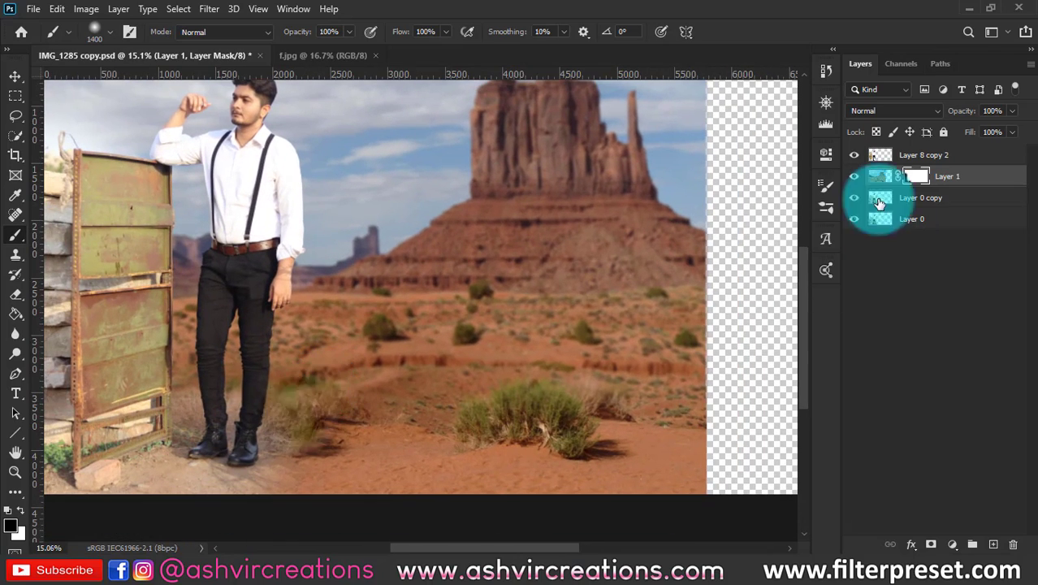
- Add a new layer above Layer 8 copy 2 and paint the ground around the man's feet with the sampled reddish soil colour
left_click_drag(934, 154, 994, 544)
left_click(994, 544)
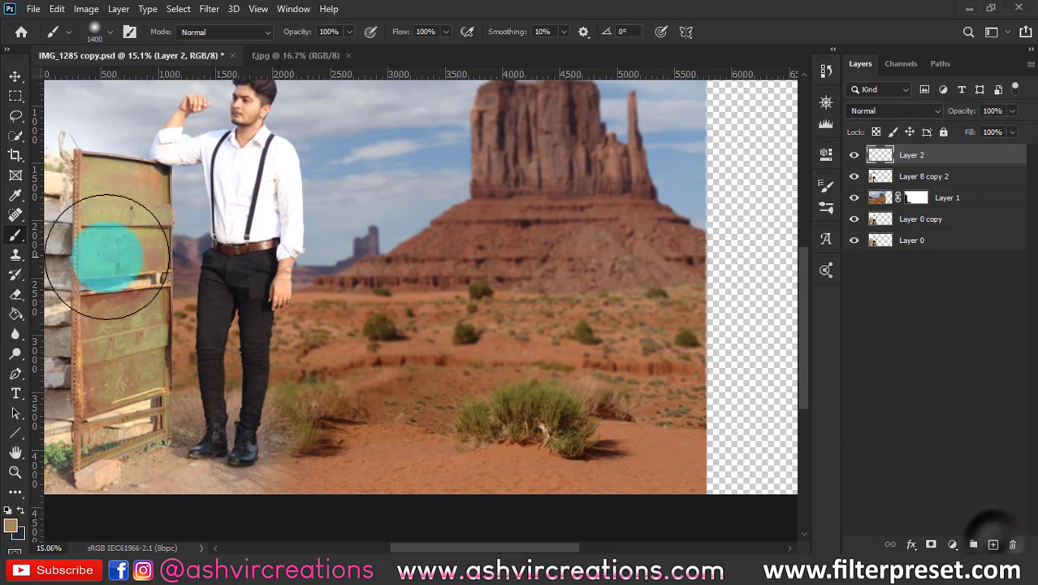
left_click(360, 449, "alt")
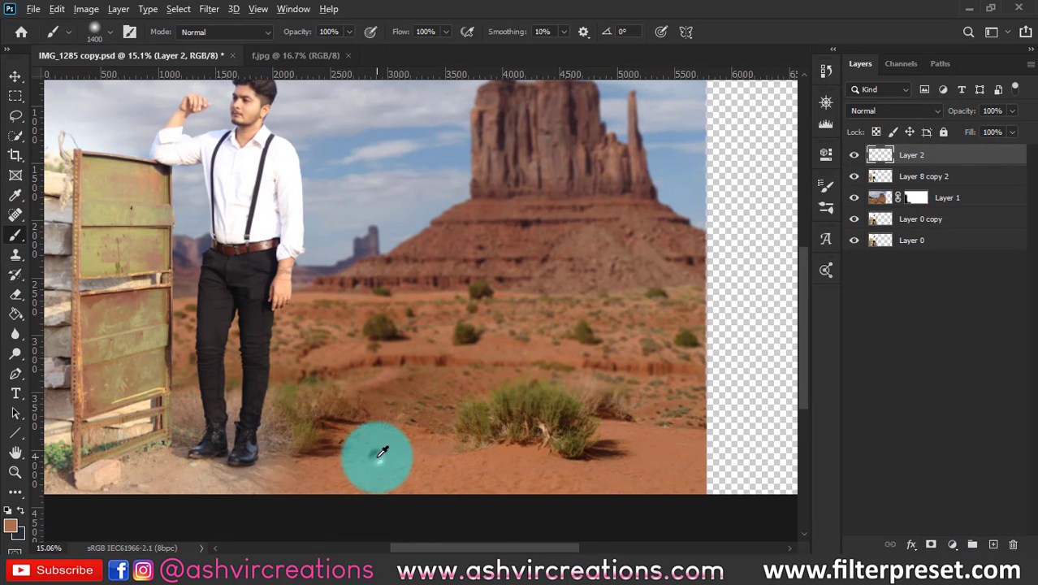
mouse_move(278, 429)
left_mouse_down()
mouse_move(354, 421)
mouse_move(335, 439)
mouse_move(228, 477)
mouse_move(166, 475)
left_mouse_up()
- Set the painted soil layer's blend mode to Darken and compare the ground with the layer hidden and shown
left_click(881, 109)
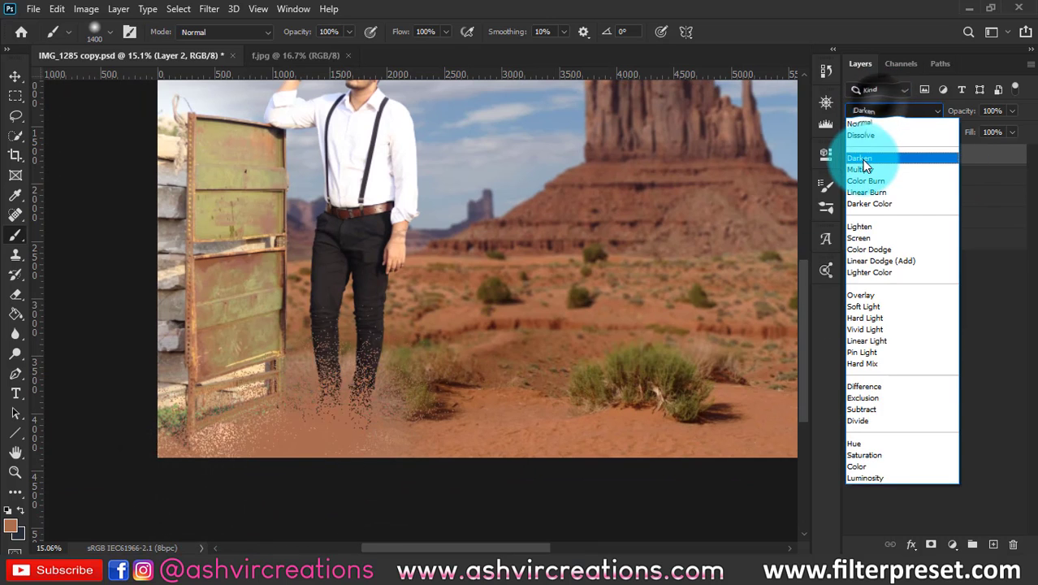
left_click(861, 156)
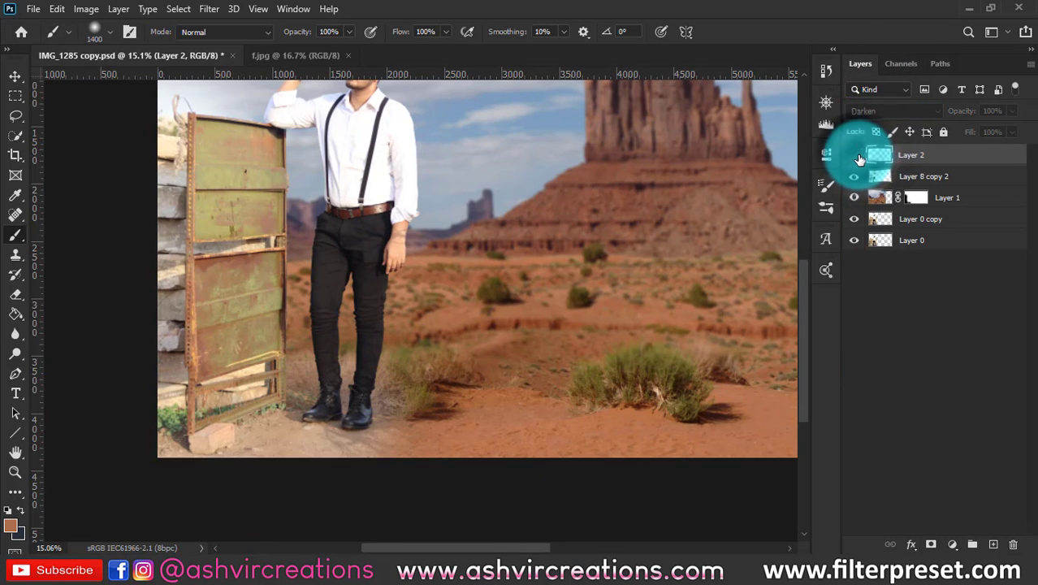
left_click(854, 156)
left_click(855, 155)
left_click(854, 156)
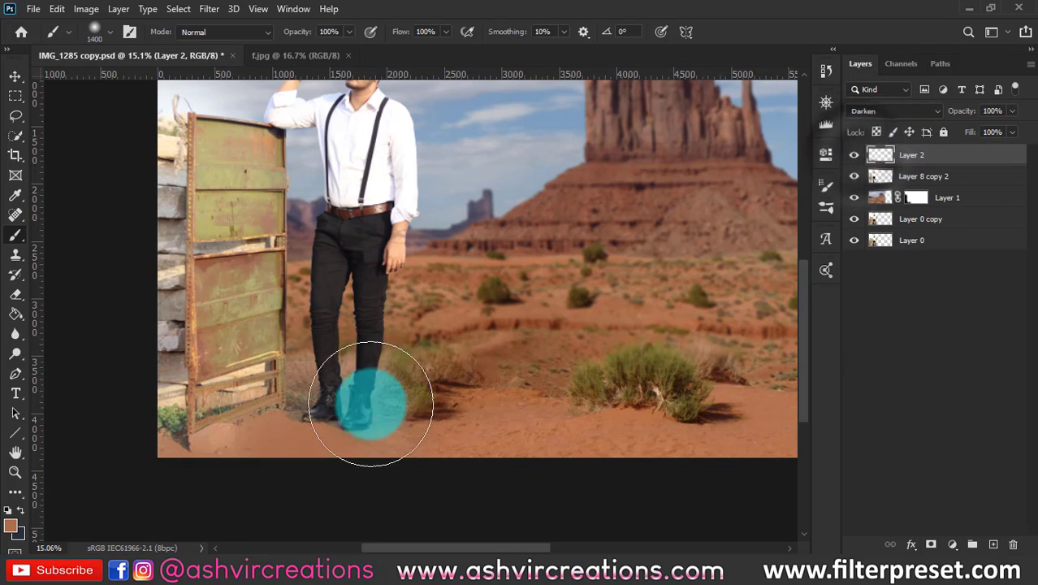
left_click(854, 155)
left_click(854, 156)
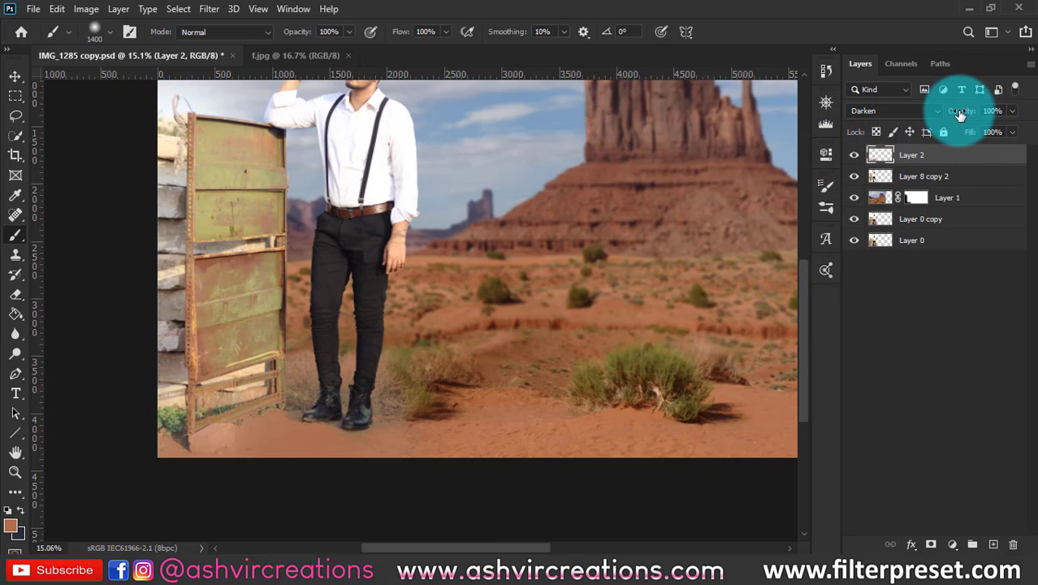
- Lower the painted soil layer to 57% opacity and 78% fill, comparing the ground with the layer hidden and shown
left_click_drag(949, 134, 942, 114)
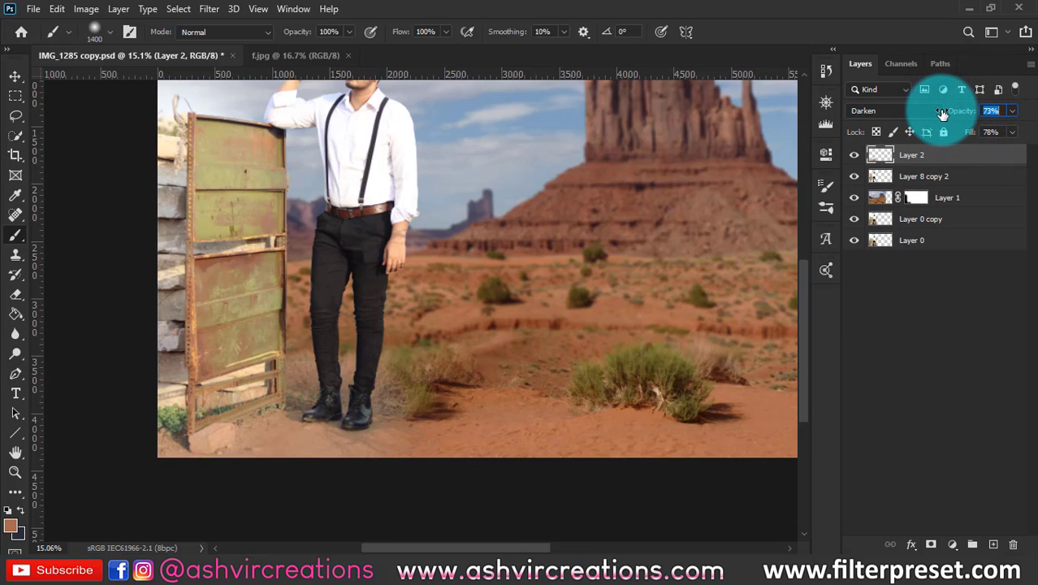
left_click(854, 155)
left_click(854, 155)
left_click(854, 155)
left_click(854, 155)
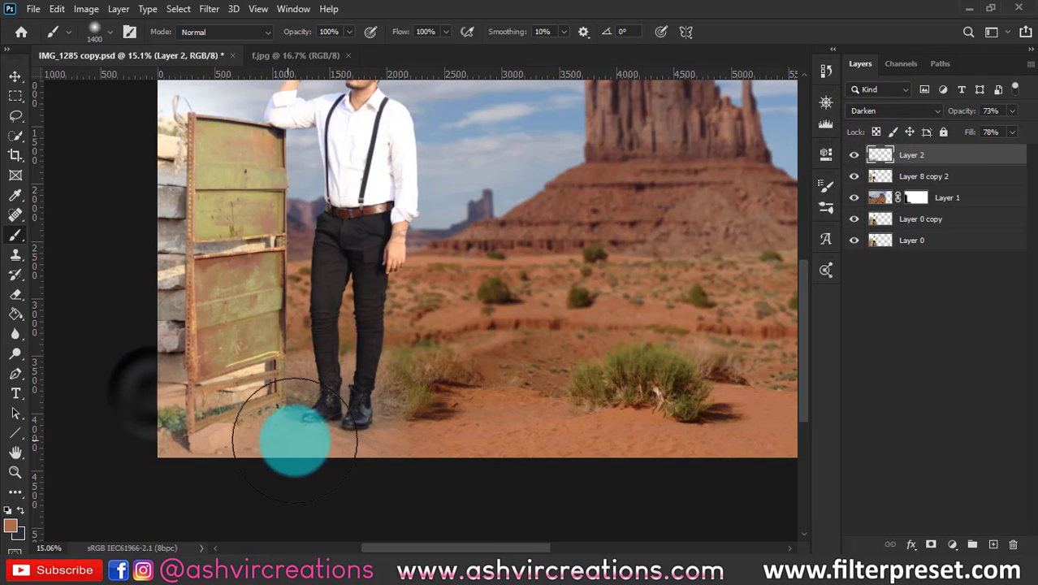
left_click(854, 155)
left_click(854, 155)
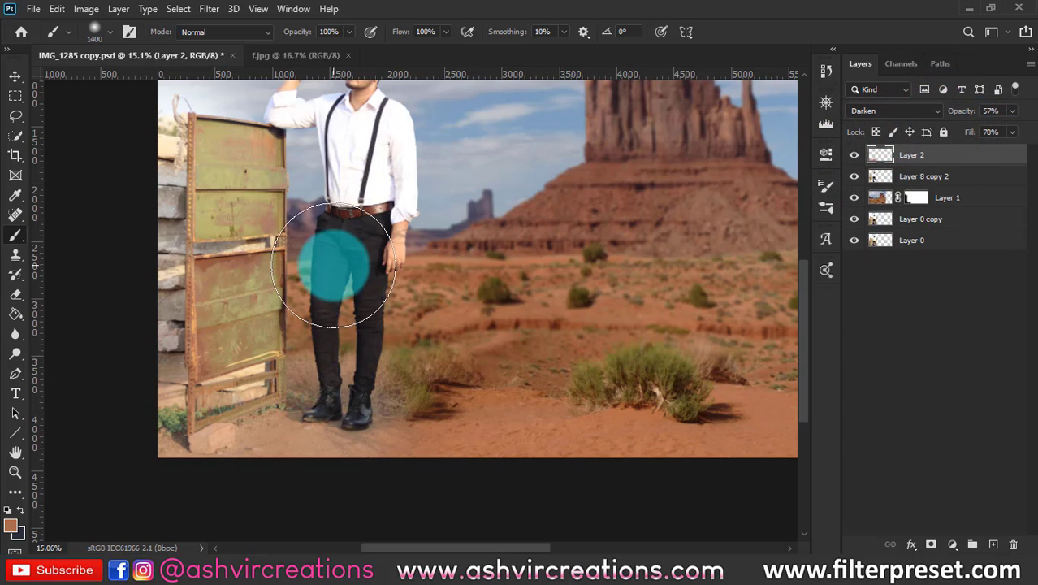
- Examine the blend between the man, the gate, the painted ground and the desert, both close up and across the whole canvas
scroll(336, 244, "down", 3)
left_click(20, 76)
scroll(170, 199, "up", 6)
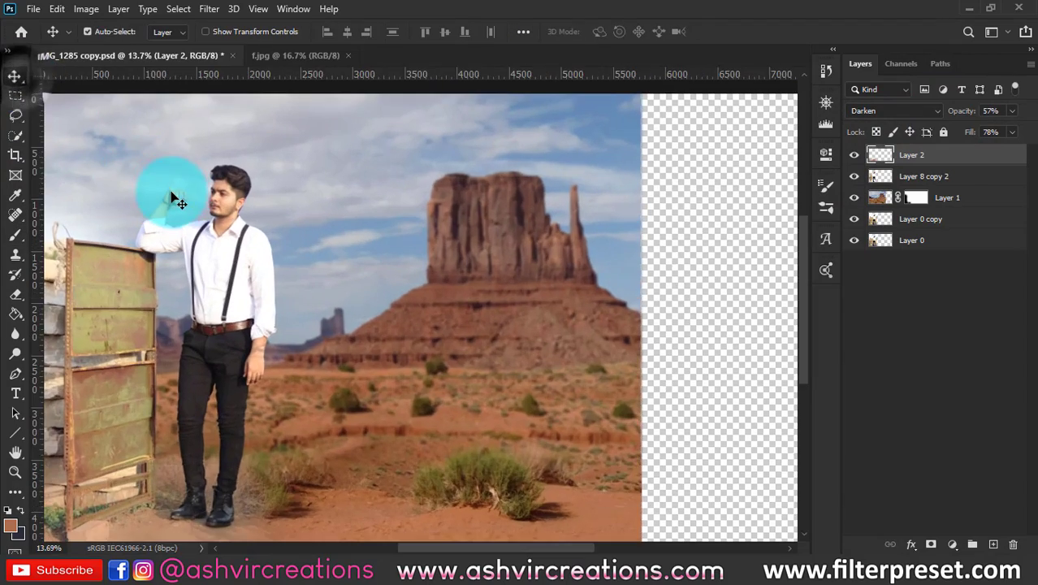
scroll(187, 203, "down", 5)
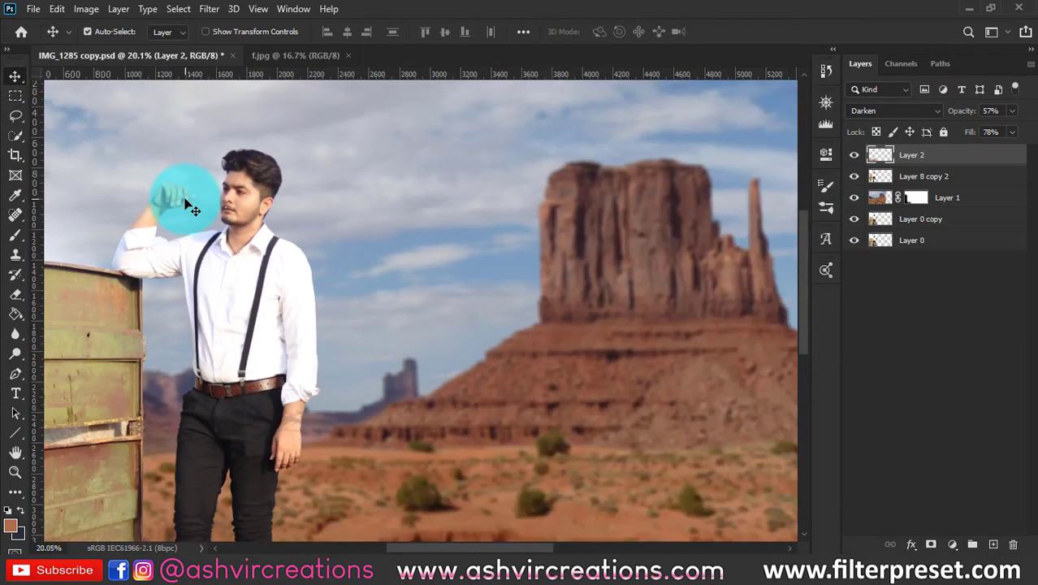
scroll(294, 465, "up", 3)
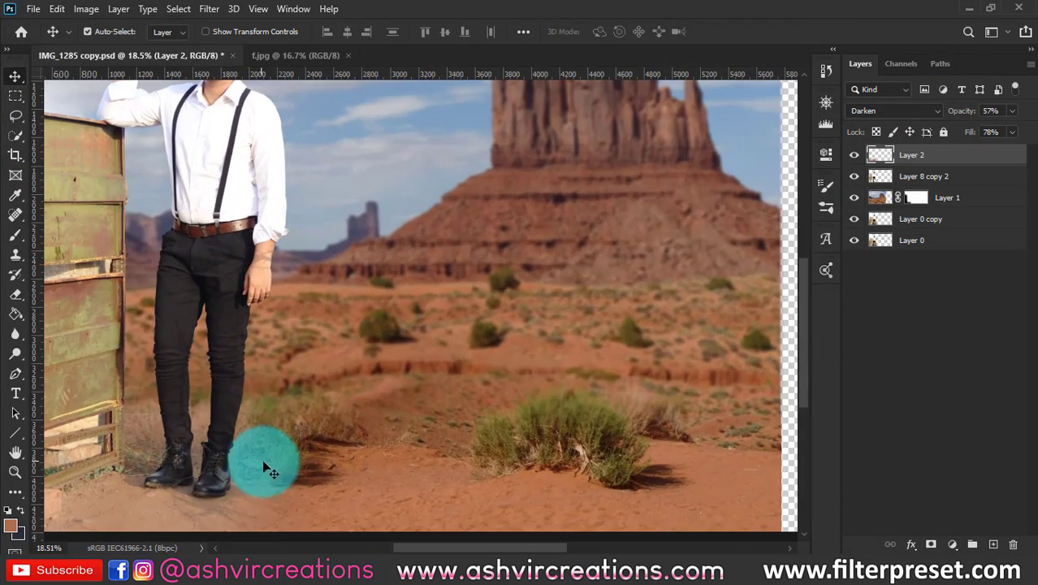
key("b")
scroll(264, 451, "up", 1)
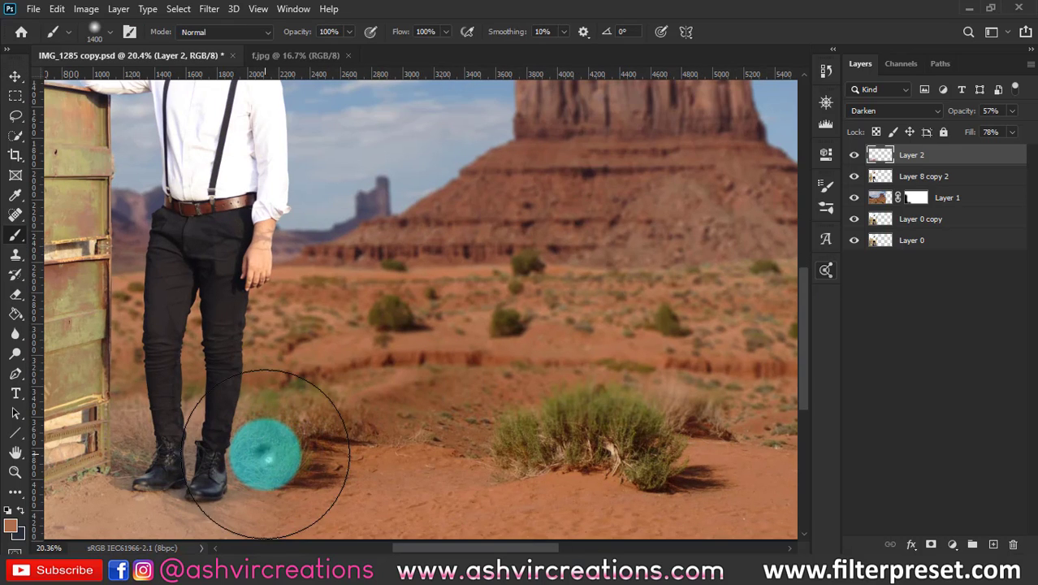
scroll(295, 444, "down", 2)
key("v")
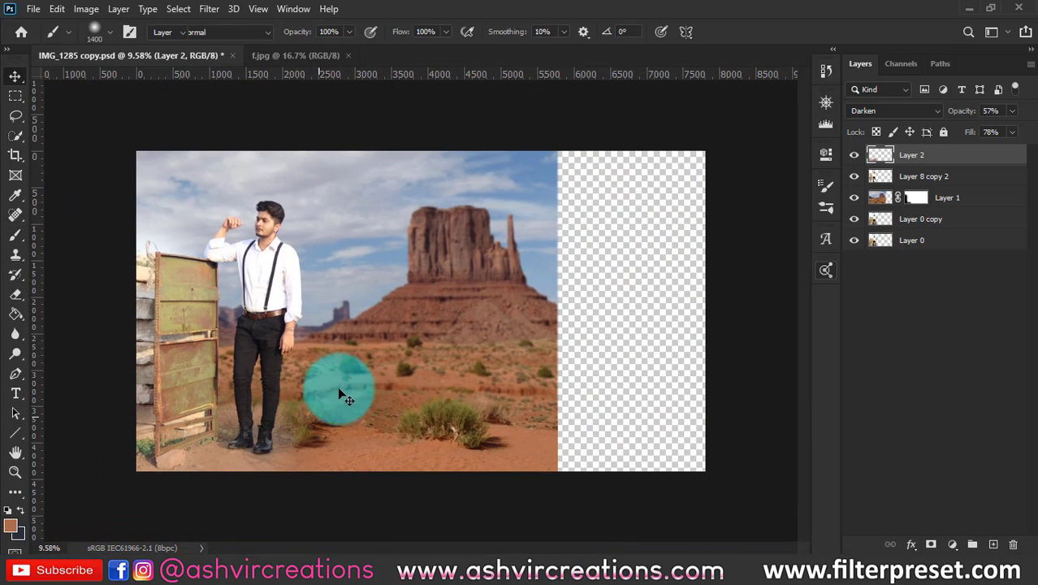
scroll(339, 385, "up", 2)
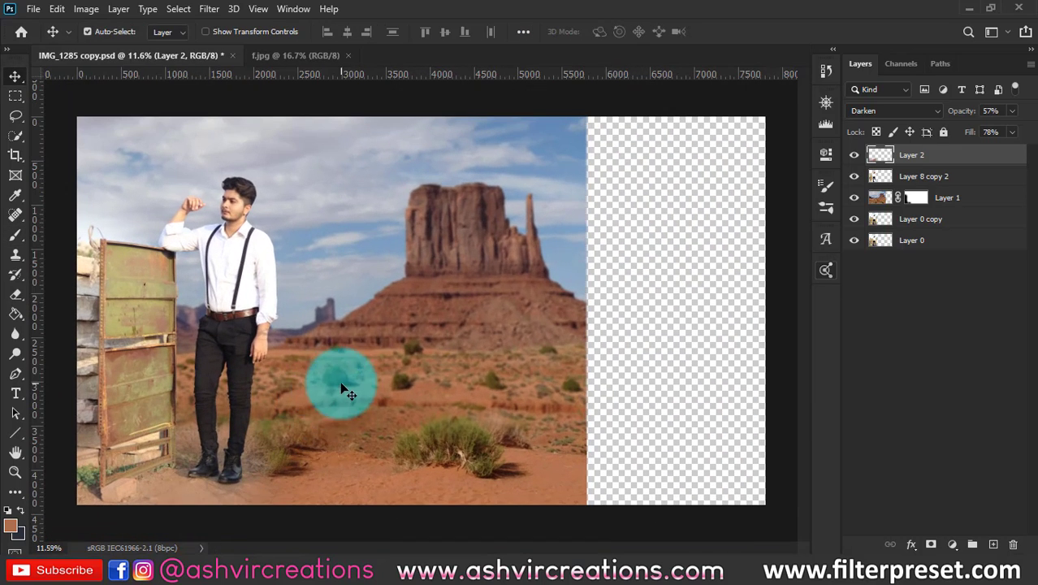
- Open ger.png from the hhoorse folder and bring the horse into IMG_1285 copy.psd as the top layer, beside the man
left_click(33, 10)
left_click(44, 41)
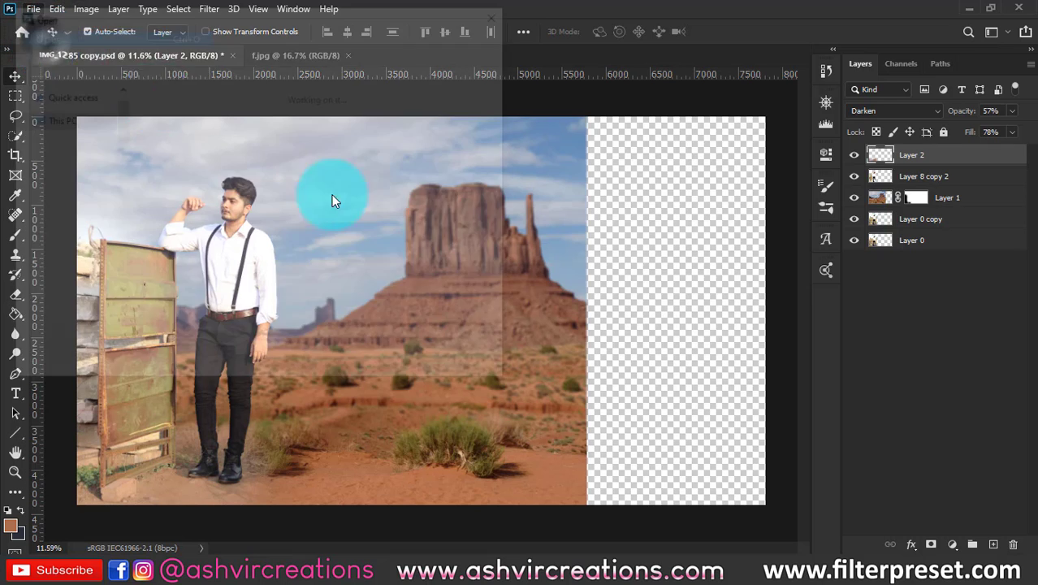
left_click(199, 219)
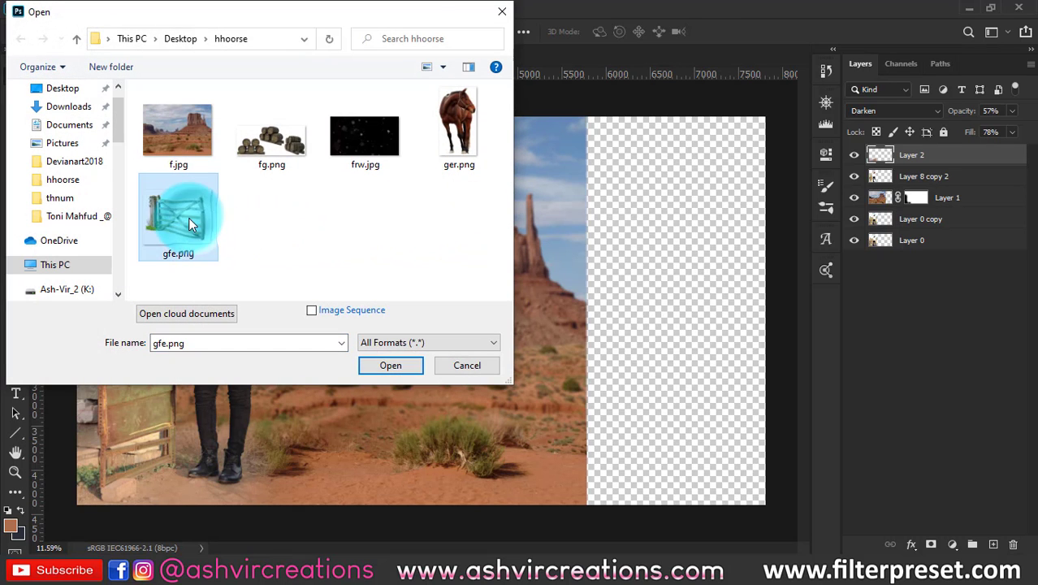
double_click(451, 130)
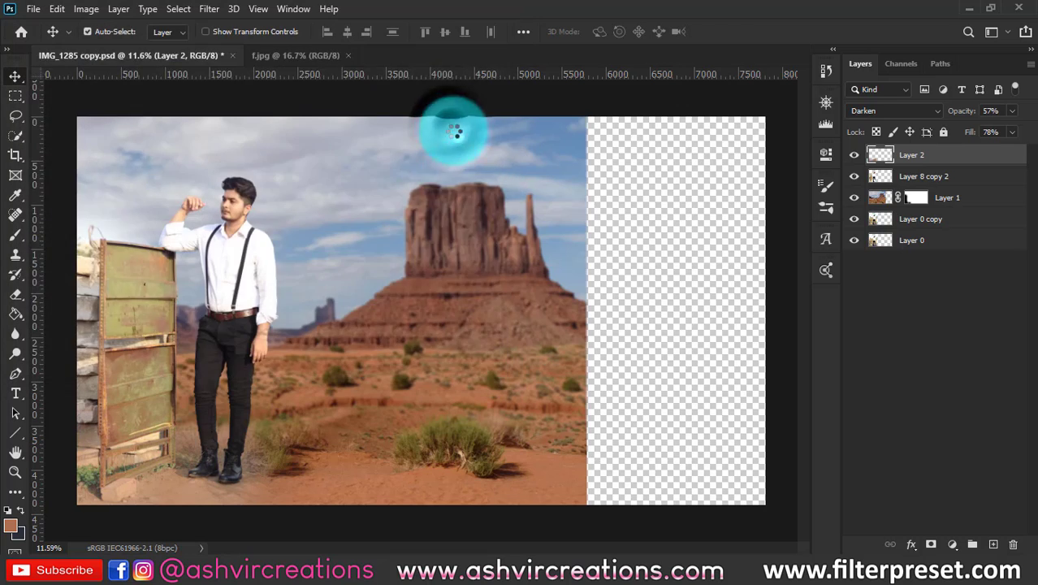
left_click_drag(443, 261, 358, 301)
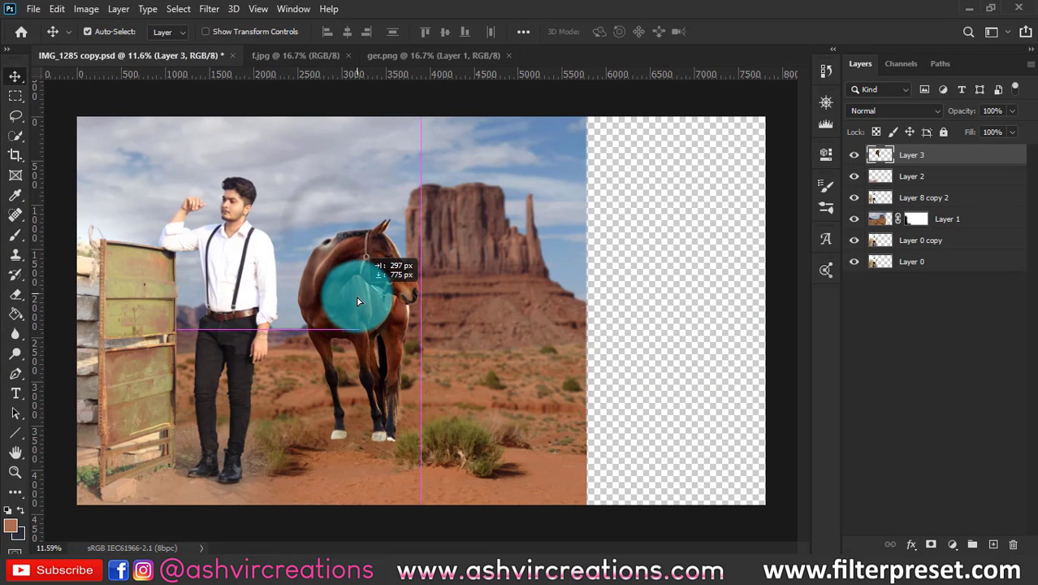
- Flip the horse horizontally, enlarge it proportionally and stand it on the ground next to the man, facing him
key("ctrl+t")
right_click(372, 345)
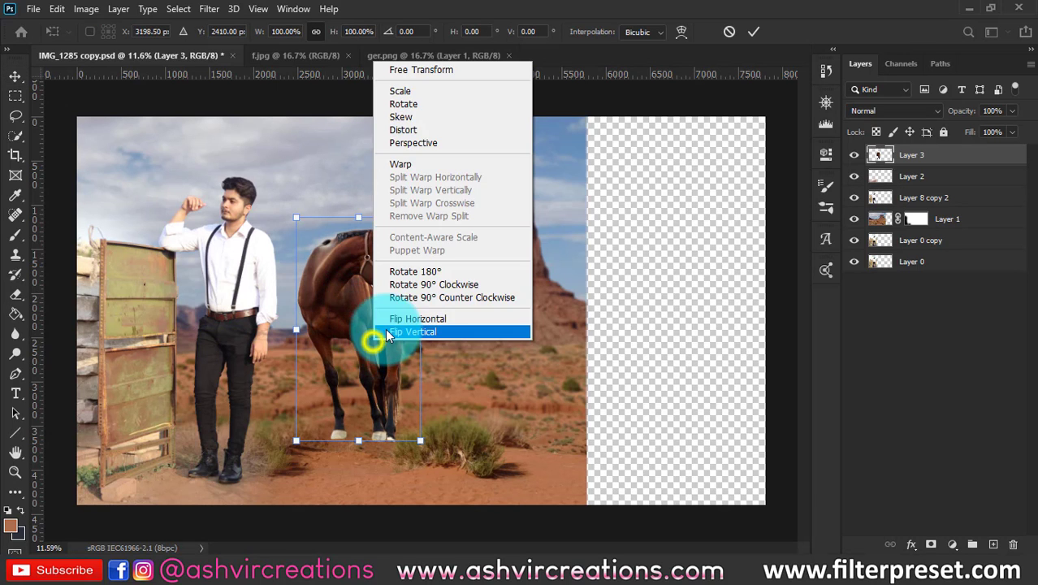
left_click(395, 320)
left_click_drag(368, 297, 362, 329)
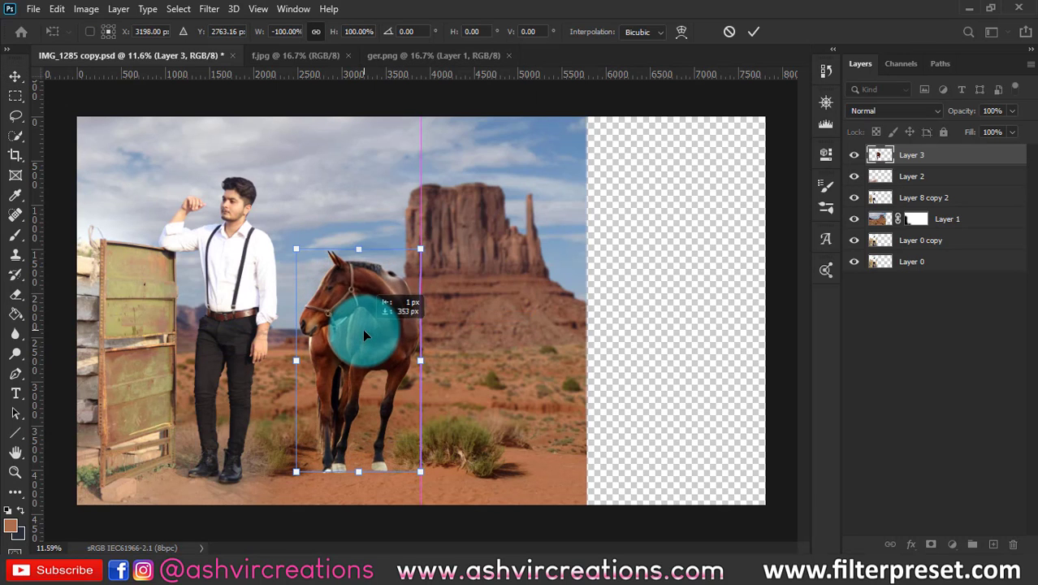
left_click_drag(421, 245, 445, 230)
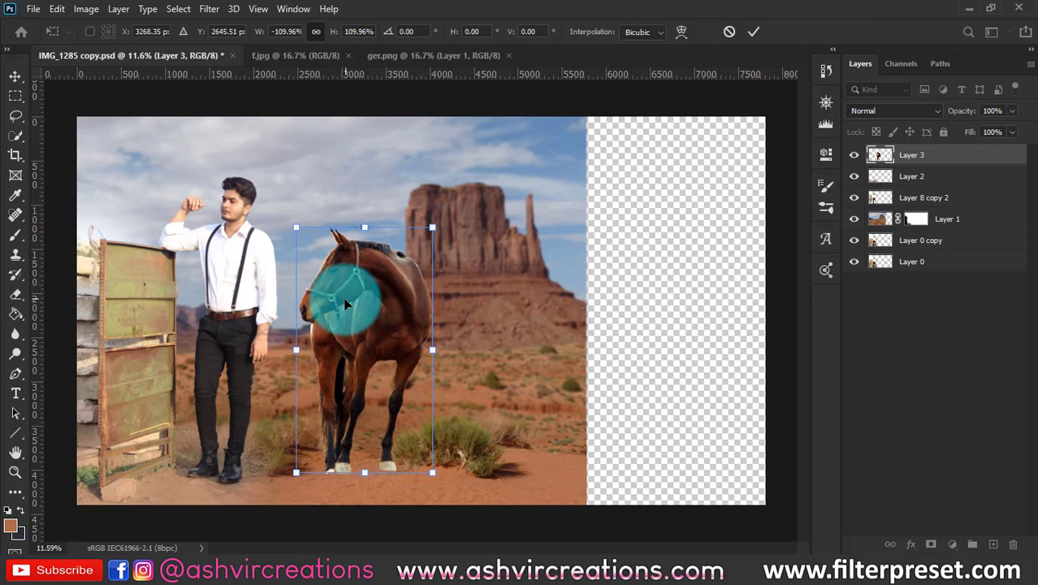
scroll(345, 303, "up", 1)
left_click_drag(366, 305, 352, 316)
left_click_drag(424, 247, 444, 202)
left_click_drag(374, 295, 377, 294)
key("Return")
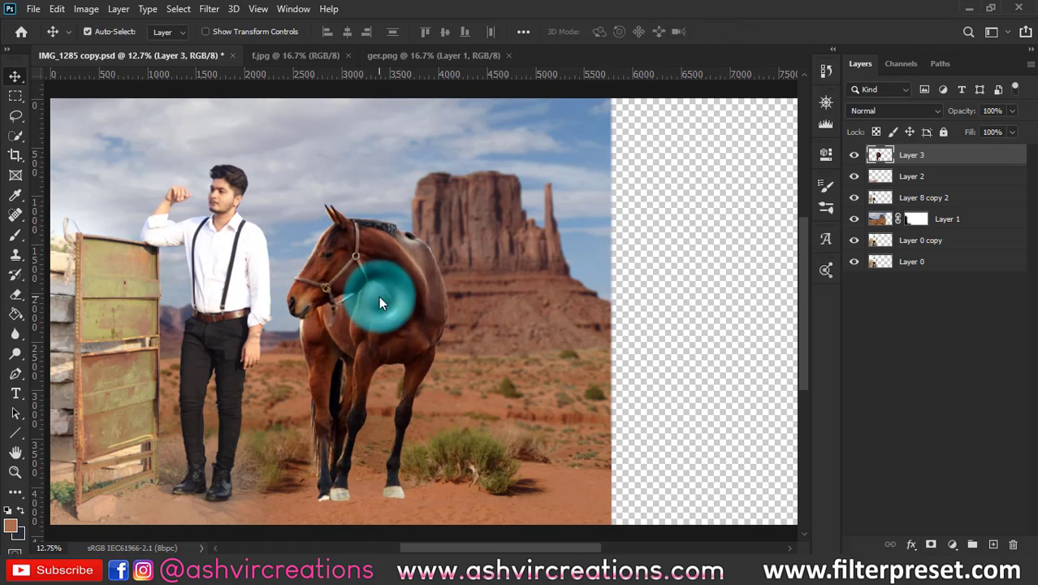
- Open gfe.png from the hhoorse folder and bring the wooden gate into IMG_1285 copy.psd above the horse layer
scroll(335, 297, "up", 1)
scroll(370, 244, "up", 1)
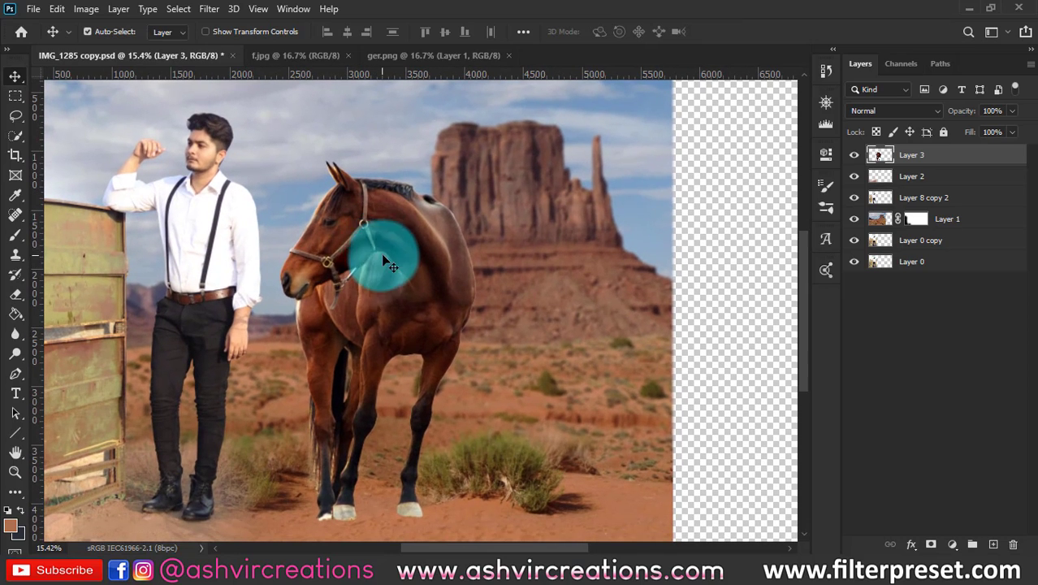
left_click_drag(381, 253, 413, 227)
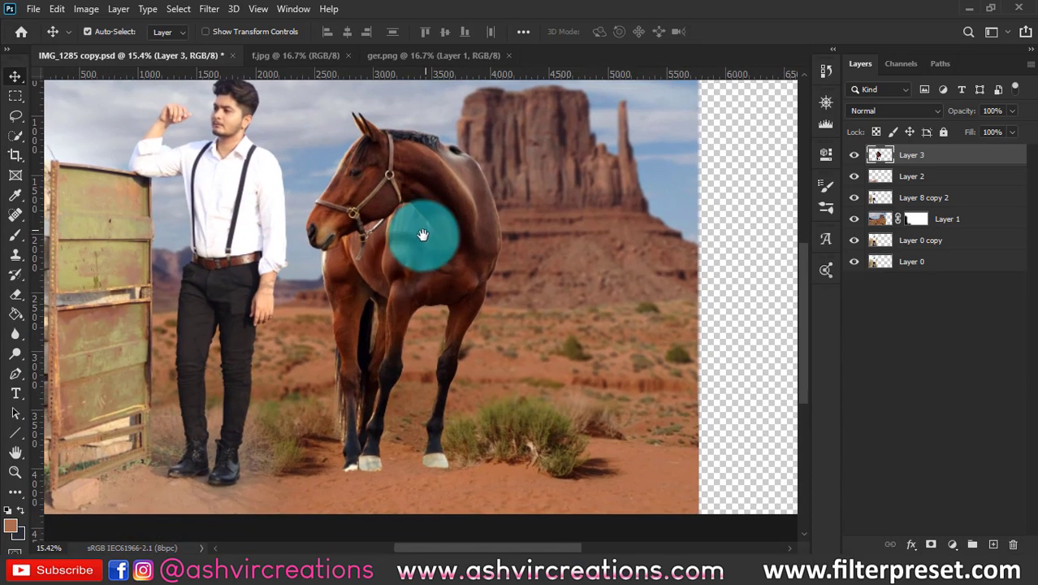
scroll(422, 236, "down", 2)
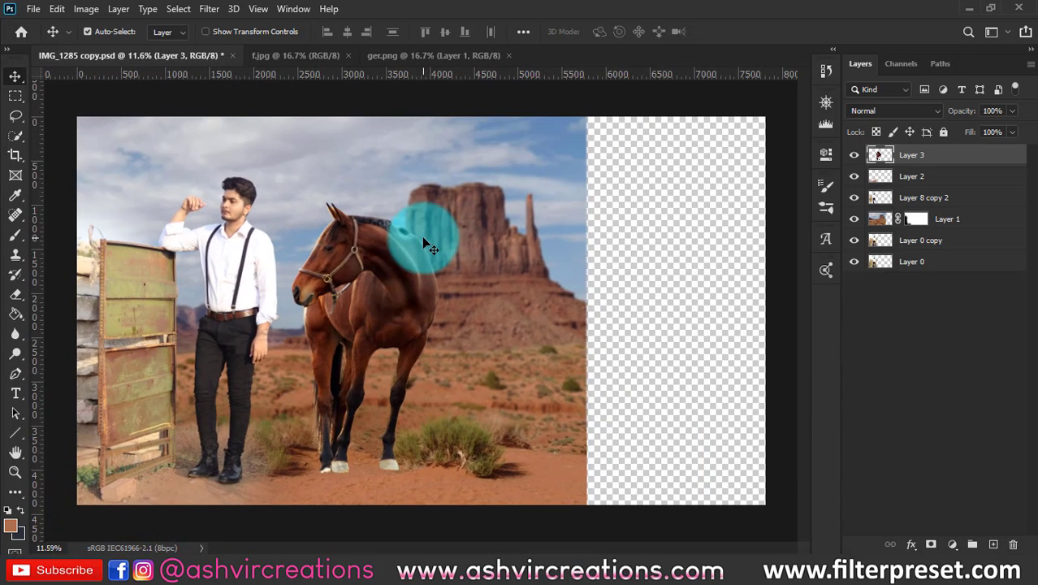
left_click(36, 9)
left_click(48, 36)
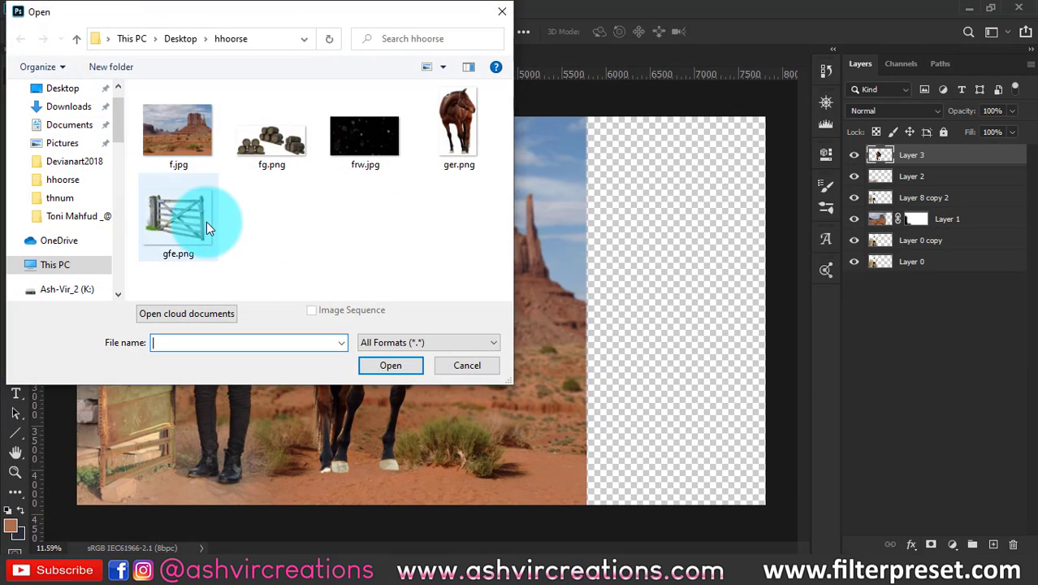
double_click(206, 222)
left_click_drag(278, 225, 348, 220)
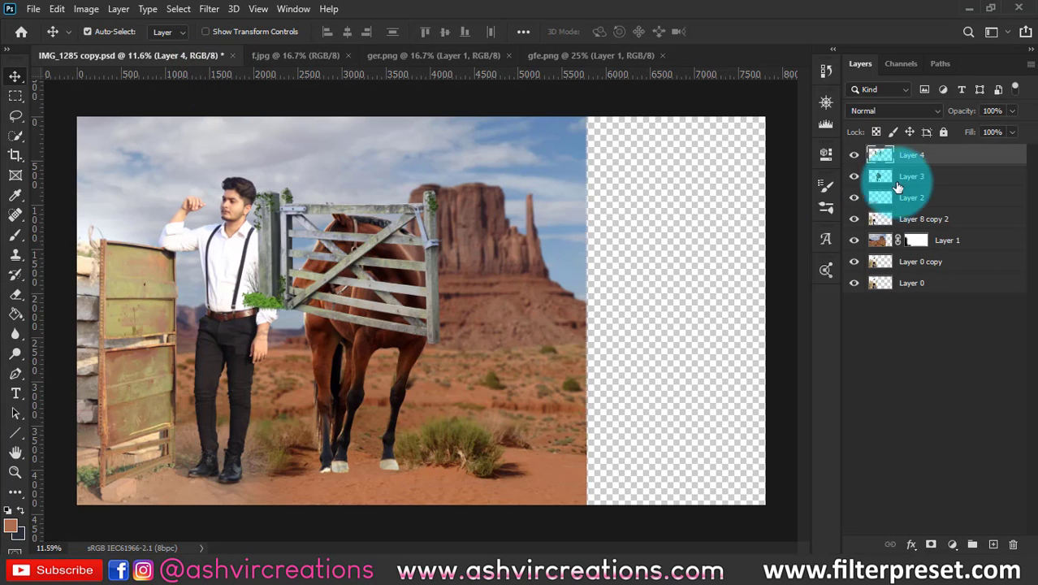
- Enlarge the wooden gate proportionally to about 155% and place it in front of the horse at the lower edge of the scene
left_click(384, 258)
left_click(57, 9)
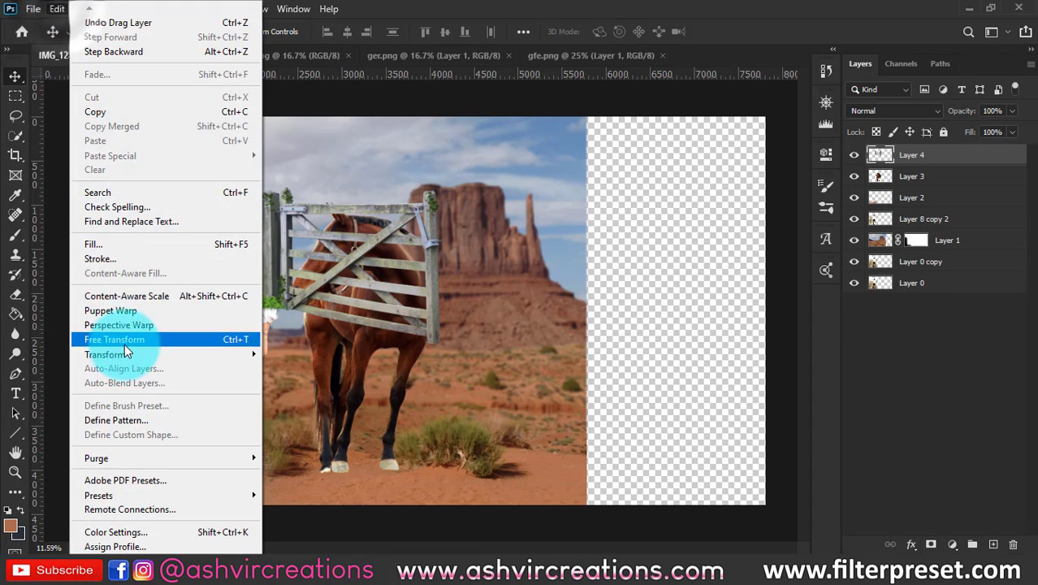
left_click(121, 339)
left_click_drag(444, 344, 555, 437)
left_click_drag(464, 320, 445, 375)
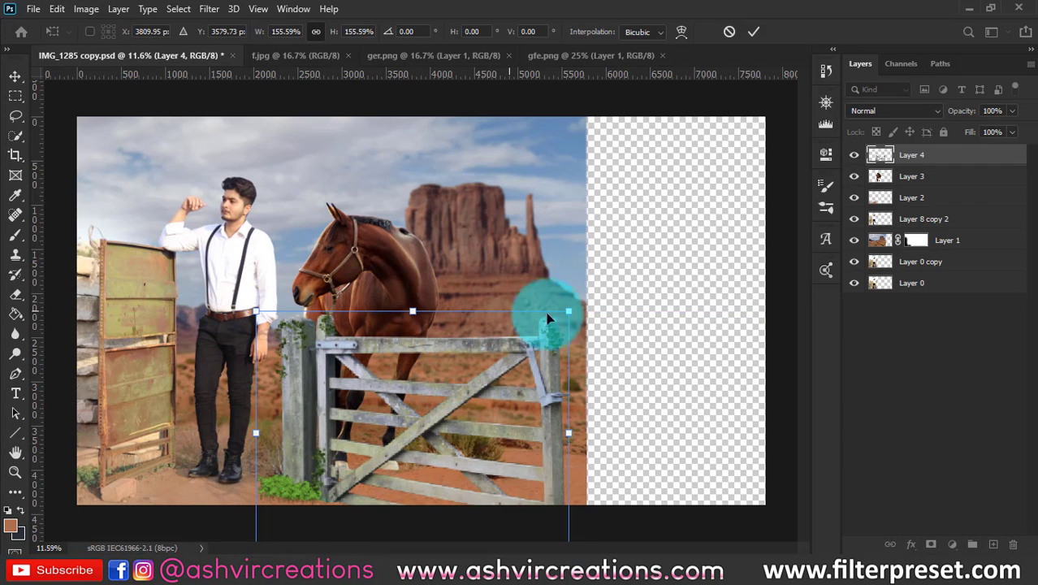
mouse_move(568, 311)
left_mouse_down()
mouse_move(580, 307)
mouse_move(571, 319)
left_mouse_up()
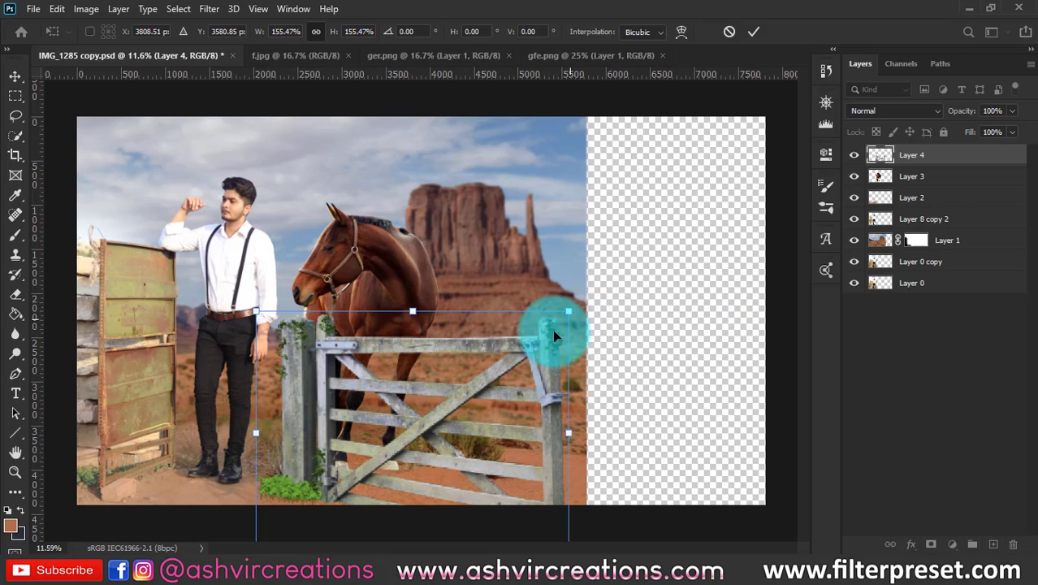
scroll(418, 359, "up", 1, "alt")
scroll(457, 297, "down", 3)
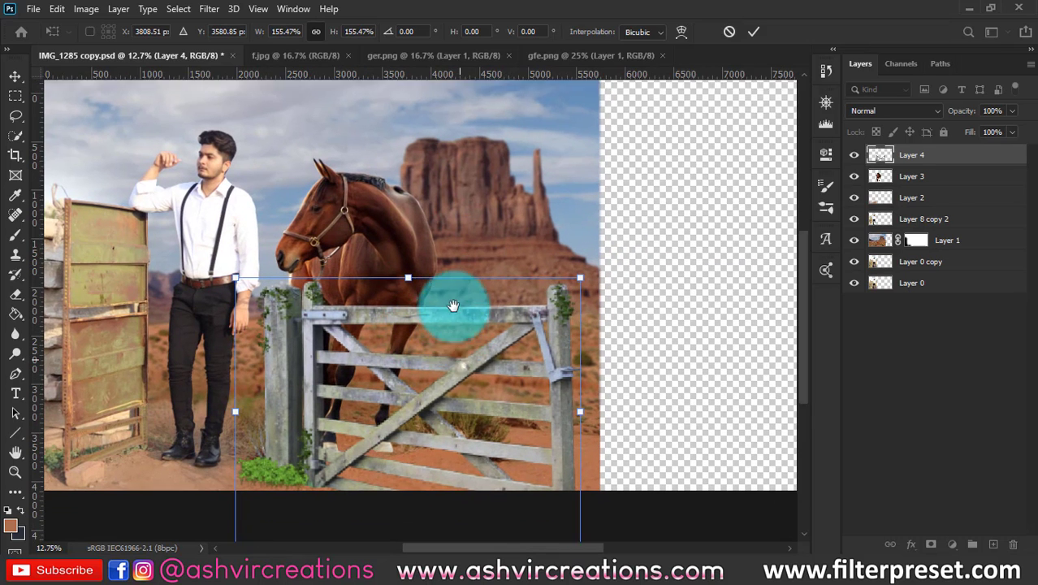
left_click_drag(434, 363, 439, 382)
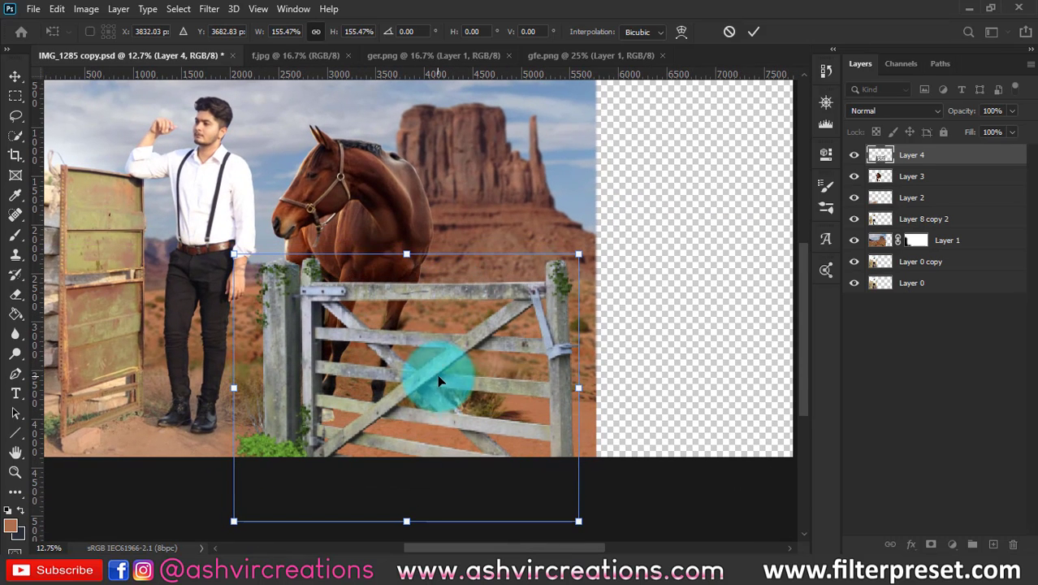
left_click_drag(578, 522, 578, 521)
key("Return")
left_click_drag(493, 358, 440, 308)
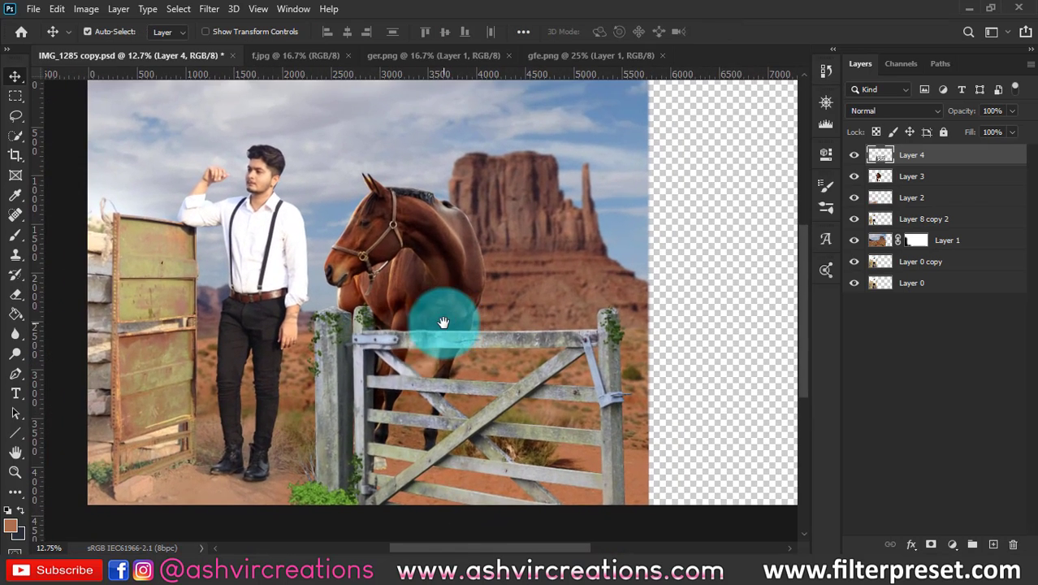
scroll(447, 324, "up", 1)
scroll(446, 329, "down", 2)
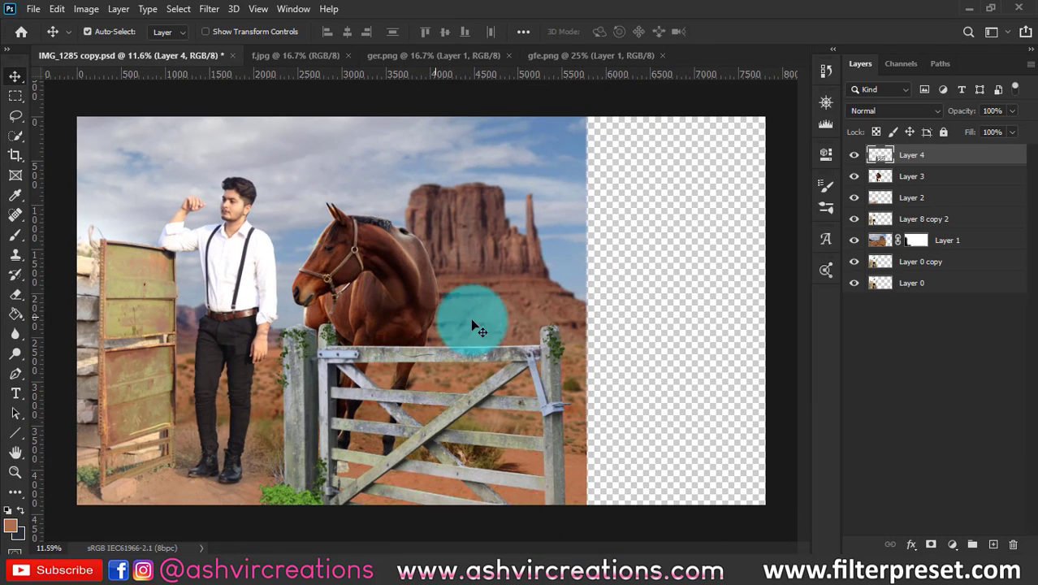
left_click_drag(491, 242, 485, 281)
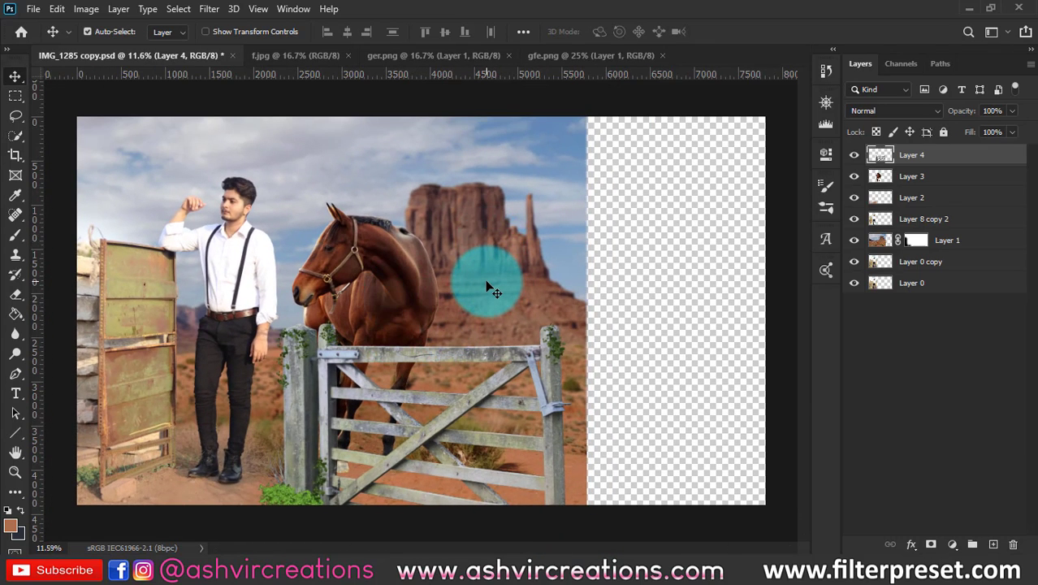
left_click_drag(339, 282, 402, 288)
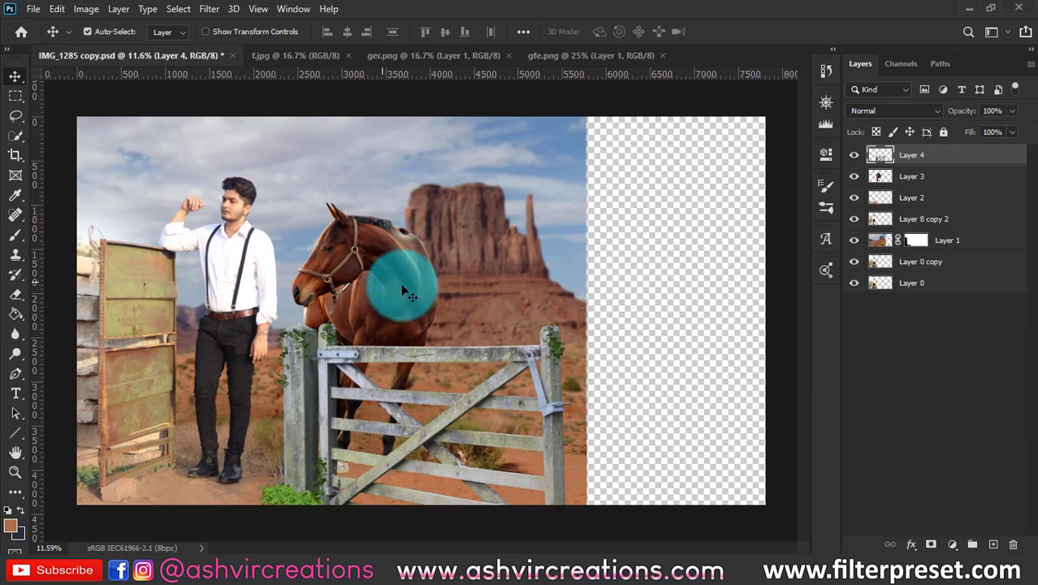
- Scale the desert background layer up proportionally to about 102%, extending it upward and further into the transparent area
left_click(545, 281)
key("ctrl+t")
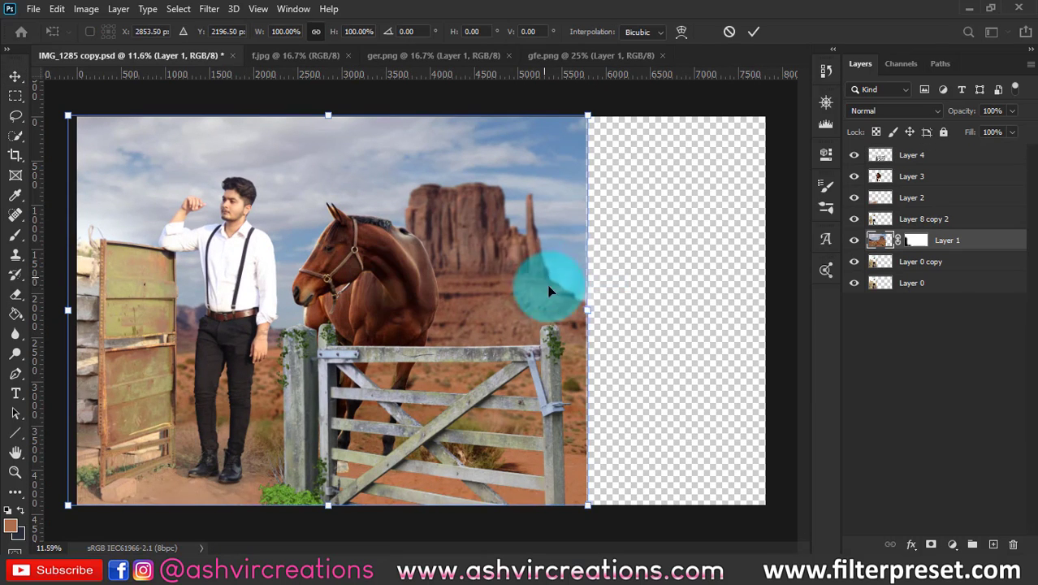
scroll(546, 280, "down", 1)
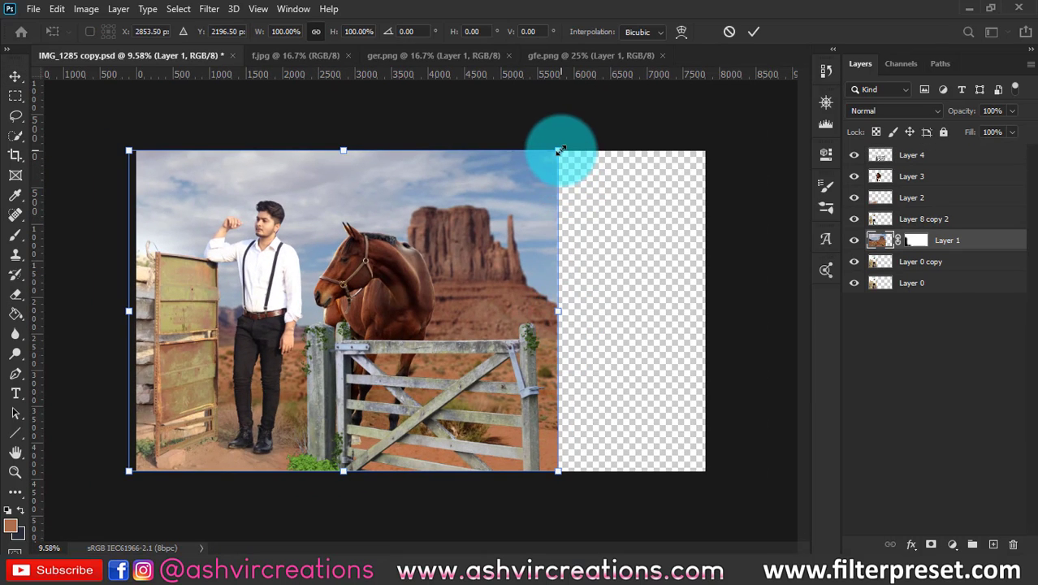
mouse_move(558, 151)
left_mouse_down()
mouse_move(577, 134)
mouse_move(567, 140)
left_mouse_up()
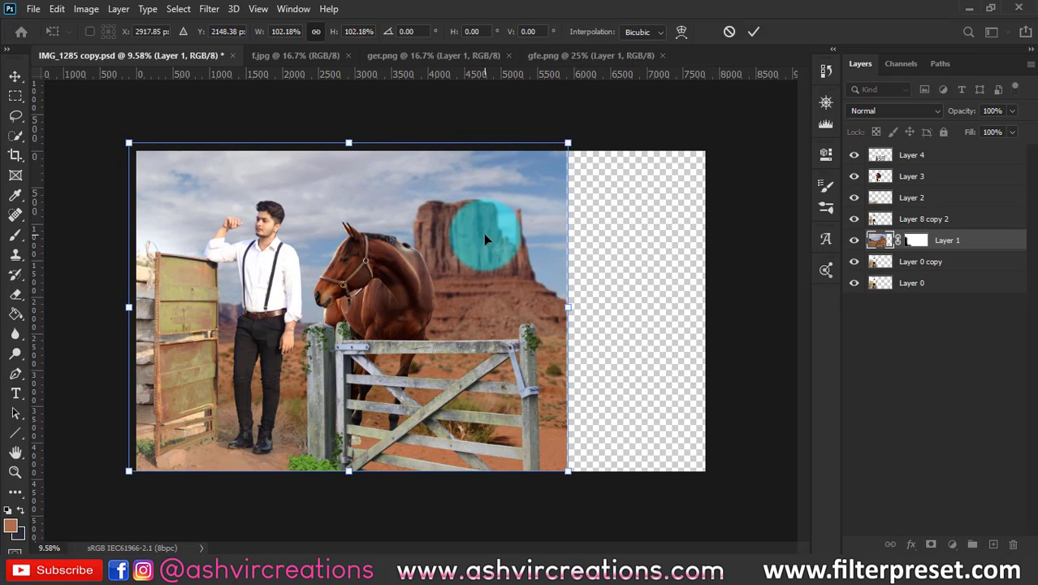
key("Return")
scroll(431, 355, "up", 1)
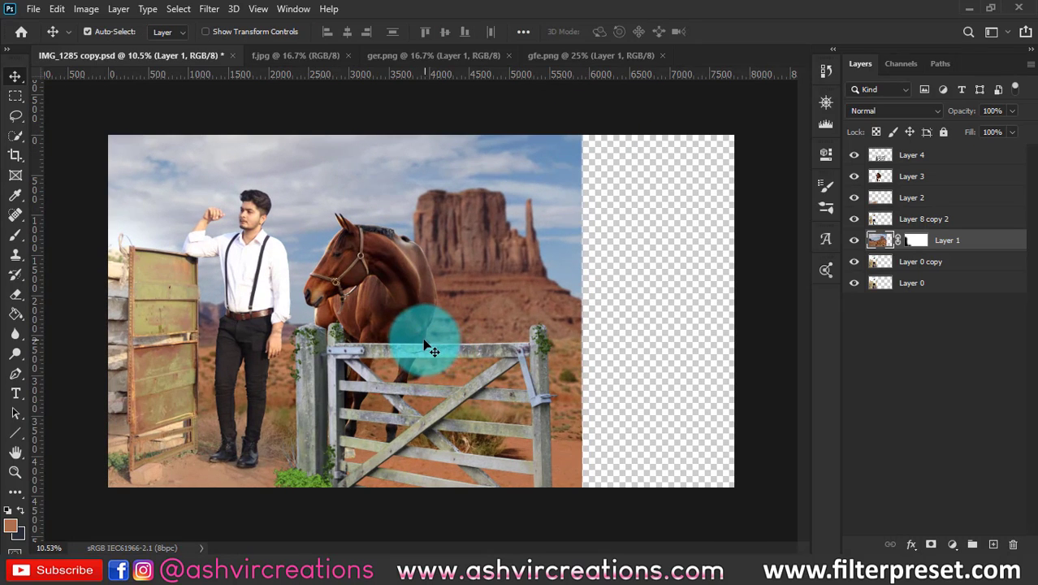
- Shift the horse slightly toward the man behind the wooden gate
scroll(361, 455, "up", 5)
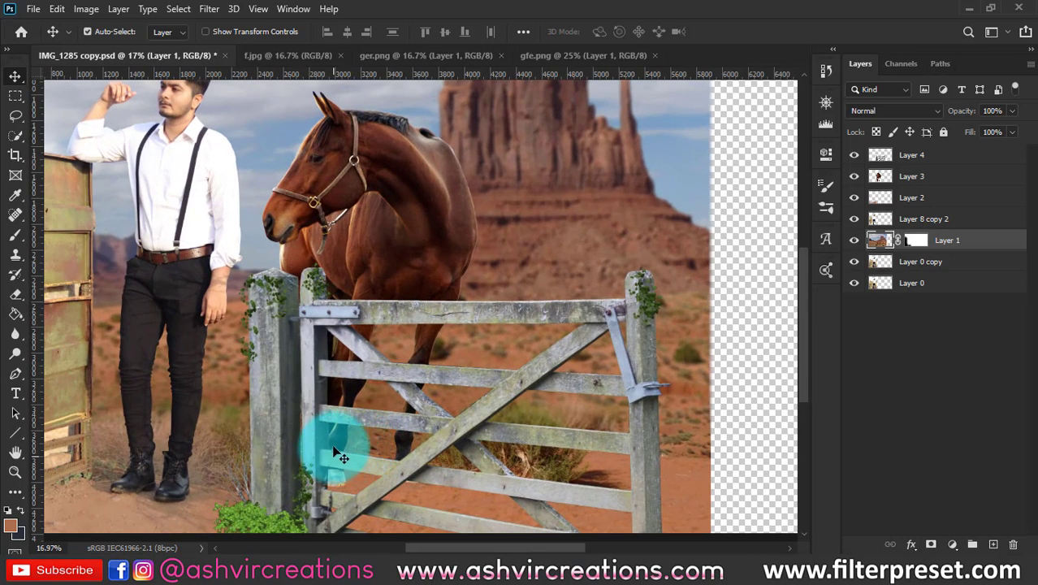
left_click(339, 455)
scroll(366, 439, "up", 2)
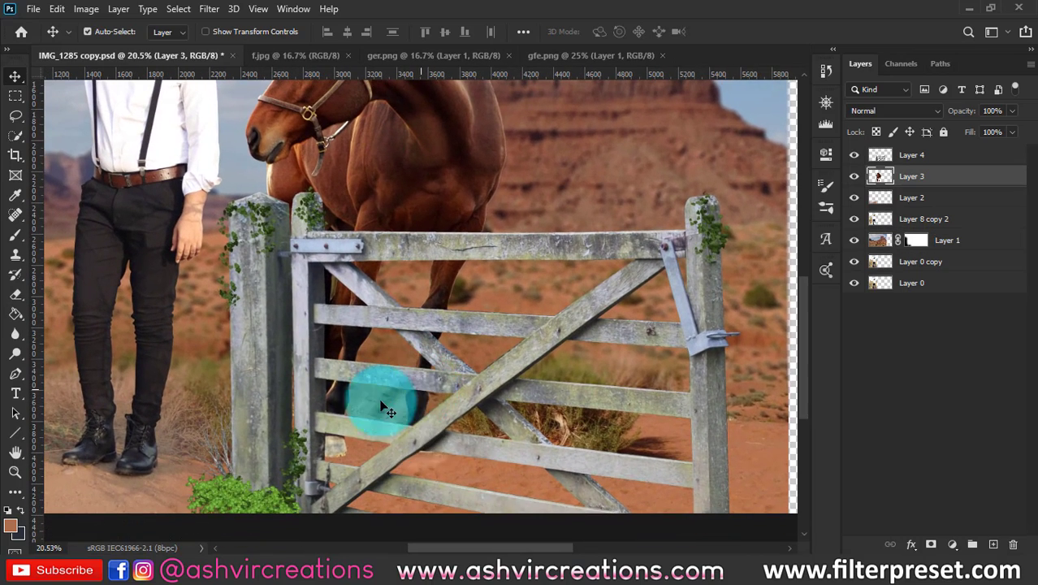
left_click_drag(337, 401, 332, 400)
scroll(333, 400, "down", 3)
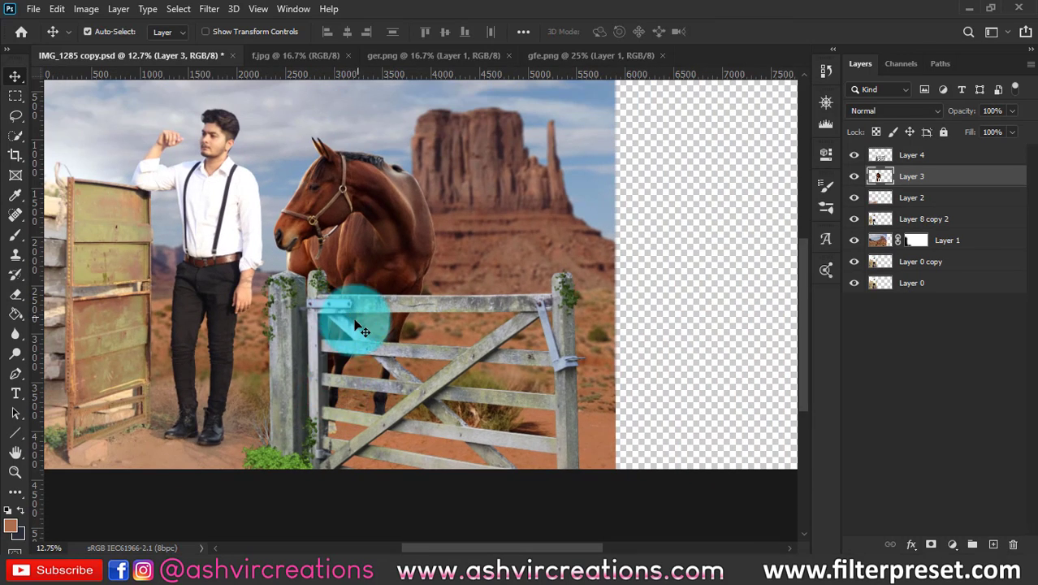
- Erase the horse's pale front hoof seen between the lower gate bars, using the Eraser at size 250
scroll(351, 310, "up", 2)
left_click(15, 295)
scroll(378, 471, "up", 2)
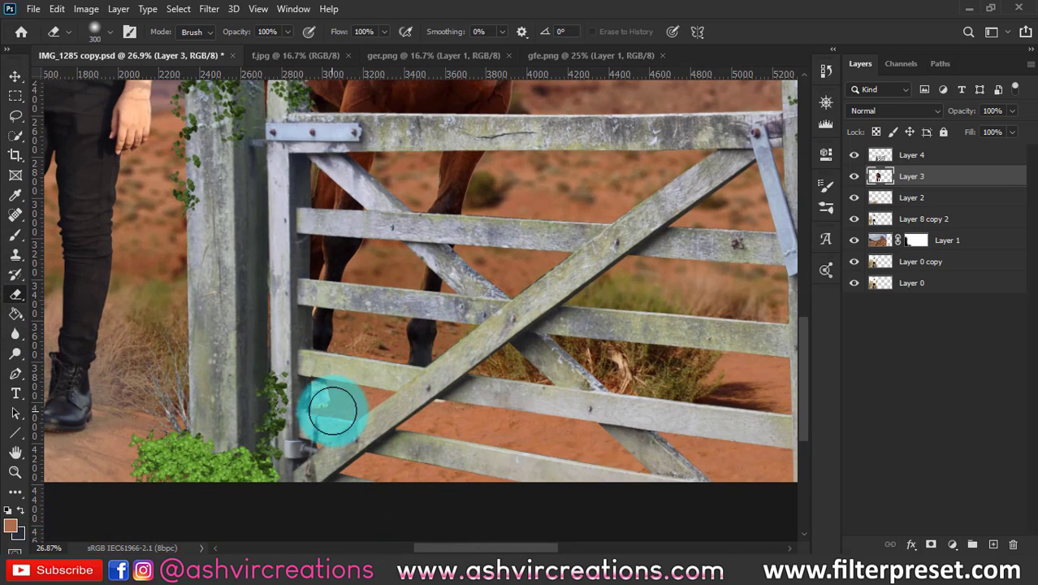
mouse_move(321, 397)
left_mouse_down()
mouse_move(454, 424)
mouse_move(323, 404)
left_mouse_up()
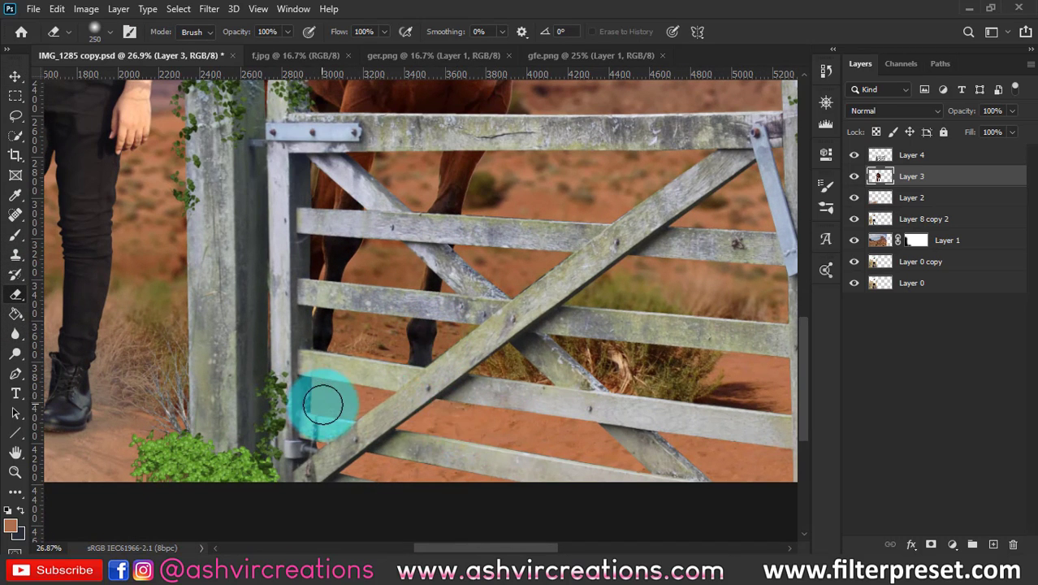
key("v")
scroll(325, 405, "down", 5)
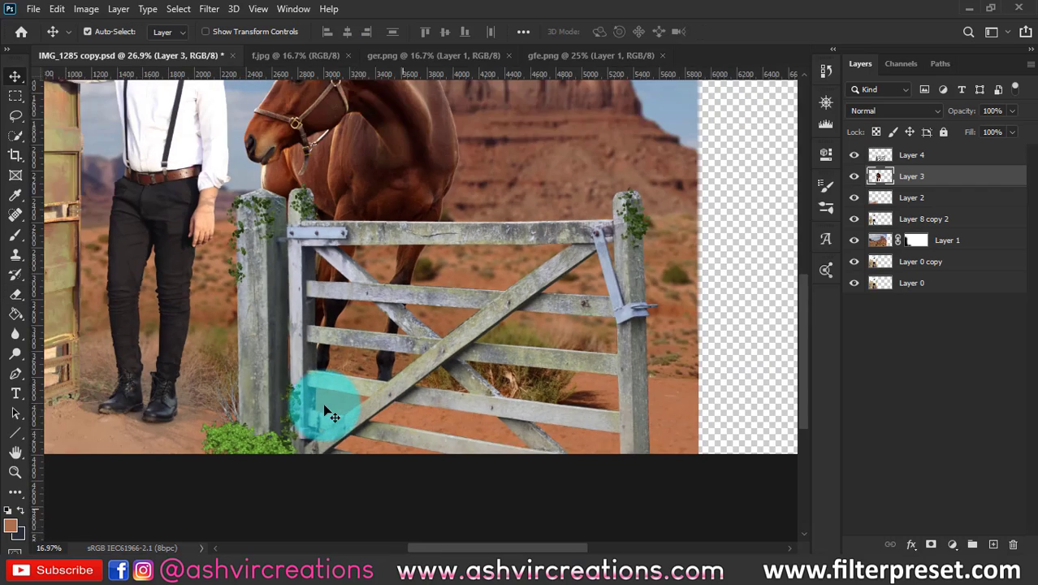
scroll(357, 414, "up", 2)
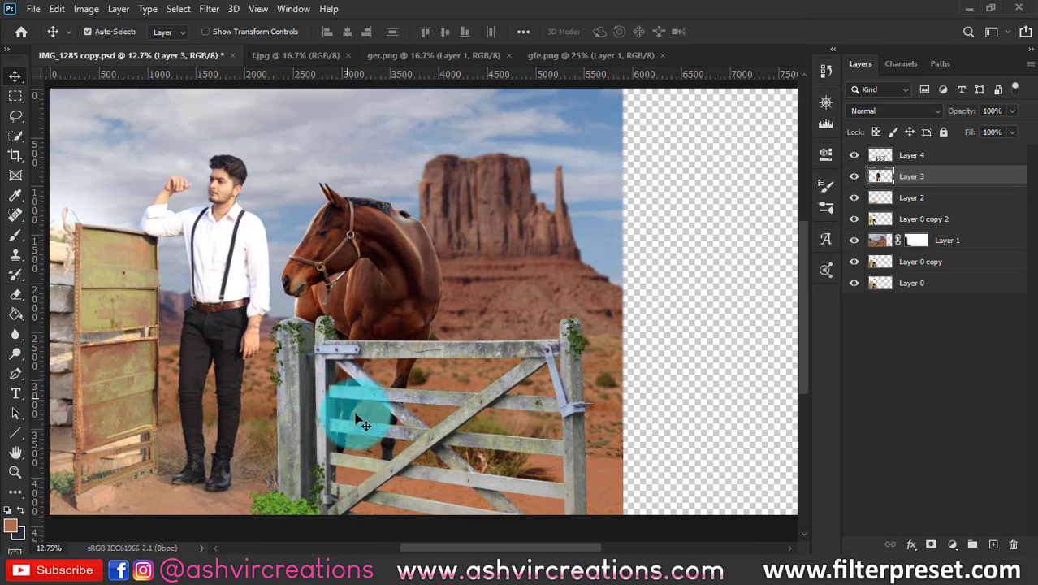
- Open fg.png from the hhoorse folder and outline the rightmost barrel stack with the Lasso tool
left_click(34, 9)
left_click(41, 35)
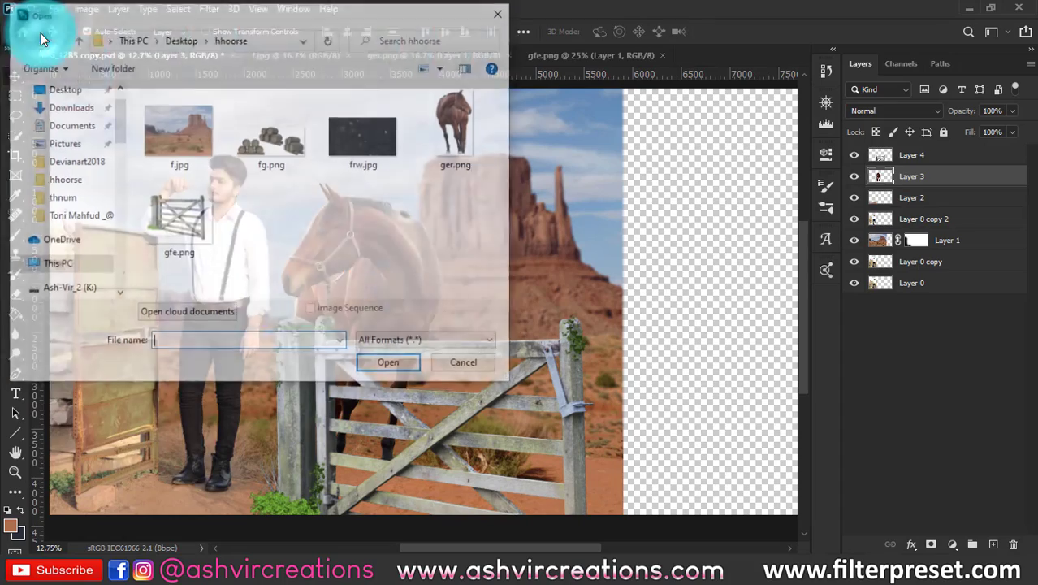
double_click(296, 151)
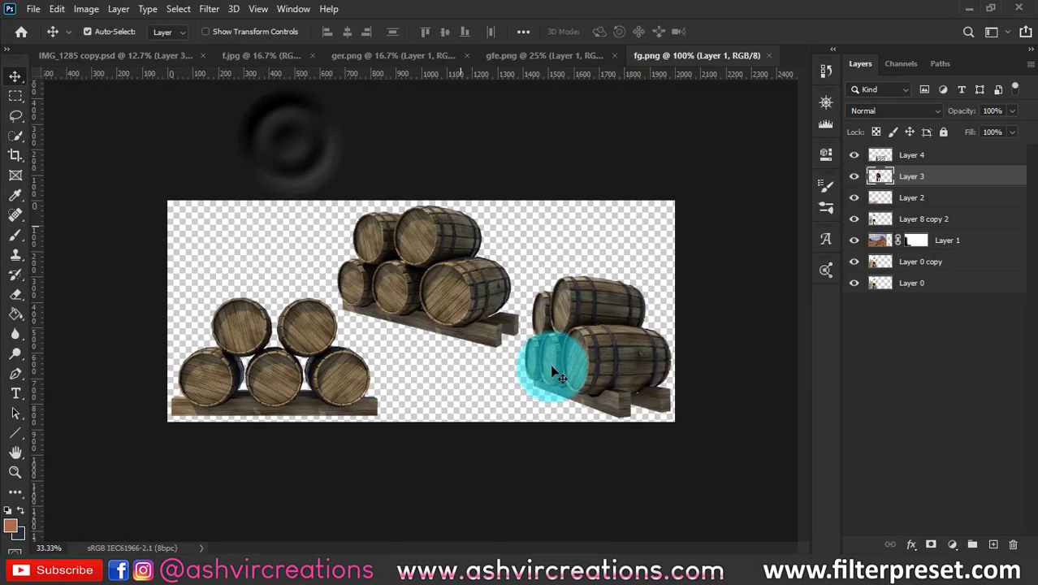
left_click(16, 115)
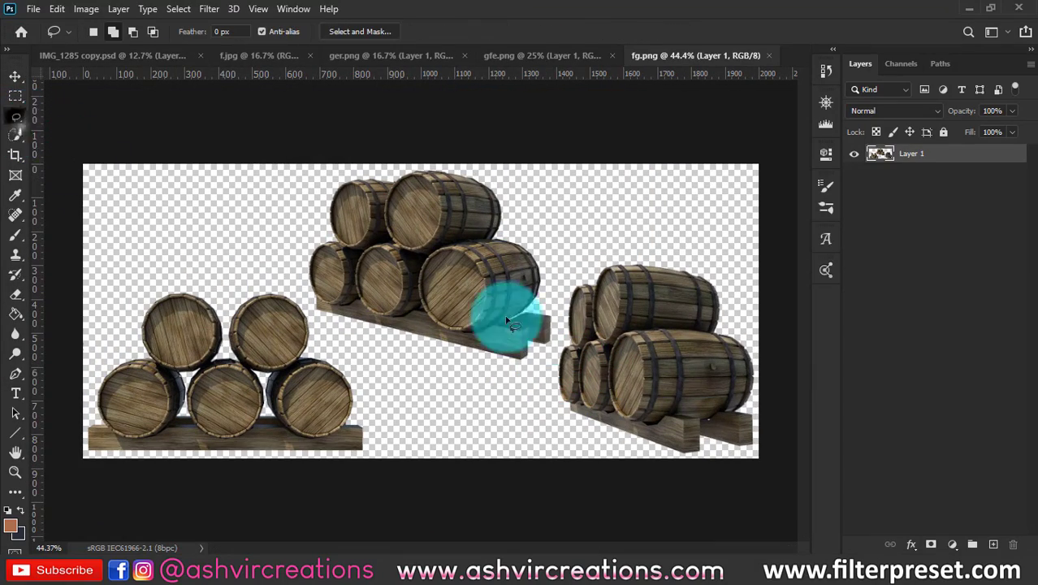
scroll(505, 301, "up", 4)
left_click_drag(591, 313, 384, 276)
mouse_move(424, 151)
left_mouse_down()
mouse_move(364, 255)
mouse_move(352, 347)
mouse_move(399, 470)
mouse_move(647, 515)
mouse_move(688, 309)
mouse_move(586, 180)
mouse_move(563, 231)
left_mouse_up()
scroll(563, 232, "down", 4)
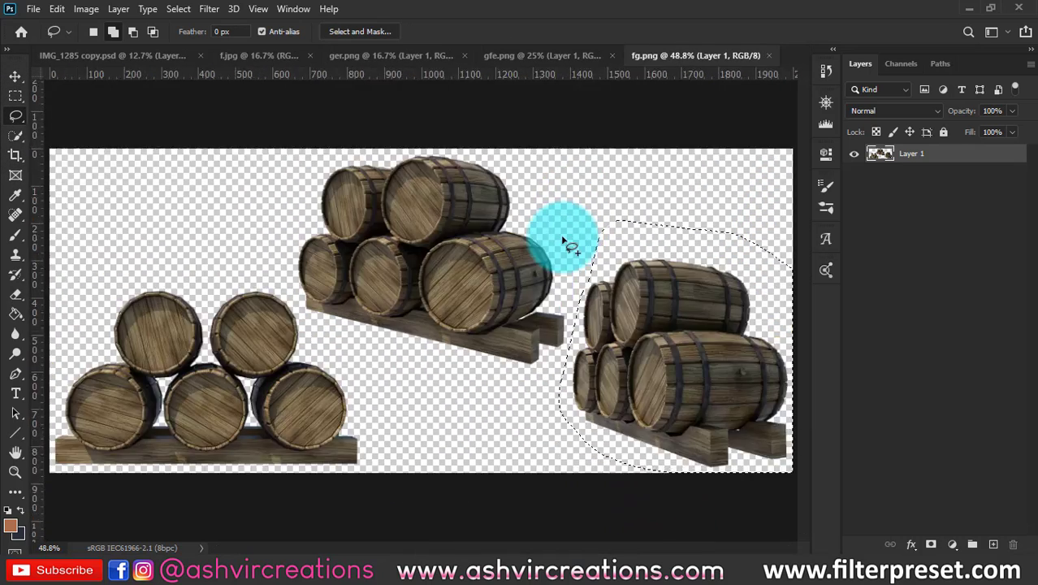
- Bring the selected barrels into IMG_1285 copy.psd between the horse and gate layers and enlarge them proportionally to about 408%
key("v")
left_click_drag(645, 325, 479, 350)
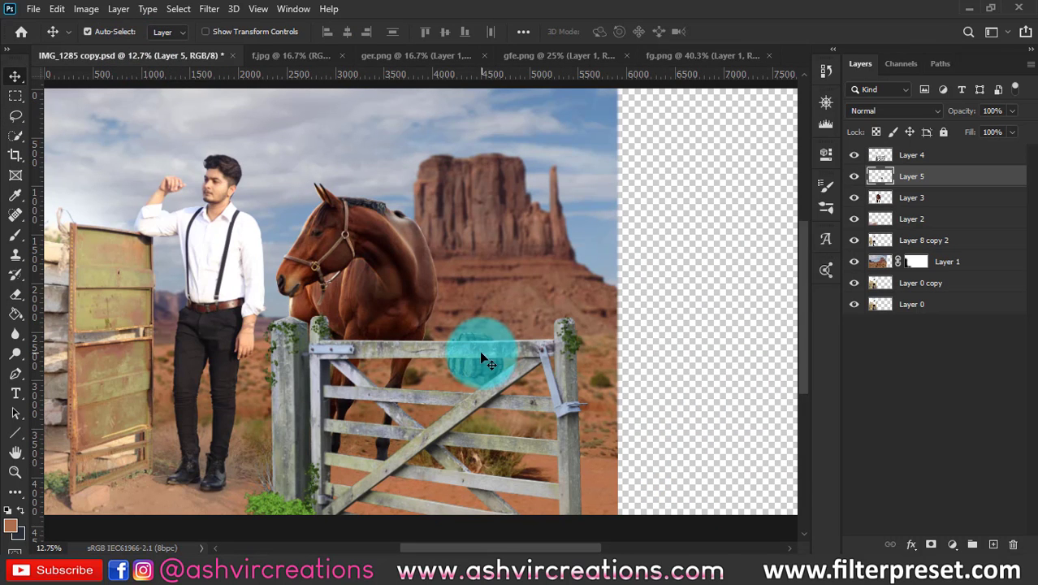
left_click(57, 10)
left_click(70, 341)
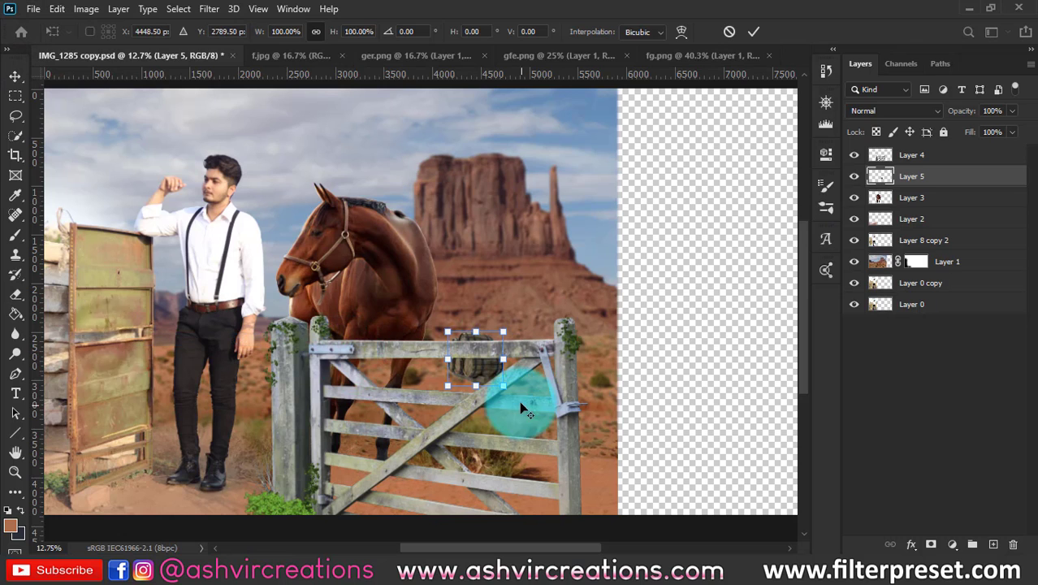
left_click_drag(504, 386, 579, 429)
left_click_drag(552, 382, 533, 393)
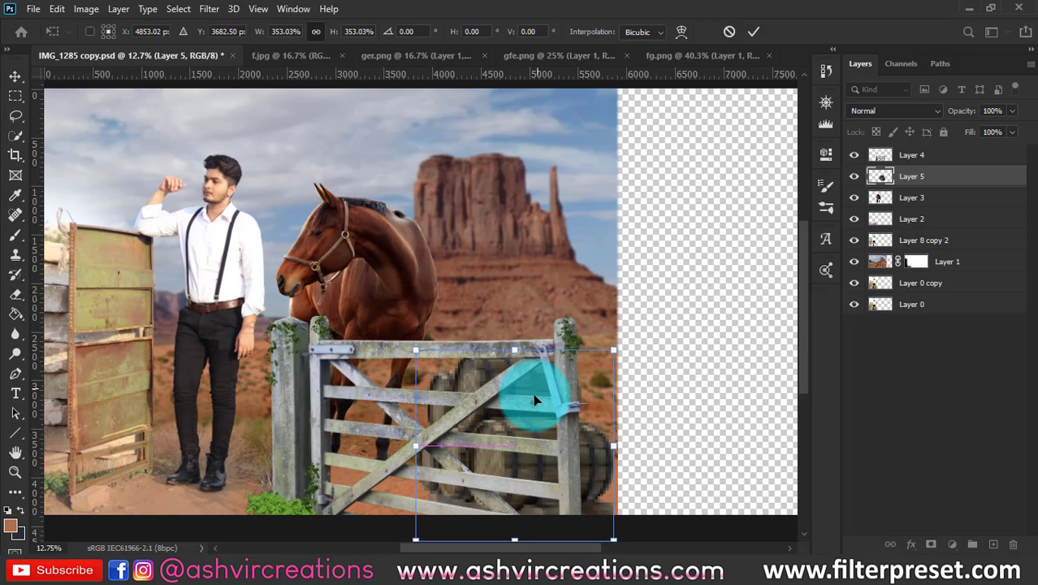
mouse_move(611, 341)
left_mouse_down()
mouse_move(695, 324)
mouse_move(640, 364)
mouse_move(652, 359)
mouse_move(621, 342)
left_mouse_up()
scroll(494, 313, "down", 2)
scroll(494, 314, "right", 2)
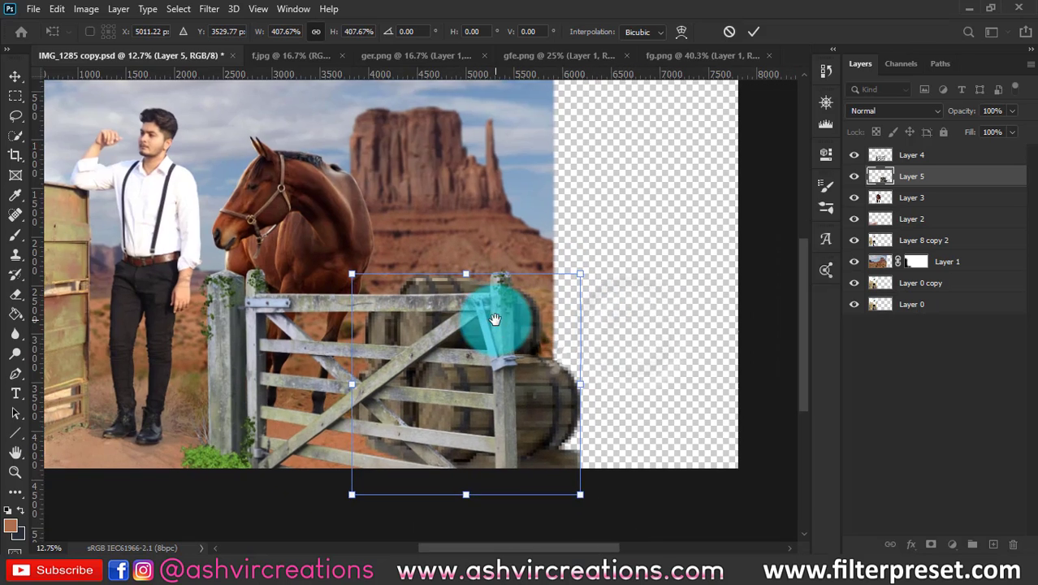
key("Return")
- Move the barrel stack slightly lower behind the far end of the wooden gate
left_click_drag(494, 313, 431, 329)
scroll(431, 330, "up", 1)
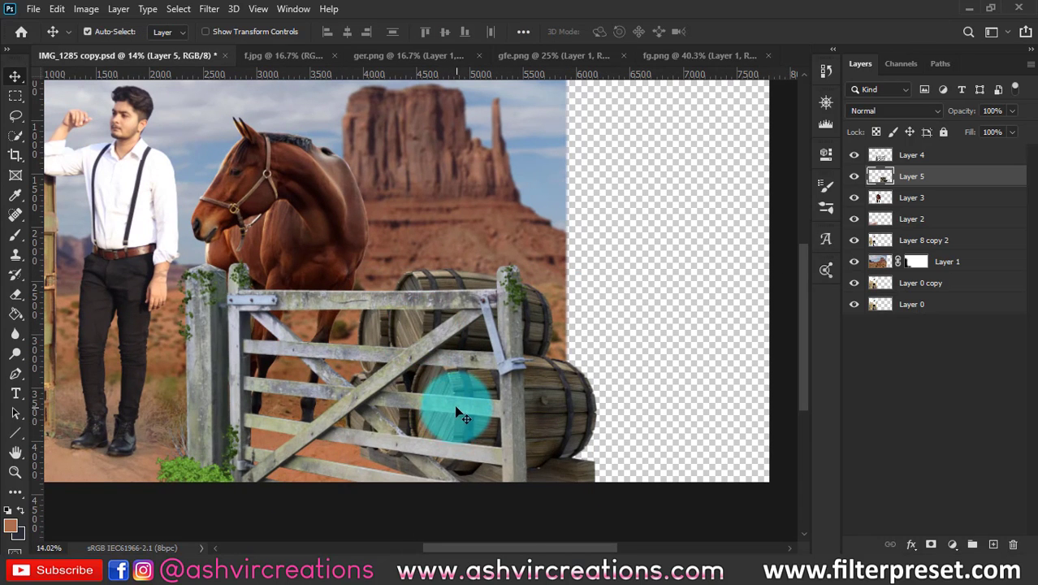
mouse_move(459, 414)
left_mouse_down()
mouse_move(486, 406)
mouse_move(463, 418)
left_mouse_up()
key("ctrl+z")
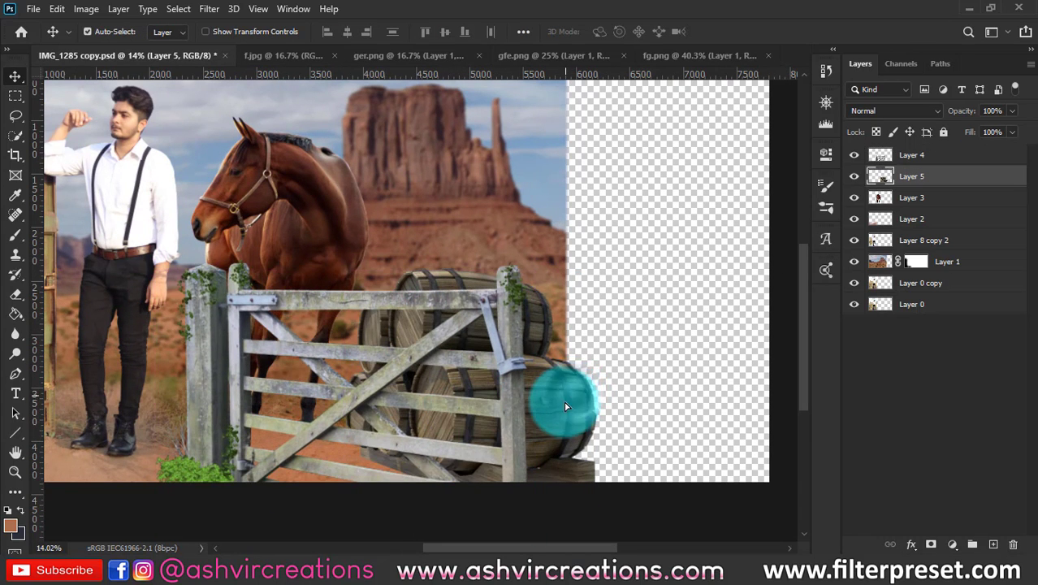
left_click_drag(566, 406, 566, 409)
scroll(529, 346, "up", 1)
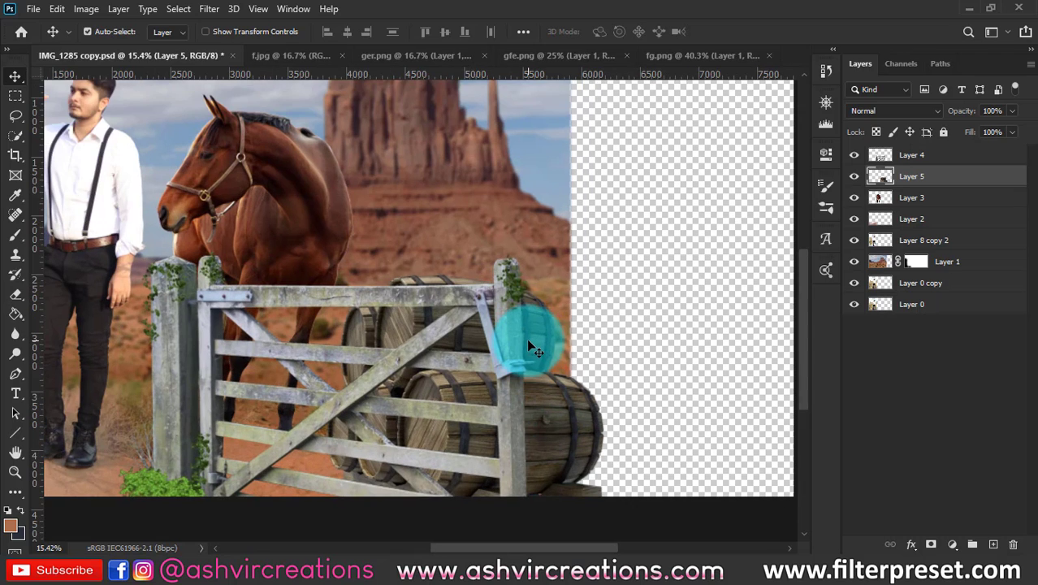
- Rotate the barrel stack by about -1.5° and enlarge it slightly behind the gate
key("ctrl+t")
mouse_move(667, 336)
left_mouse_down()
mouse_move(674, 312)
mouse_move(671, 321)
left_mouse_up()
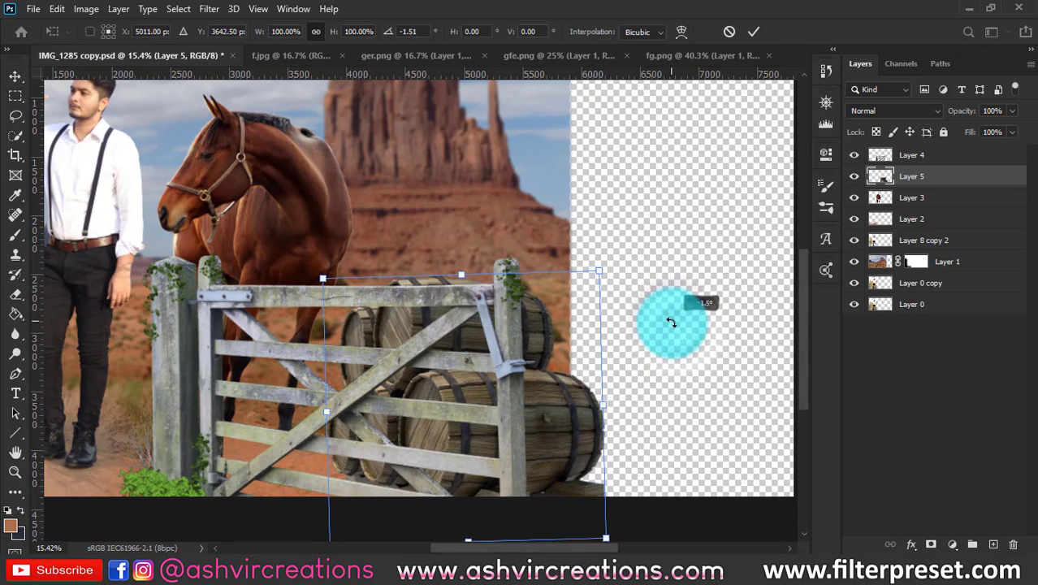
left_click_drag(599, 271, 611, 268)
key("Return")
scroll(552, 313, "down", 2)
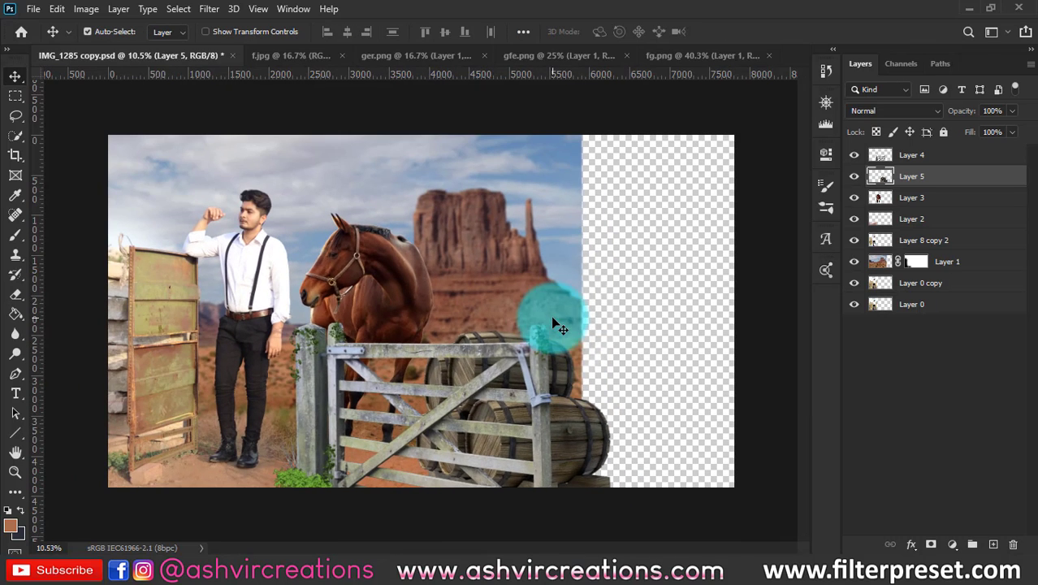
scroll(311, 307, "up", 1)
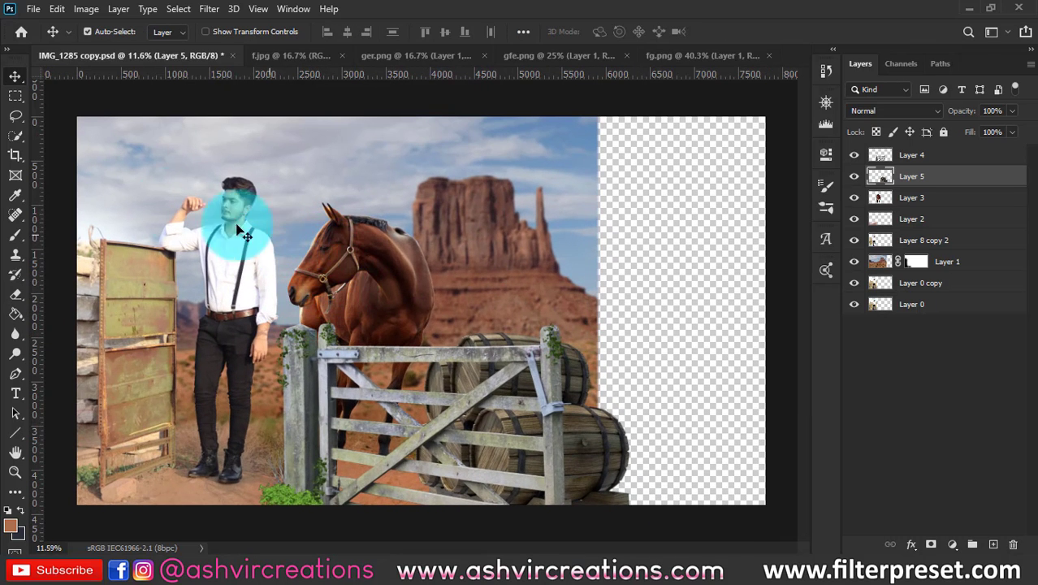
- Clear the 16:9 crop ratio and crop away the transparent area to the right of the desert landscape
left_click(17, 155)
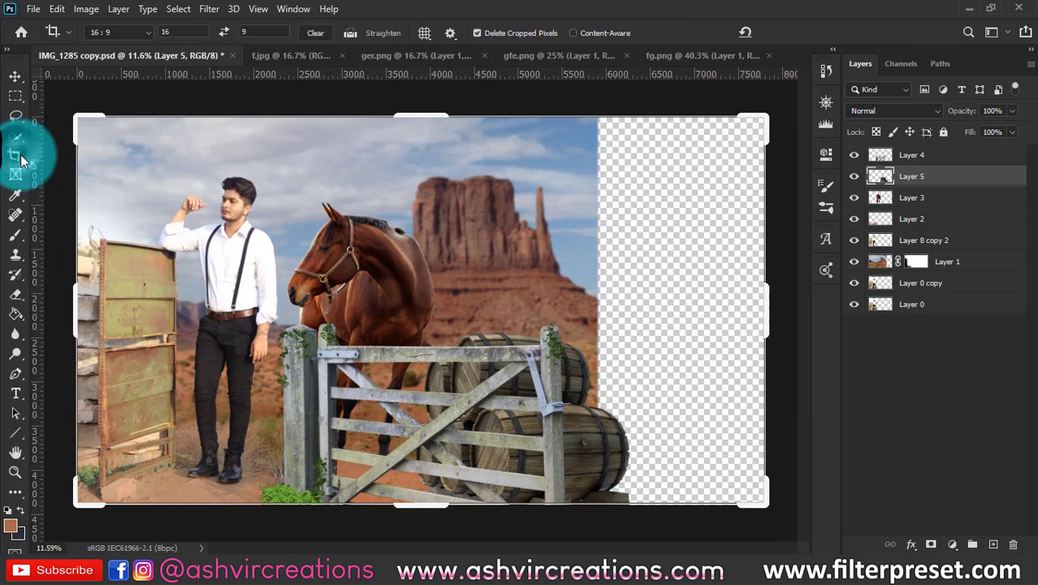
left_click(494, 209)
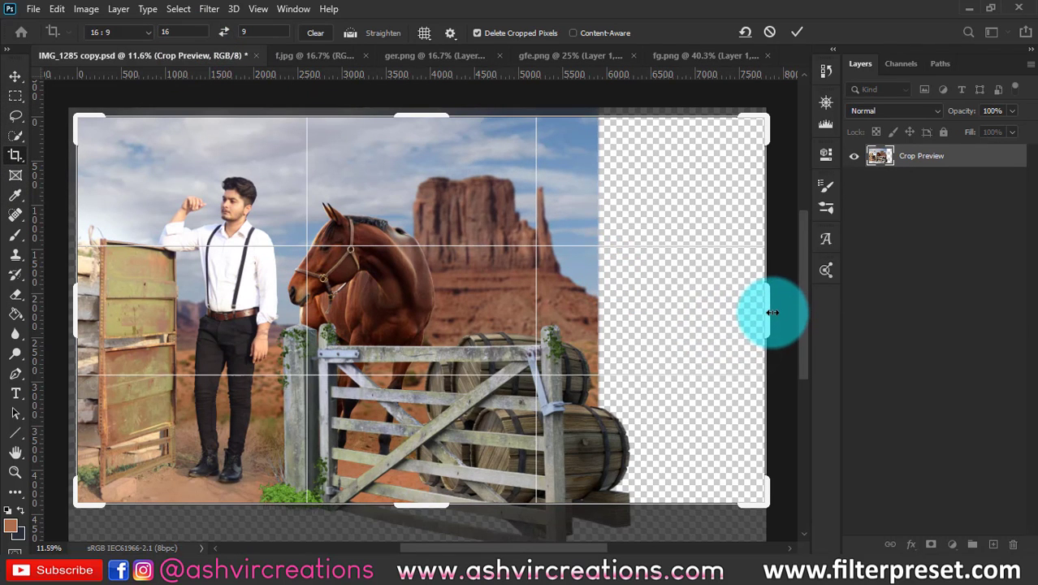
left_click_drag(773, 312, 726, 78)
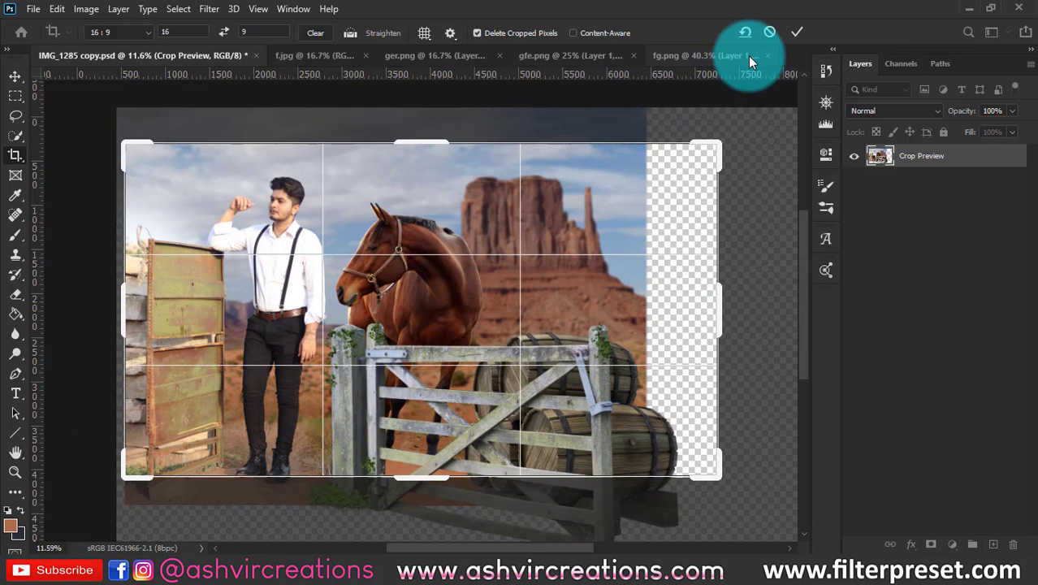
left_click(745, 33)
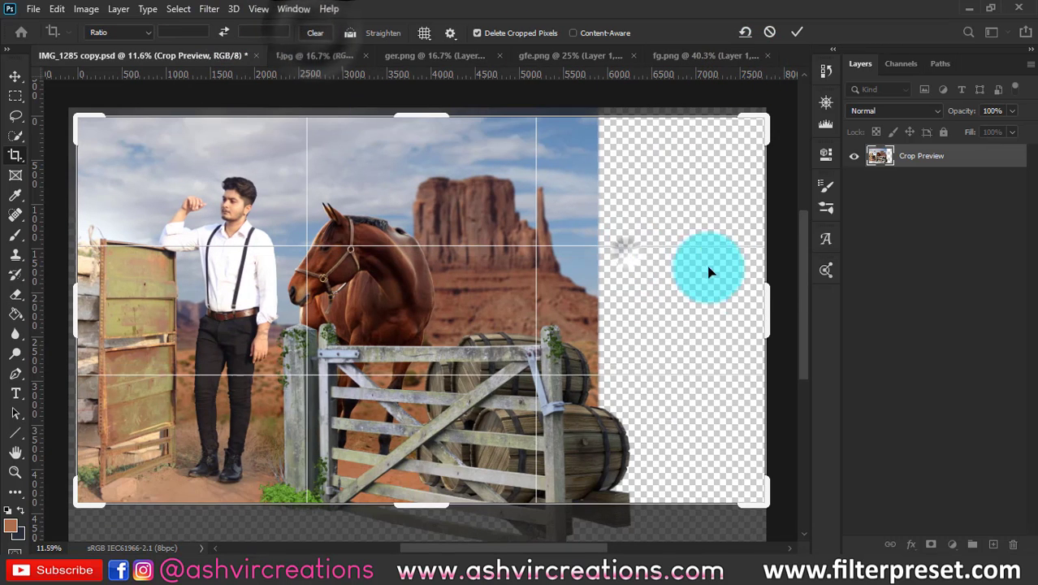
left_click_drag(772, 301, 689, 290)
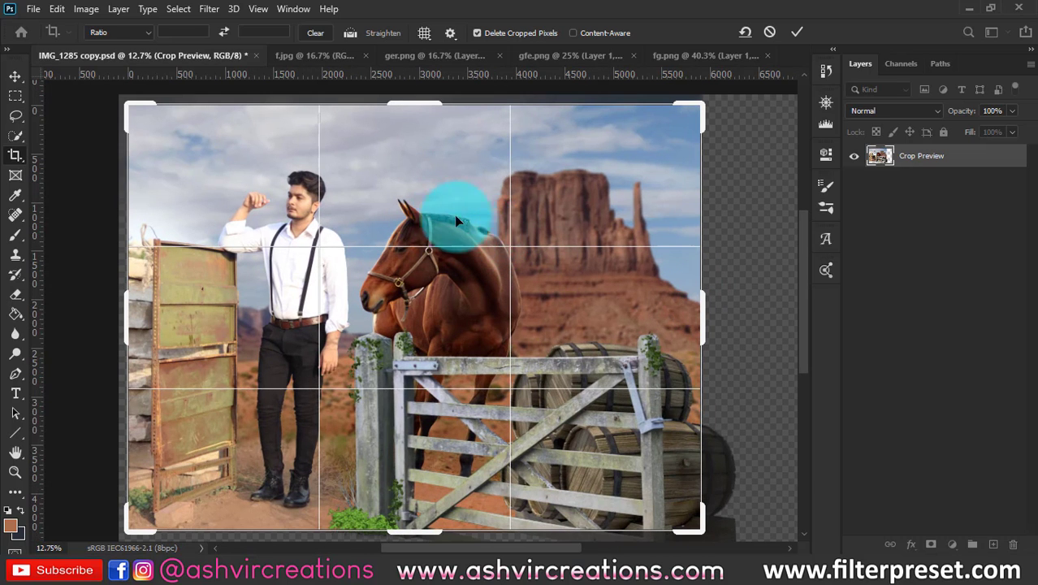
left_click(794, 32)
left_click(663, 348)
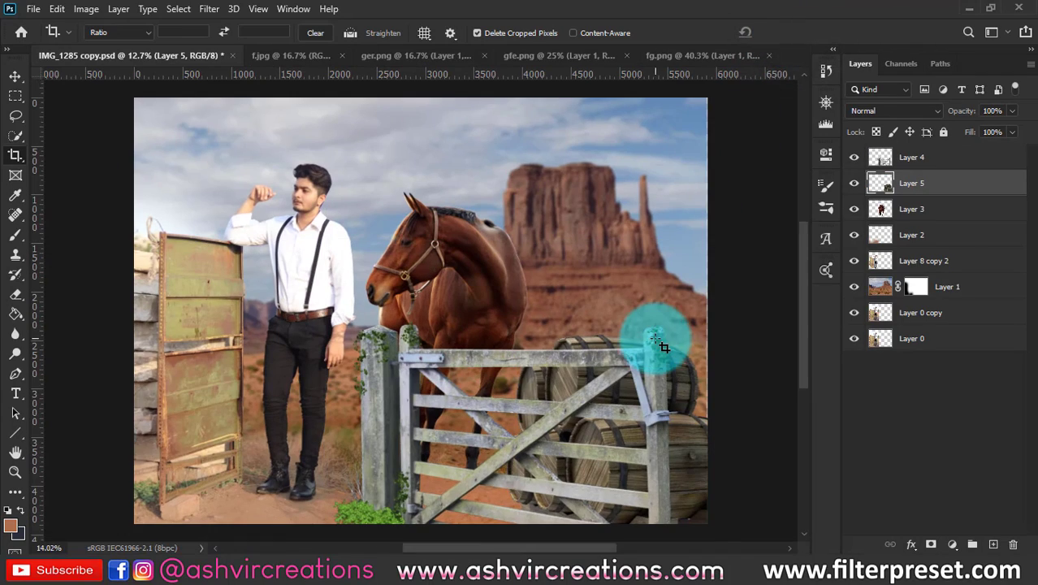
- Stretch the Layer 1 landscape slightly past the canvas's right edge, to about 100.28% width at unchanged height
scroll(663, 348, "up", 1)
scroll(658, 341, "down", 3)
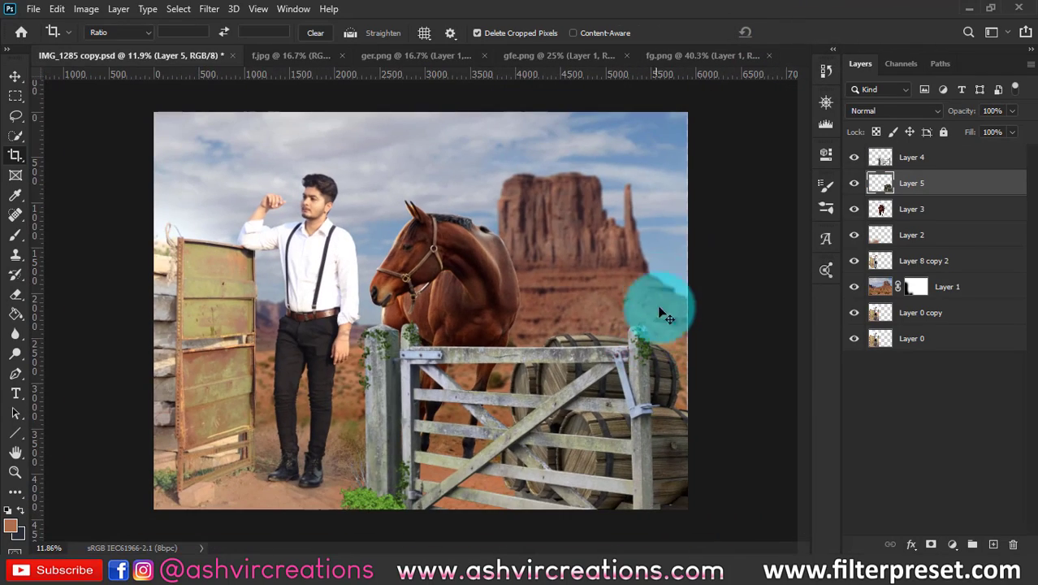
key("v")
left_click(678, 244)
key("ctrl+t")
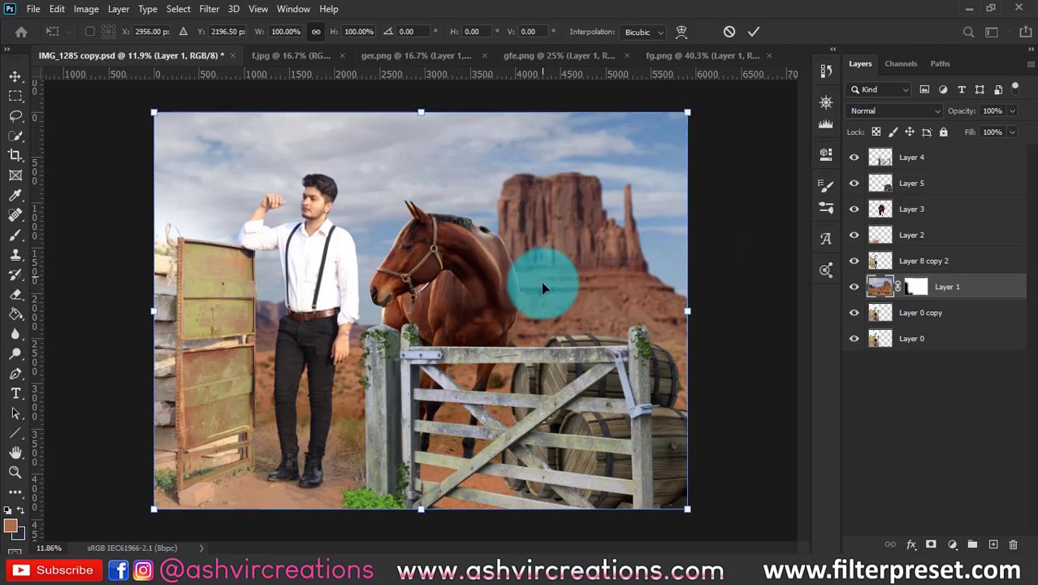
left_click_drag(693, 309, 695, 266)
scroll(695, 266, "up", 2)
scroll(695, 257, "up", 5)
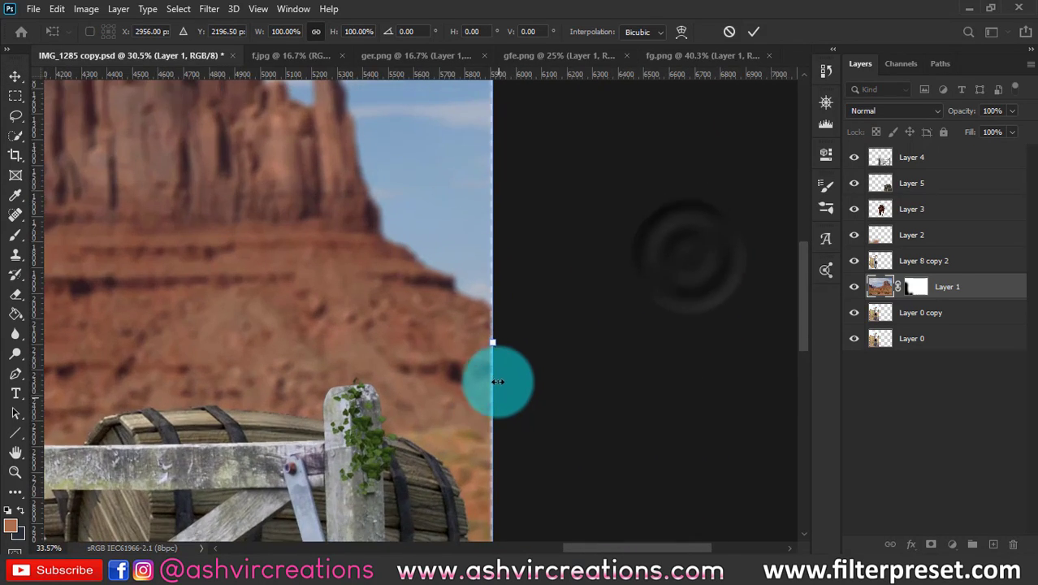
left_click_drag(503, 339, 504, 340)
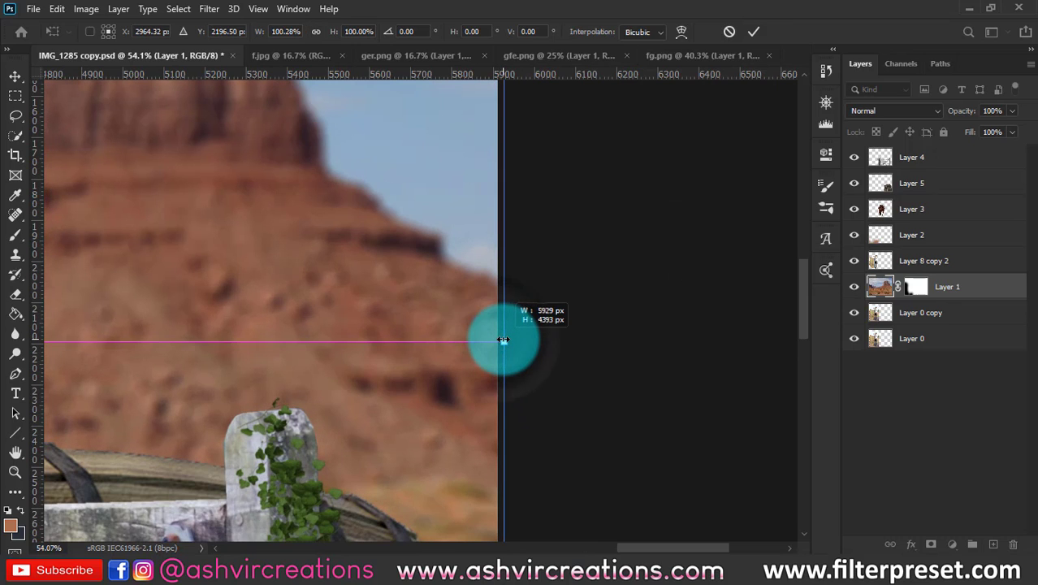
key("Return")
key("ctrl+0")
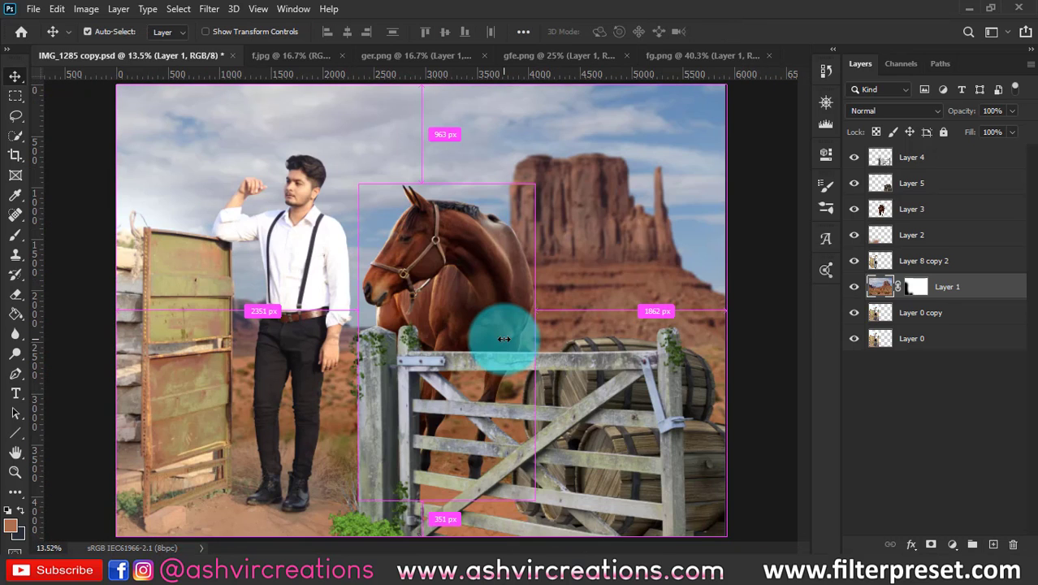
scroll(421, 277, "down", 2)
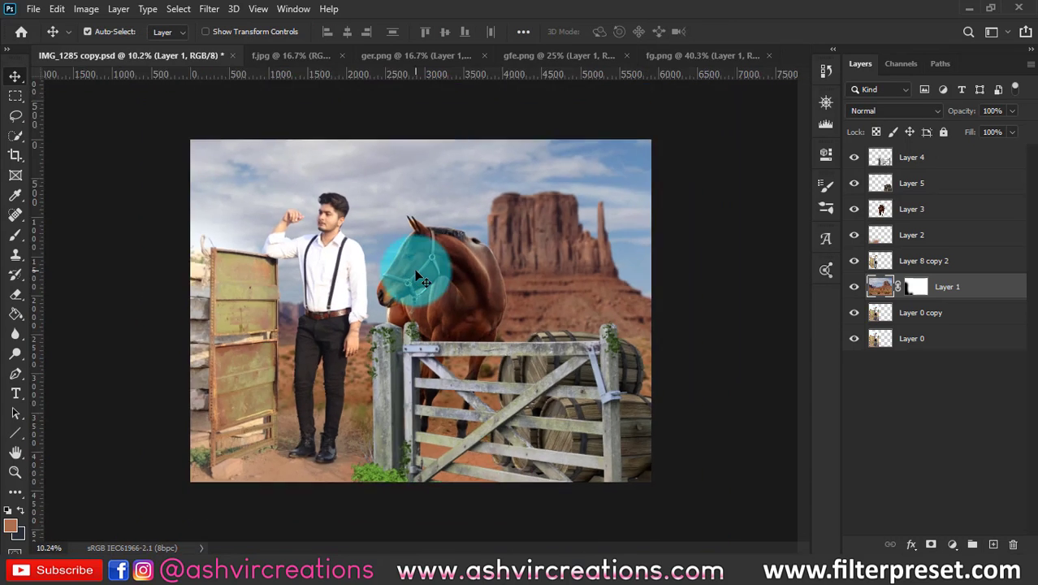
scroll(422, 277, "up", 2)
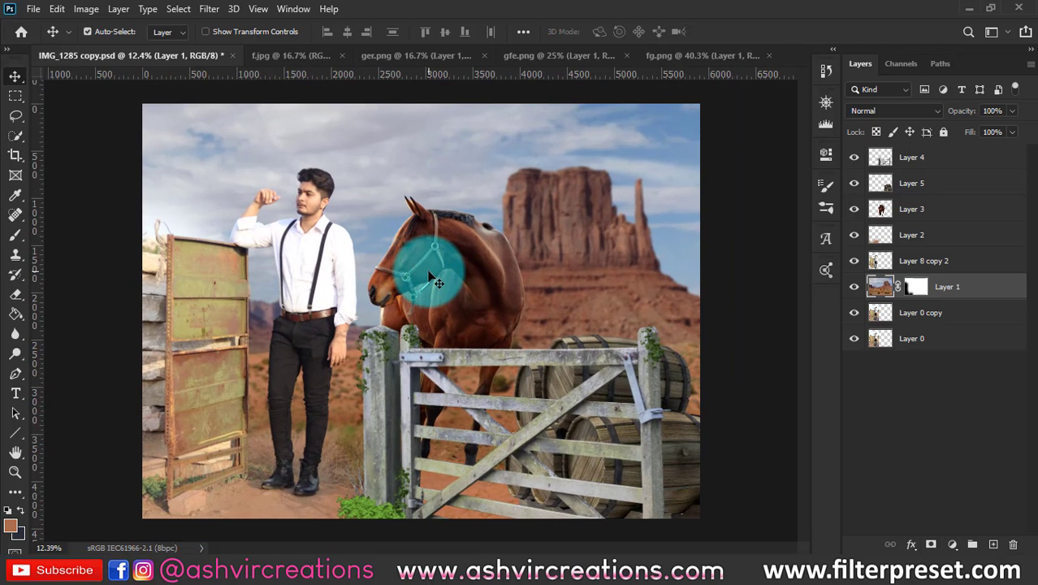
scroll(433, 278, "up", 1)
scroll(417, 260, "down", 1)
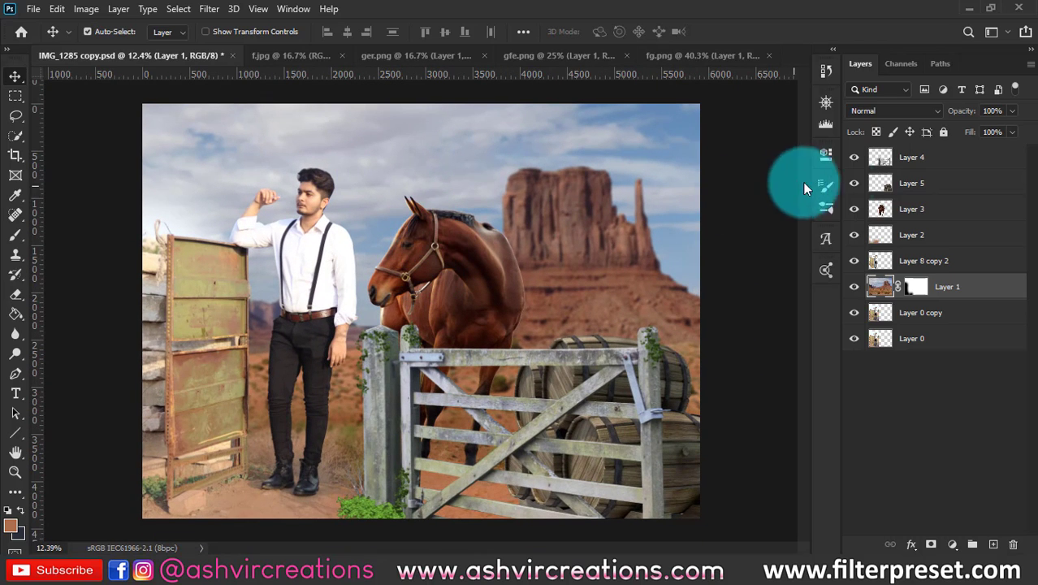
left_click(913, 162)
scroll(417, 221, "up", 1)
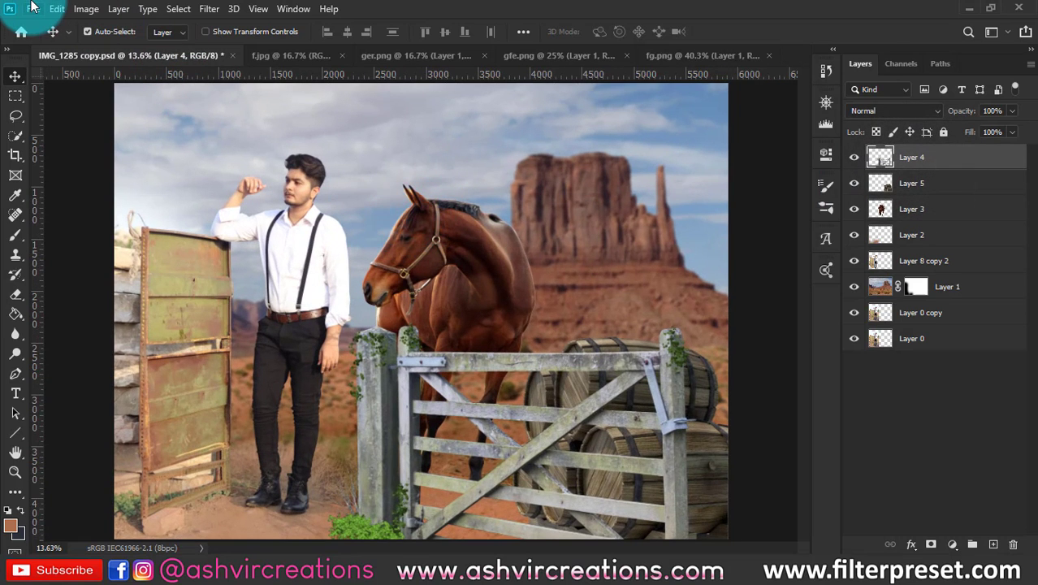
left_click(32, 8)
left_click(40, 38)
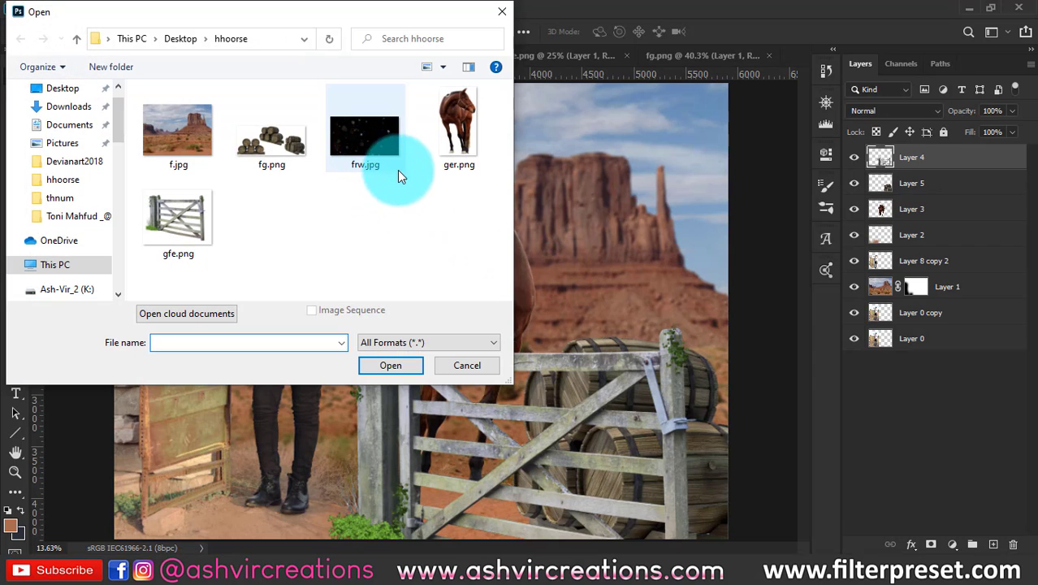
left_click(470, 365)
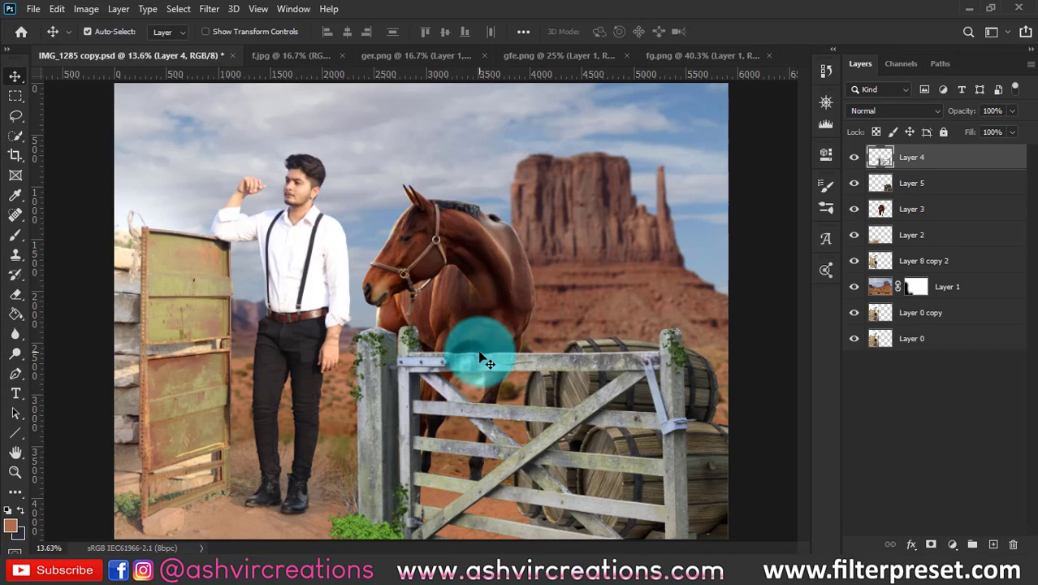
- Create a new empty layer directly above the man's layer, Layer 8 copy 2
scroll(474, 358, "down", 2)
scroll(372, 232, "up", 8)
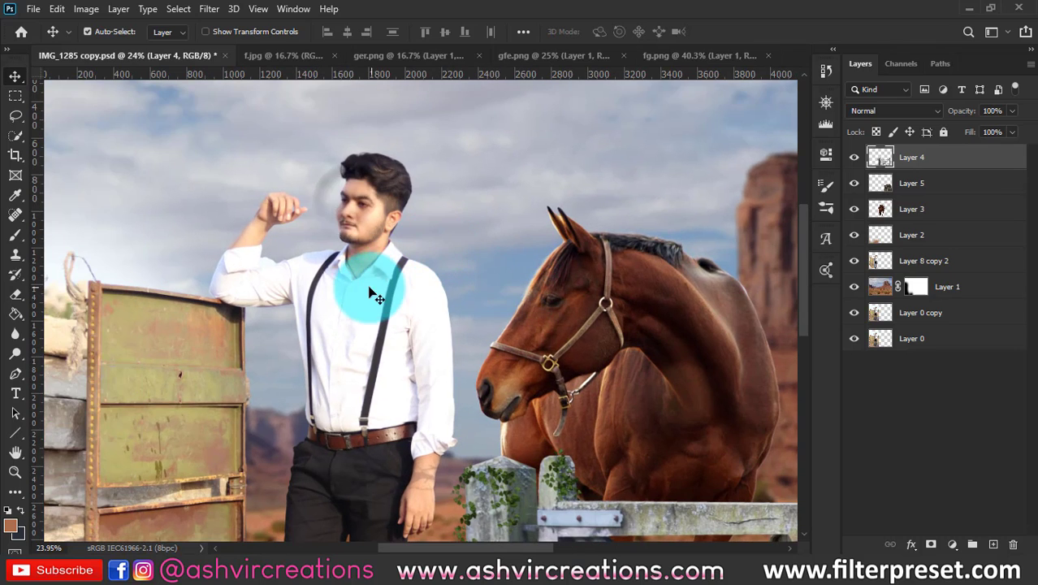
left_click(359, 278)
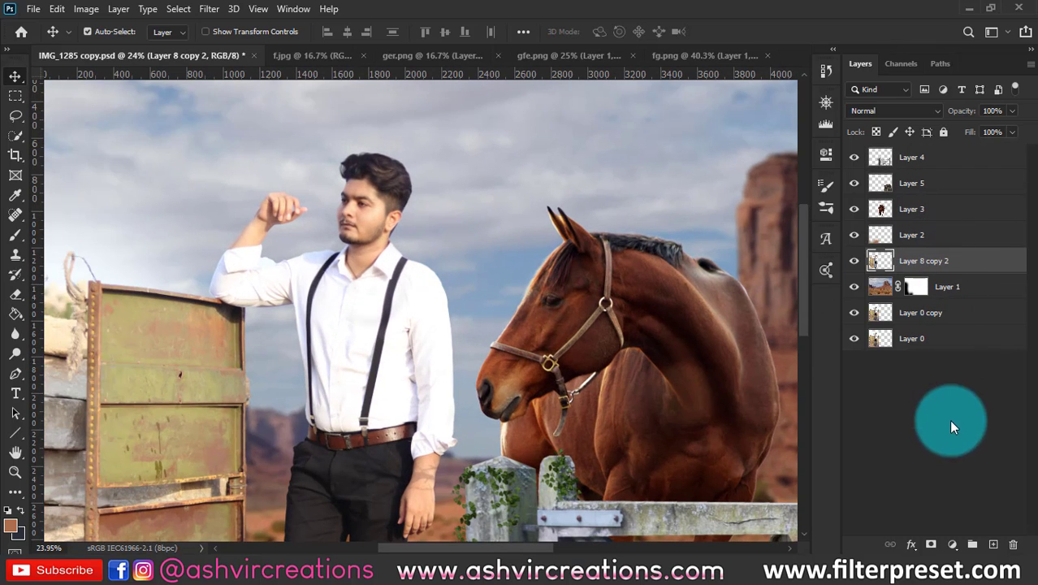
left_click(15, 95)
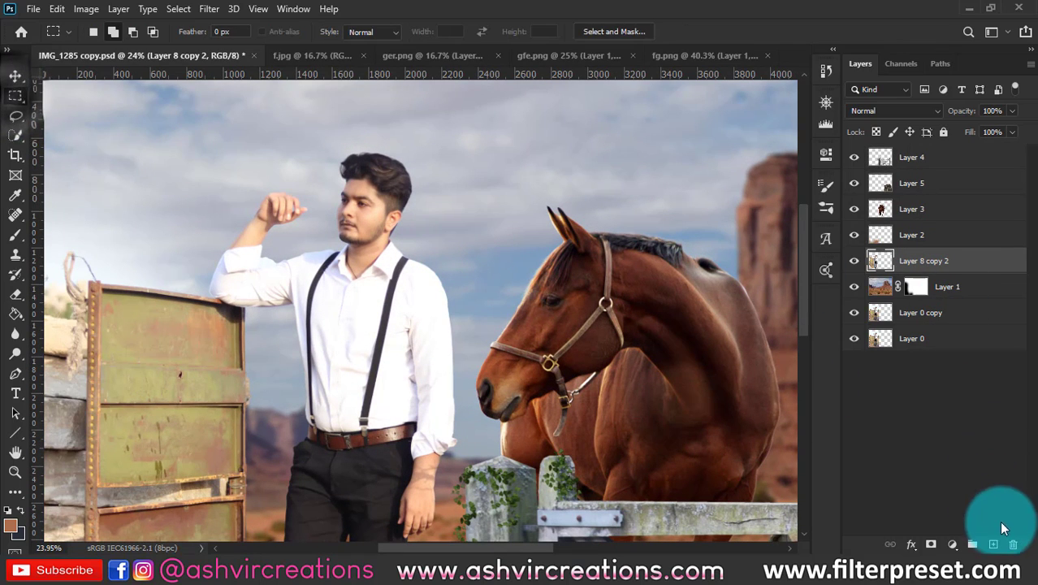
left_click(995, 544)
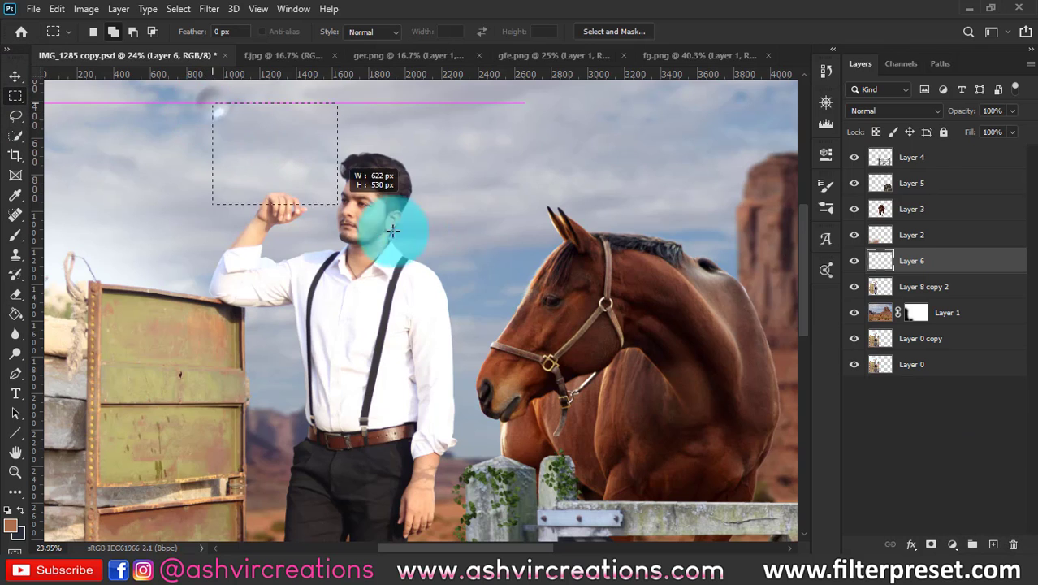
- Fill a rectangular selection around the man's head and upper body with gray on Layer 6 and set its blend mode to Overlay
left_click_drag(393, 231, 482, 333)
right_click(372, 212)
left_click(422, 400)
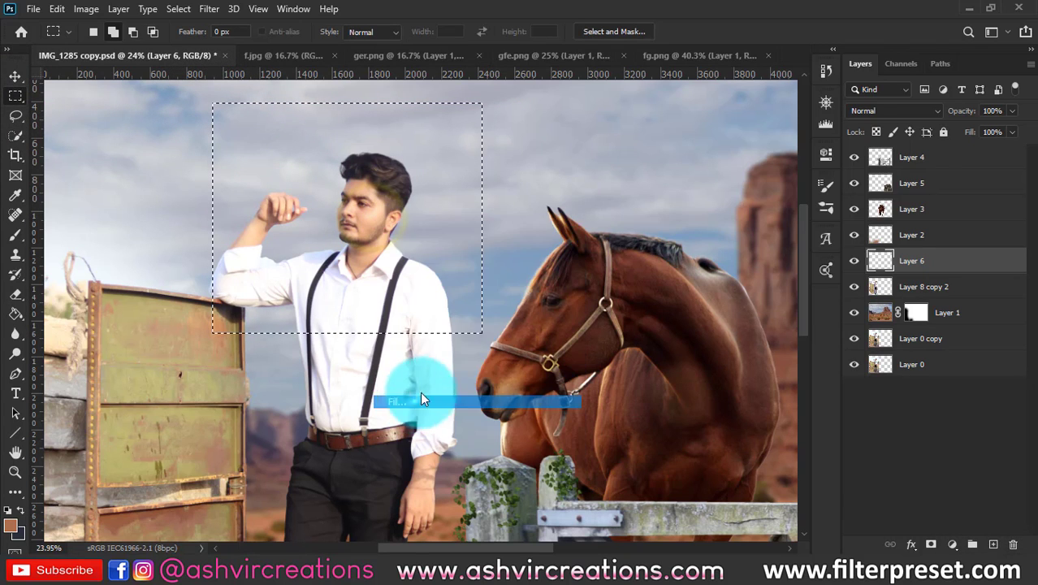
left_click(611, 135)
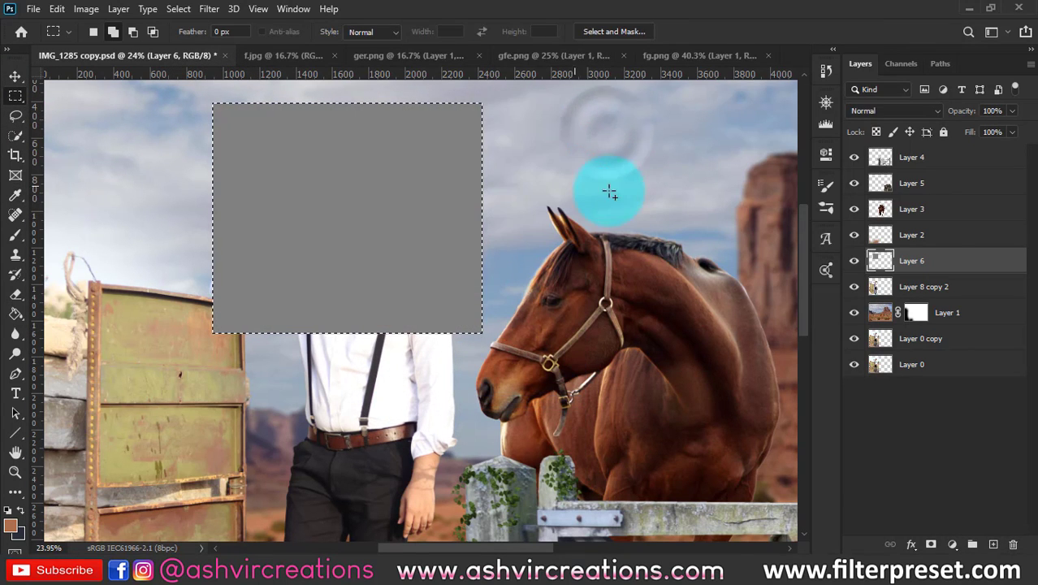
left_click(865, 110)
left_click(868, 296)
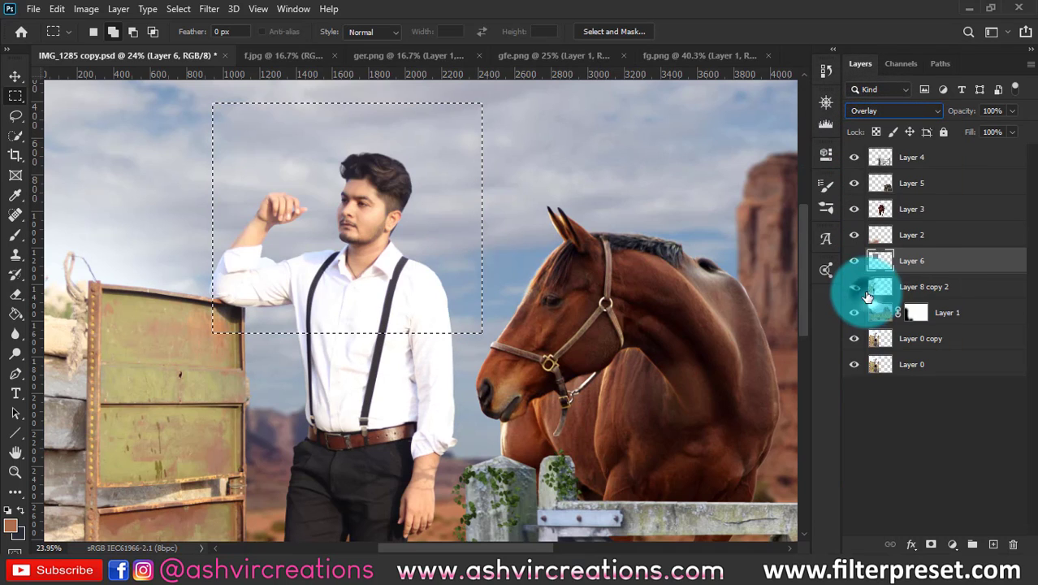
left_click(359, 220)
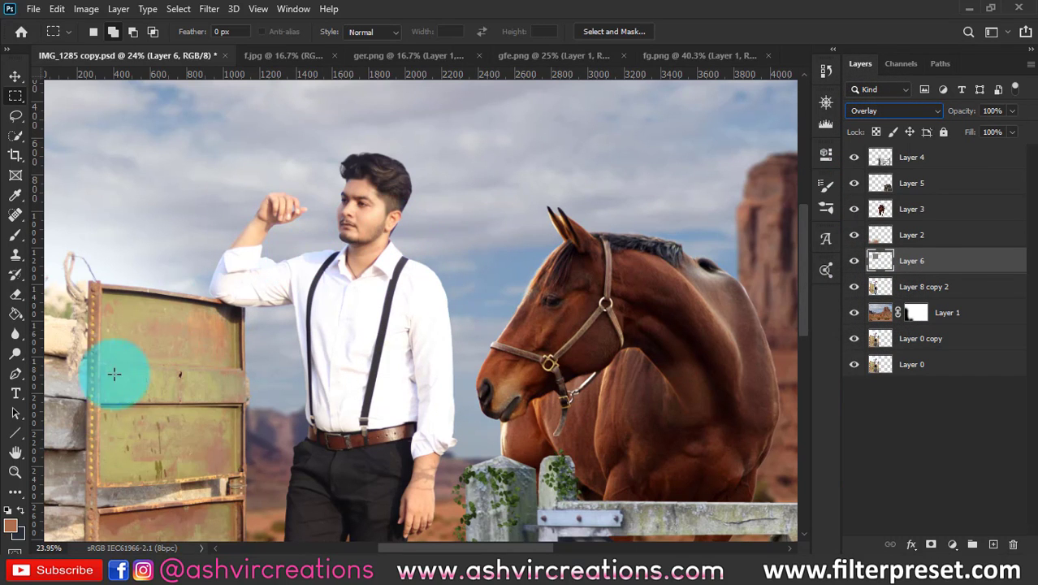
- Choose the Burn tool and enlarge its brush to 90 px for working on the man's face
right_click(21, 356)
left_click(61, 365)
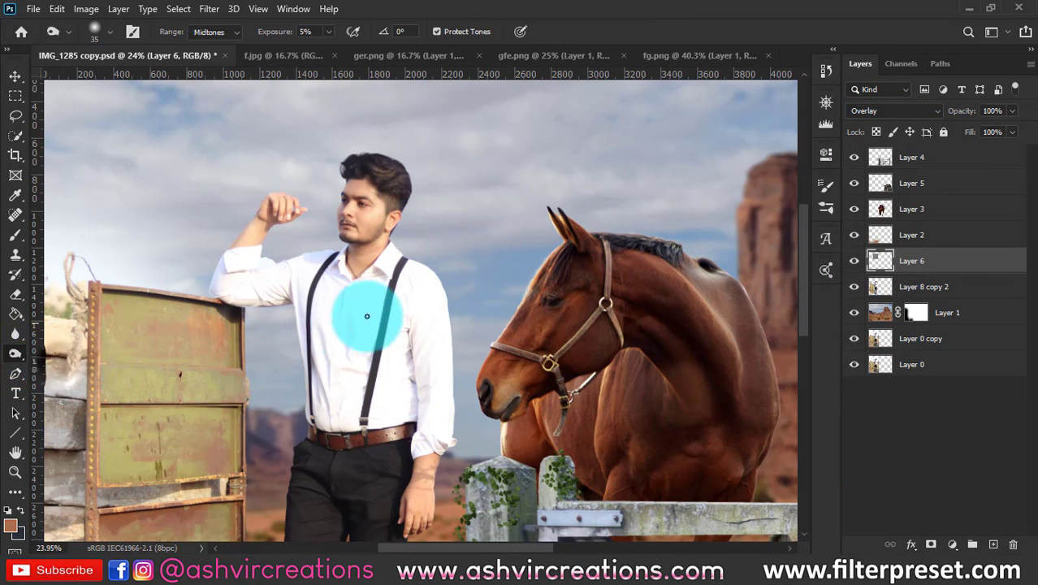
scroll(379, 303, "up", 2)
scroll(379, 303, "up", 4)
key("bracketright")
key("bracketright")
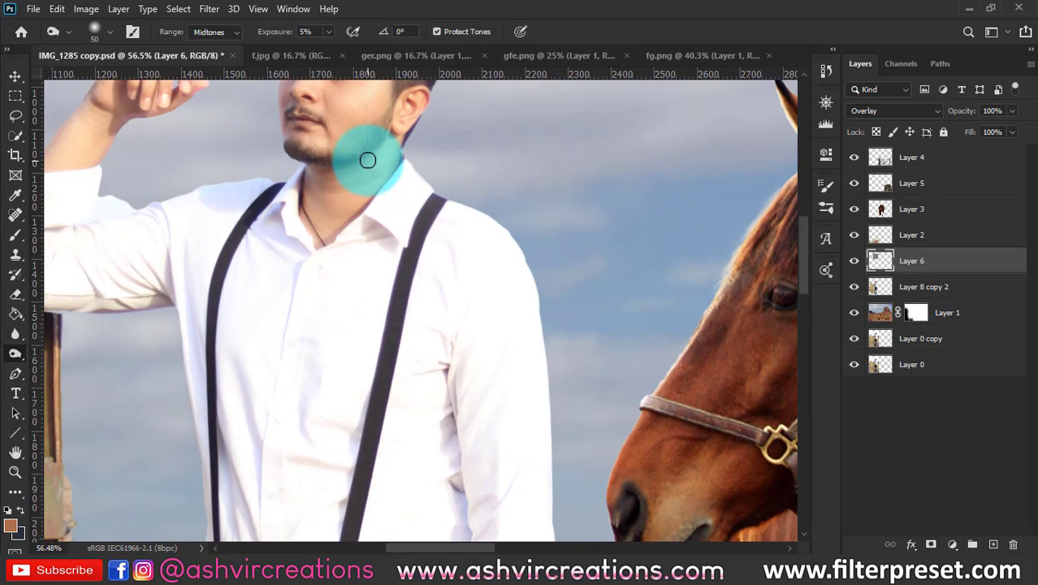
scroll(373, 153, "up", 4)
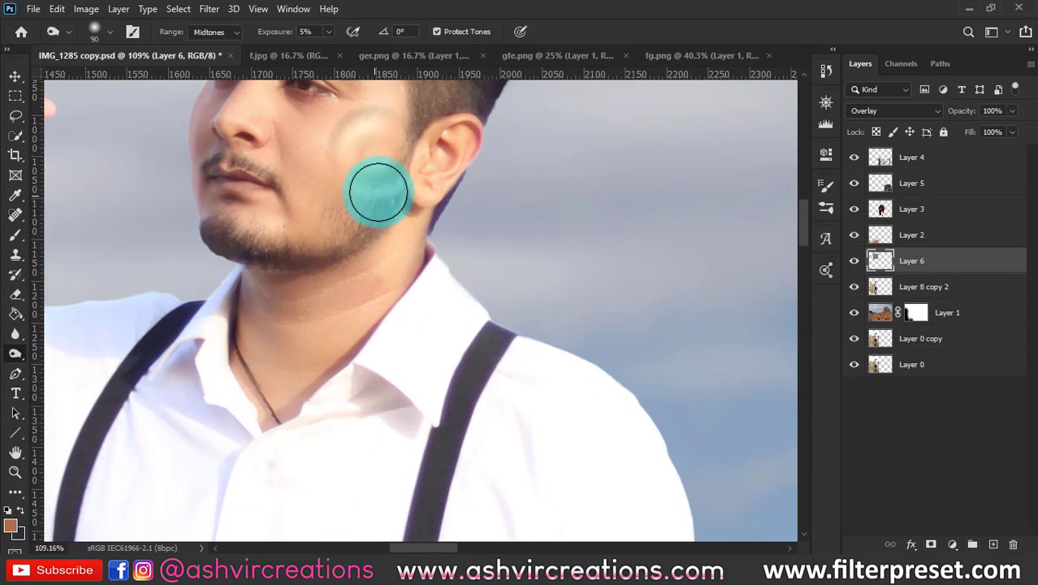
left_click_drag(377, 185, 463, 295)
- Retouch a spot on the man's cheek on Layer 8 copy 2 with the content-aware Spot Healing Brush at 15 px
left_click(924, 286)
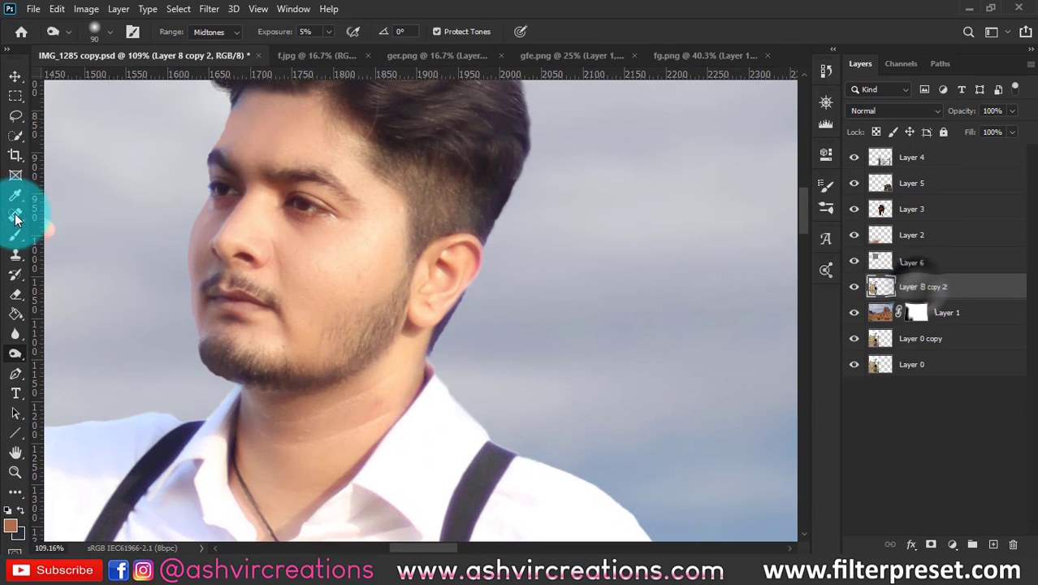
left_click(15, 214)
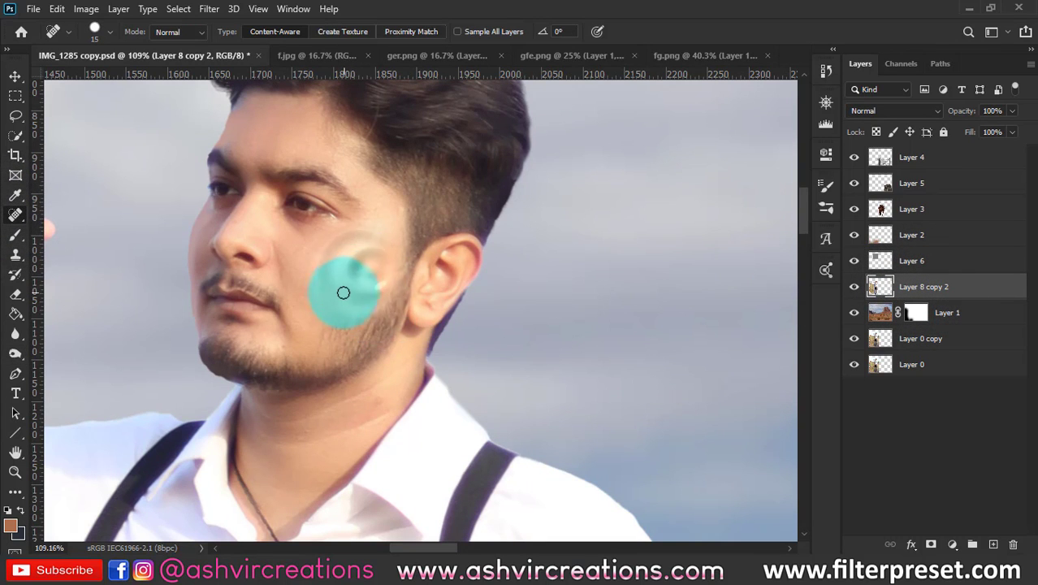
left_click(343, 293)
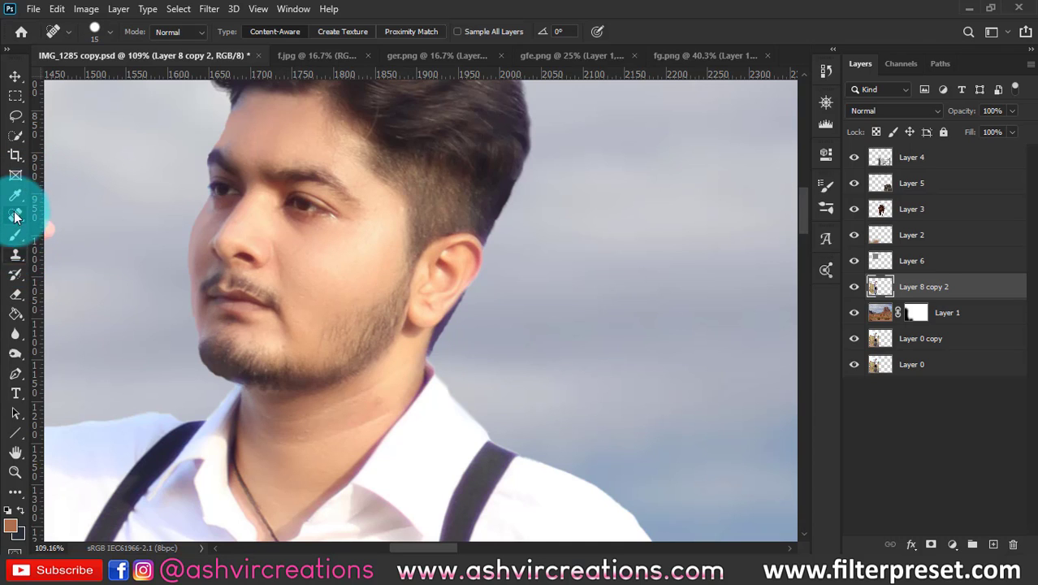
- Darken the man's cheek and jaw on Layer 6 with an 80 px Burn tool set to midtones and 9% exposure
left_click(14, 333)
left_click(16, 351)
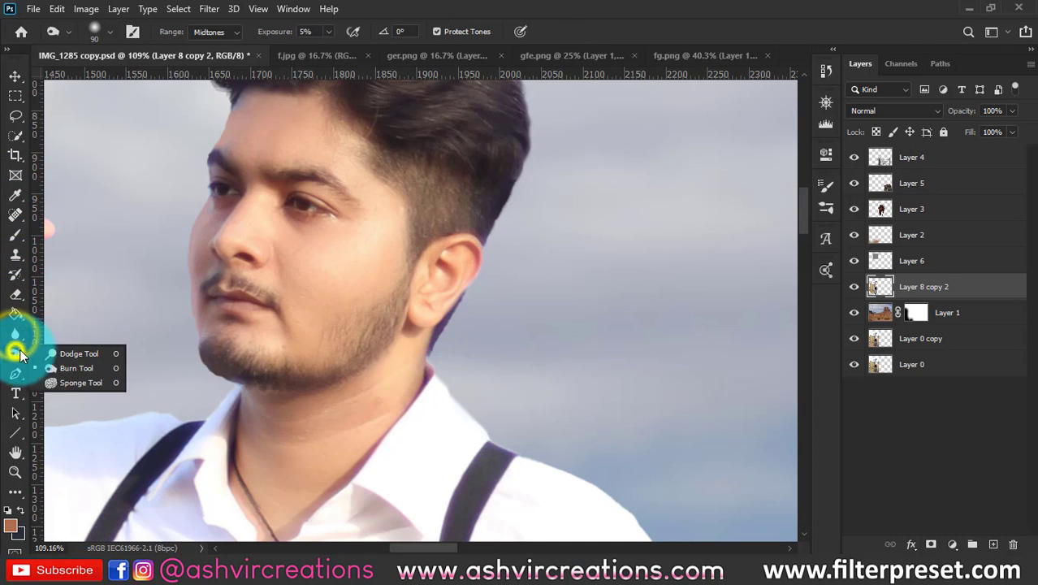
left_click(68, 369)
scroll(345, 290, "up", 1)
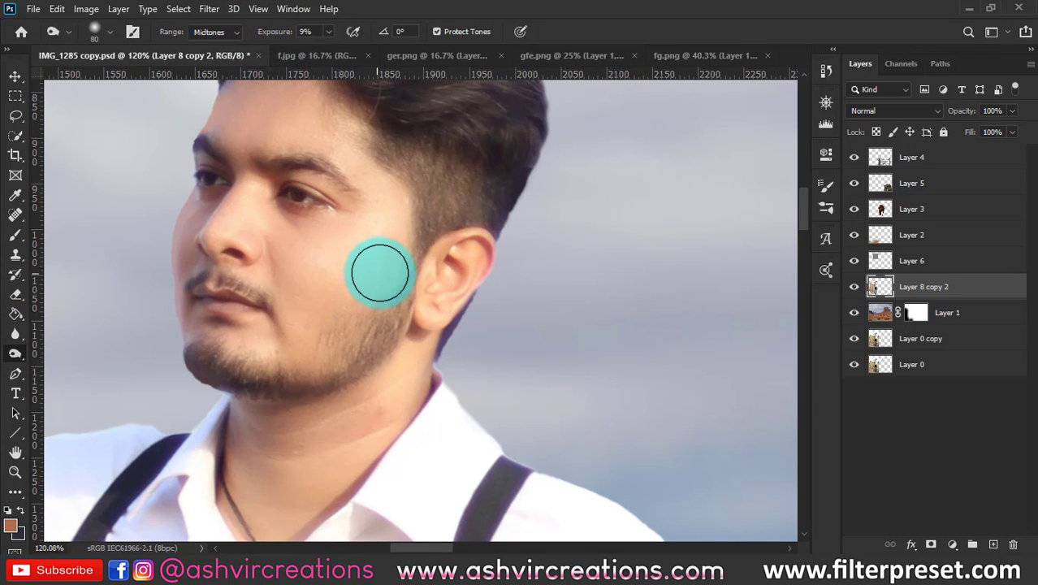
mouse_move(349, 272)
left_mouse_down()
mouse_move(323, 272)
mouse_move(392, 266)
mouse_move(327, 311)
mouse_move(310, 293)
mouse_move(294, 343)
mouse_move(315, 319)
mouse_move(314, 279)
mouse_move(383, 271)
mouse_move(319, 274)
mouse_move(347, 272)
left_mouse_up()
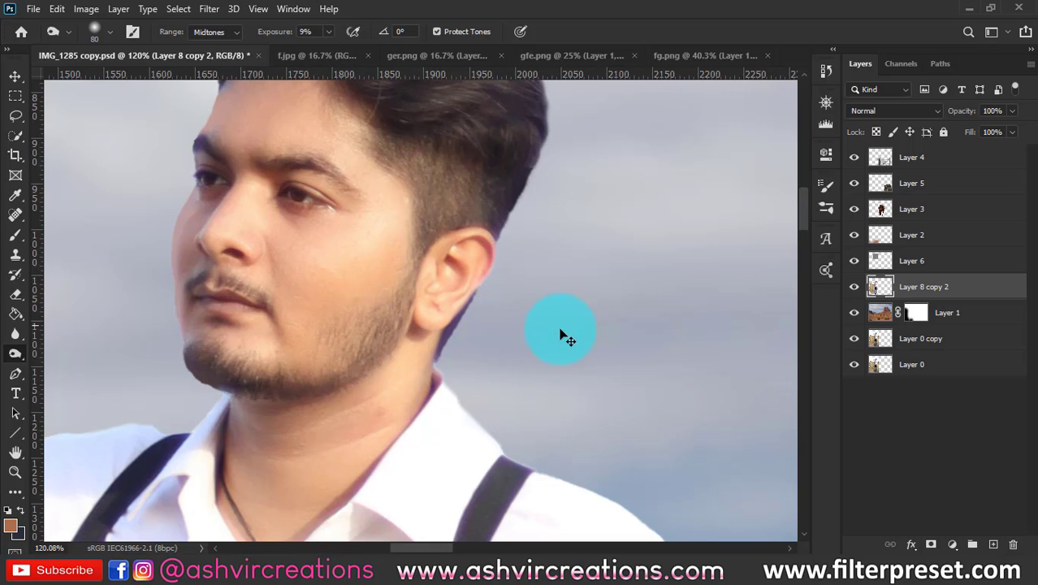
left_click(911, 260)
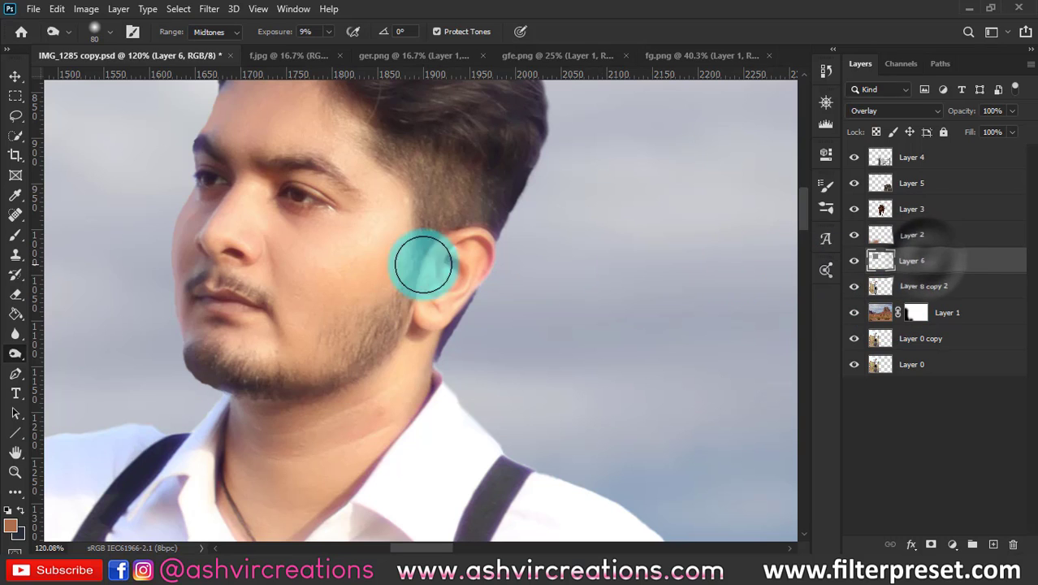
mouse_move(422, 263)
left_mouse_down()
mouse_move(325, 277)
mouse_move(281, 352)
left_mouse_up()
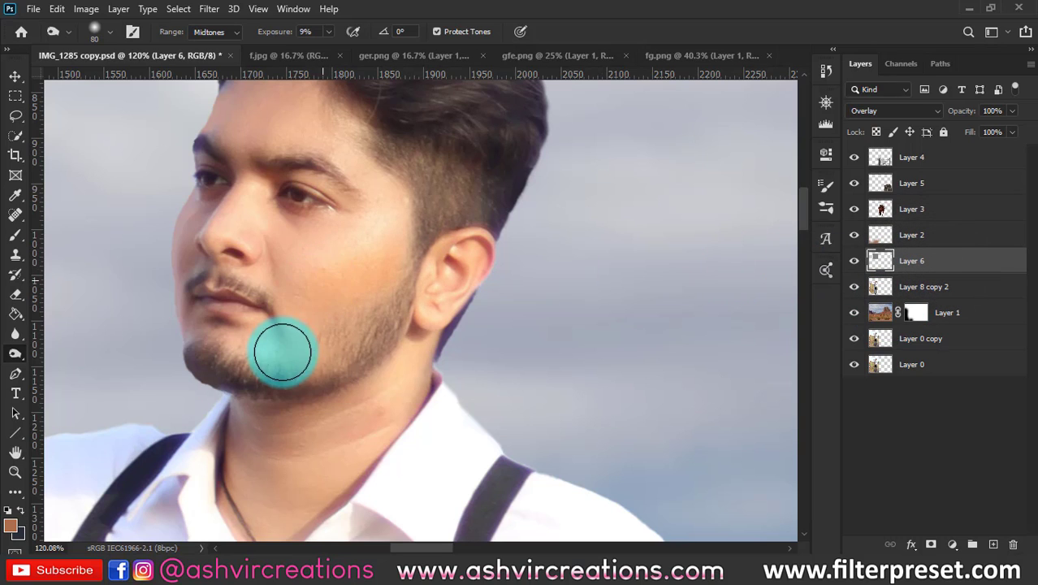
mouse_move(320, 285)
left_mouse_down()
mouse_move(384, 263)
mouse_move(328, 263)
mouse_move(293, 341)
mouse_move(360, 304)
mouse_move(292, 357)
mouse_move(299, 372)
mouse_move(399, 371)
left_mouse_up()
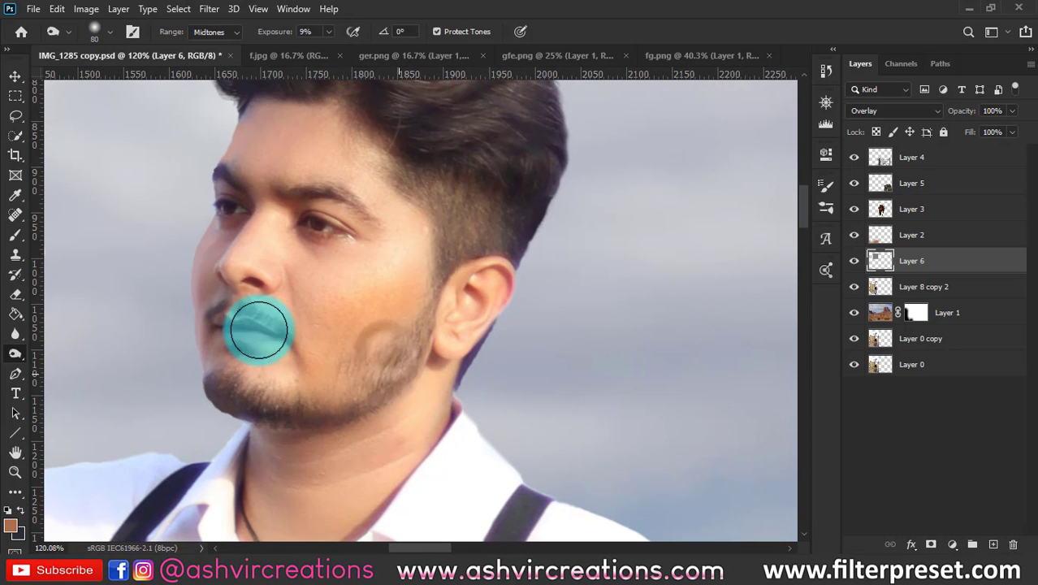
left_click_drag(255, 262, 248, 268)
- Smooth the man's facial skin on Layer 8 copy 2 with a 40 px Mixer Brush at 30% wet and 26% flow
left_click_drag(14, 235, 48, 269)
left_click(65, 278)
left_click(886, 287)
left_click(404, 376)
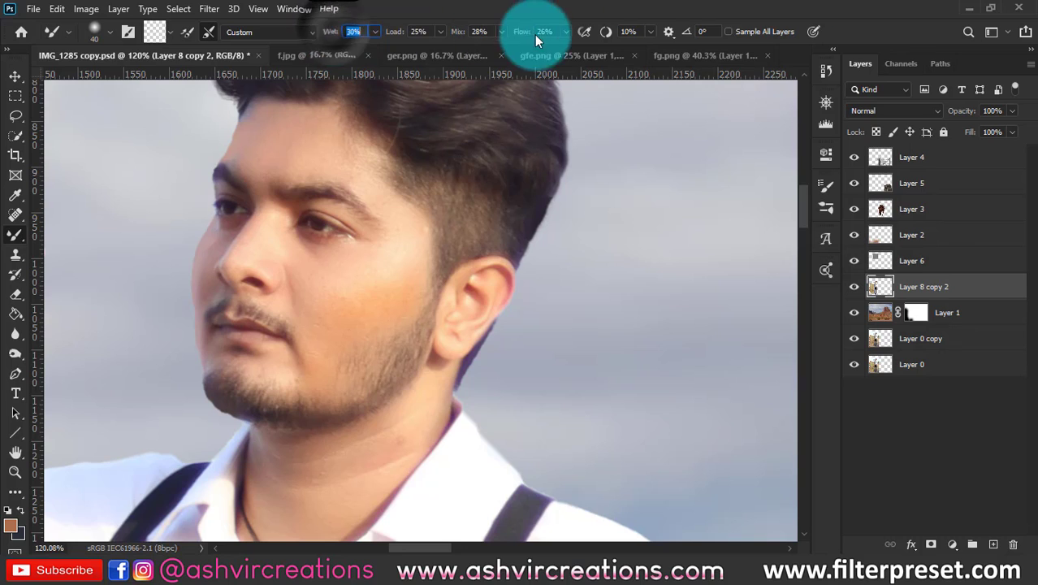
left_click_drag(389, 204, 288, 267)
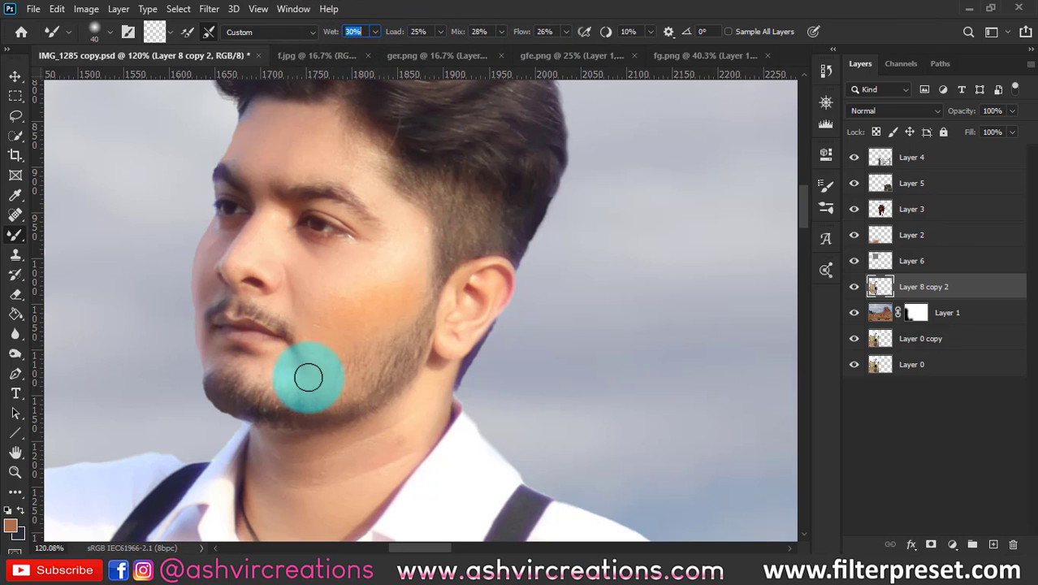
mouse_move(309, 330)
left_mouse_down()
mouse_move(292, 370)
mouse_move(307, 334)
mouse_move(304, 372)
mouse_move(390, 378)
mouse_move(359, 327)
left_mouse_up()
- Examine the retouched face at close range and the whole composite
scroll(359, 327, "down", 3)
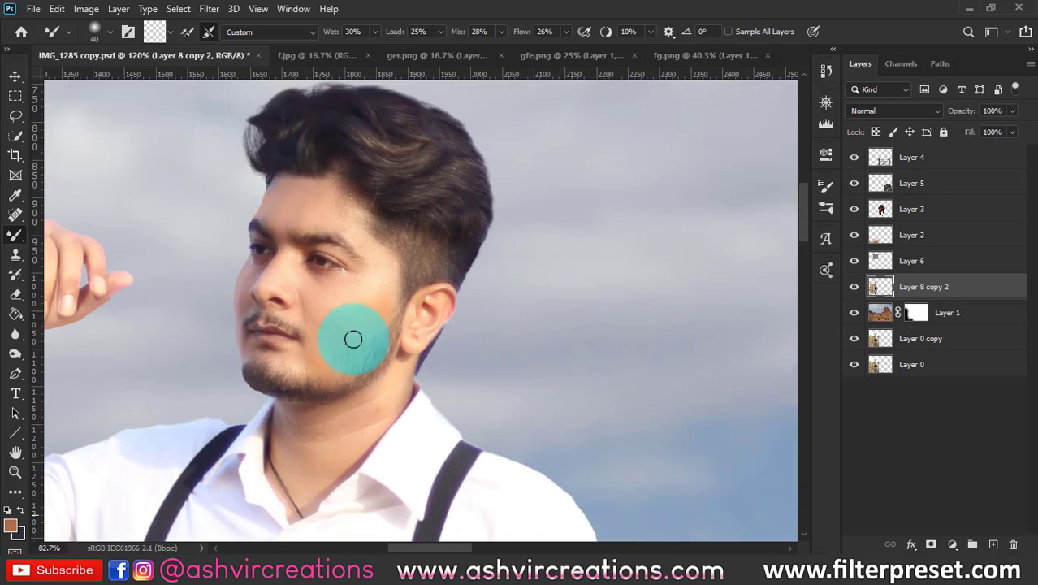
scroll(370, 321, "up", 3)
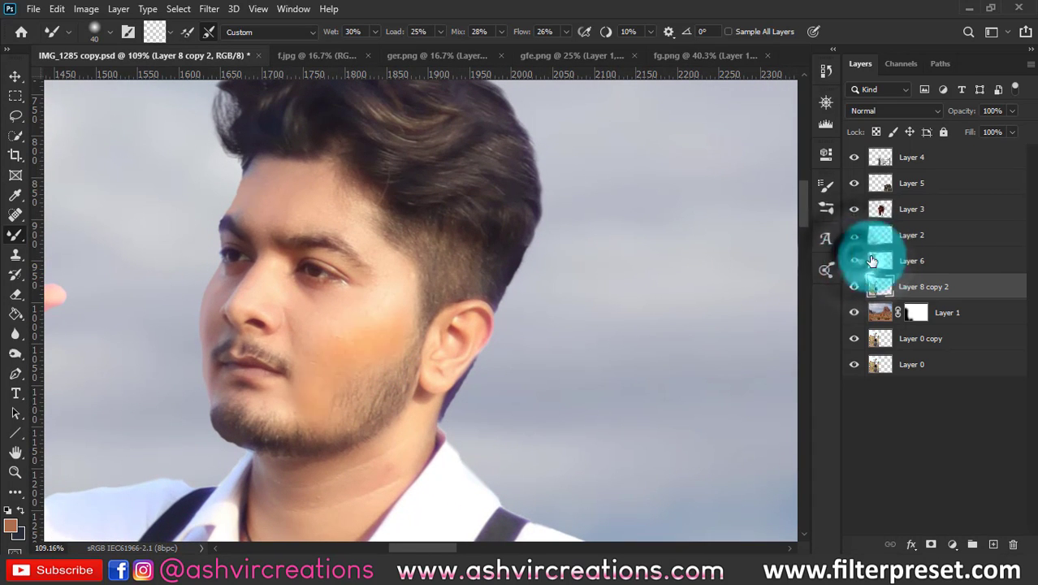
left_click(865, 260)
scroll(453, 277, "down", 1)
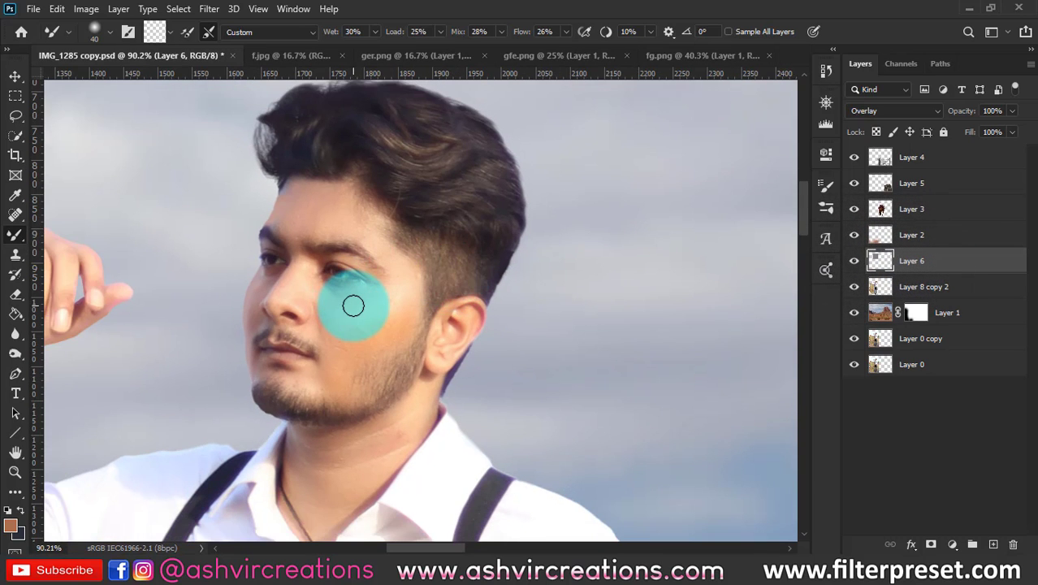
scroll(353, 303, "up", 1)
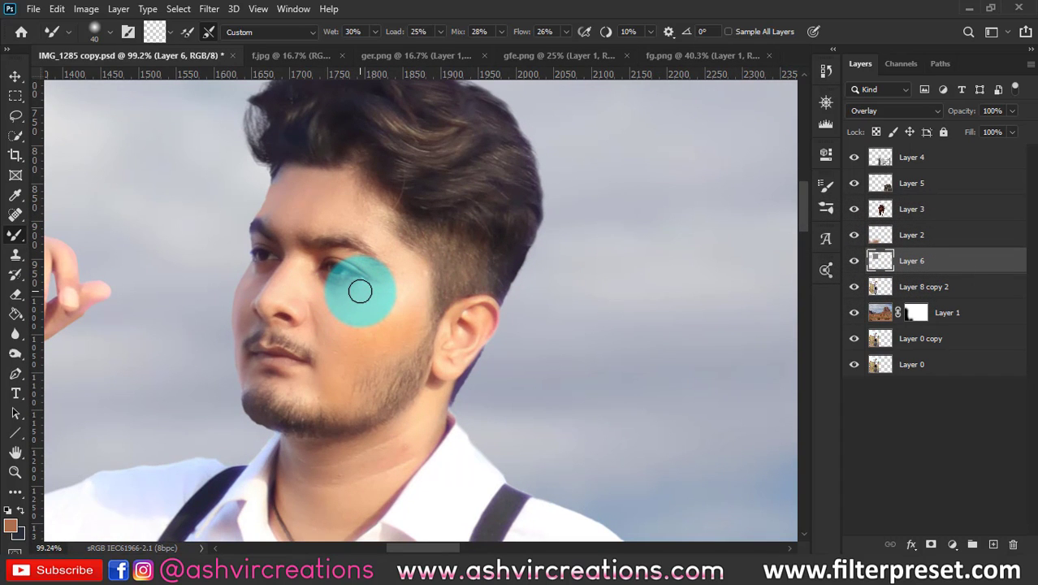
key("v")
scroll(370, 292, "down", 5)
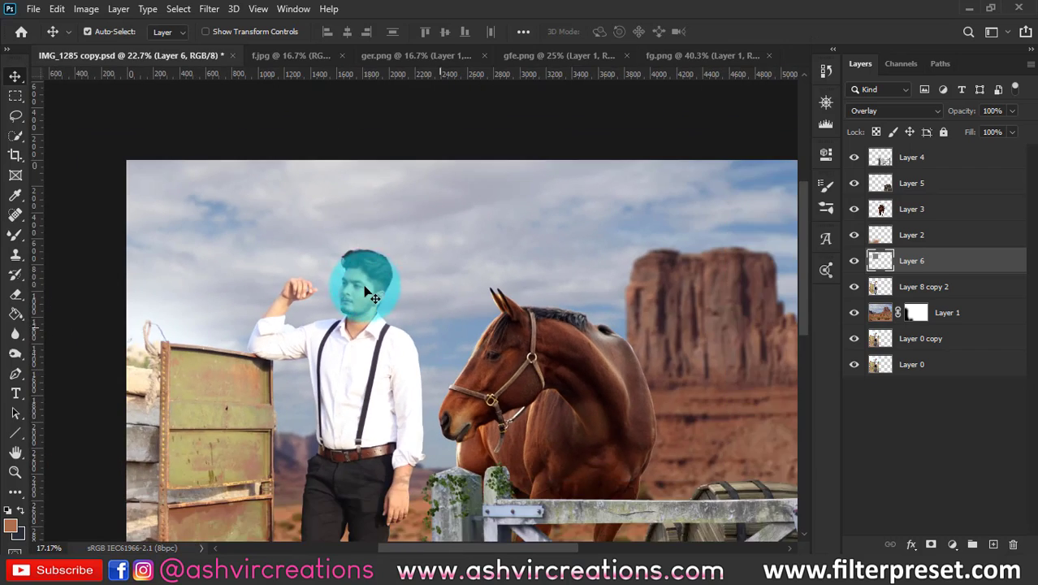
scroll(365, 289, "down", 2)
left_click_drag(367, 287, 717, 207)
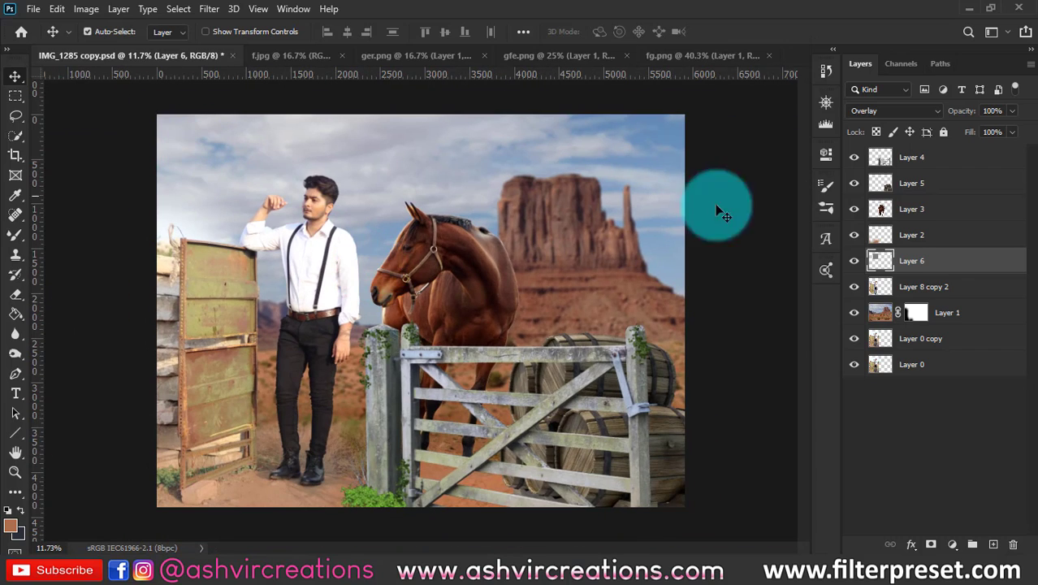
- Select Layer 0 copy and open the dirt_charges PNG from the Particles Dirt Smoke folder
left_click(920, 338)
scroll(392, 363, "up", 1)
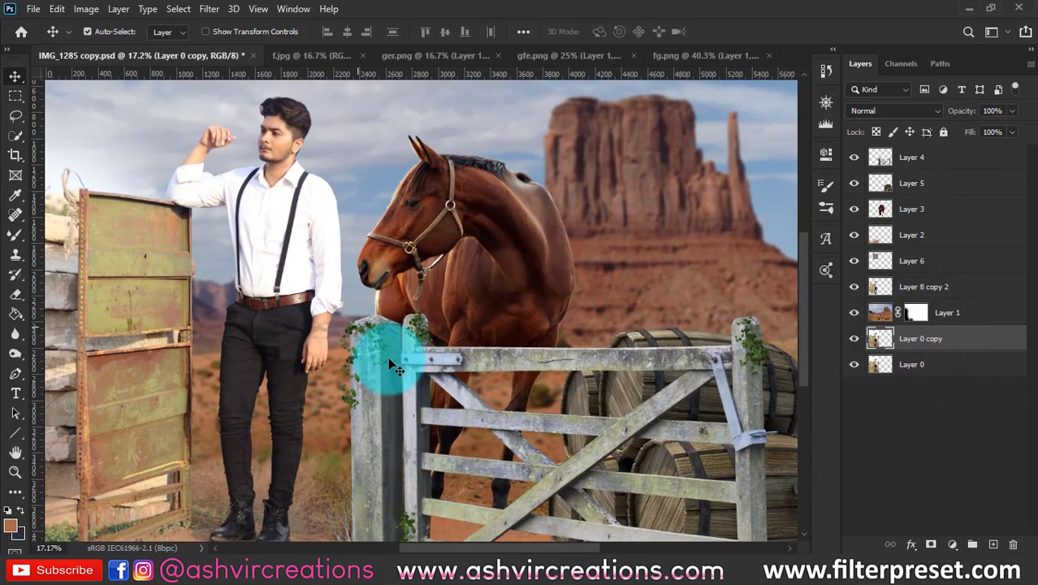
scroll(404, 349, "down", 1)
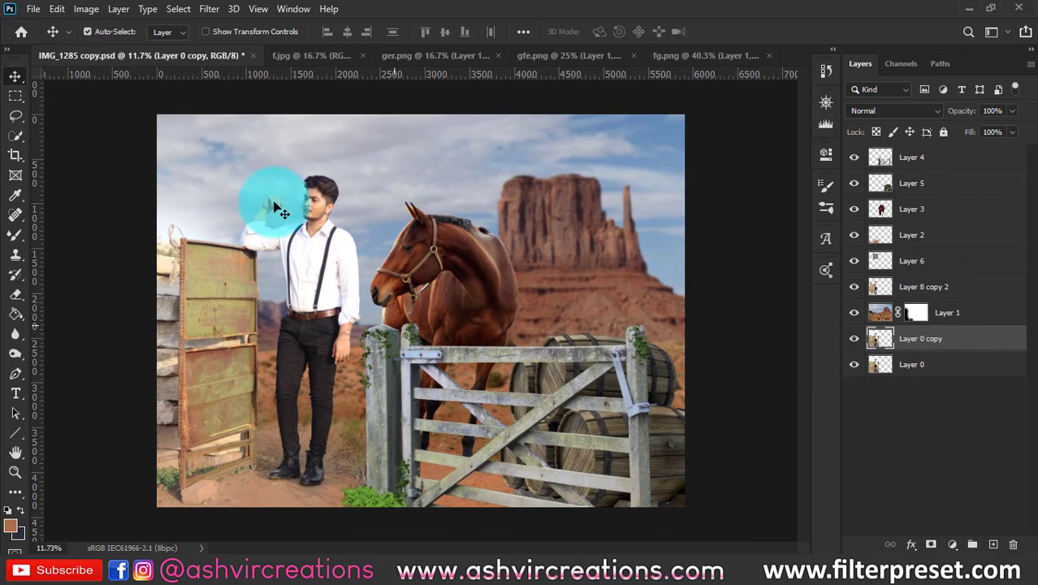
left_click(34, 8)
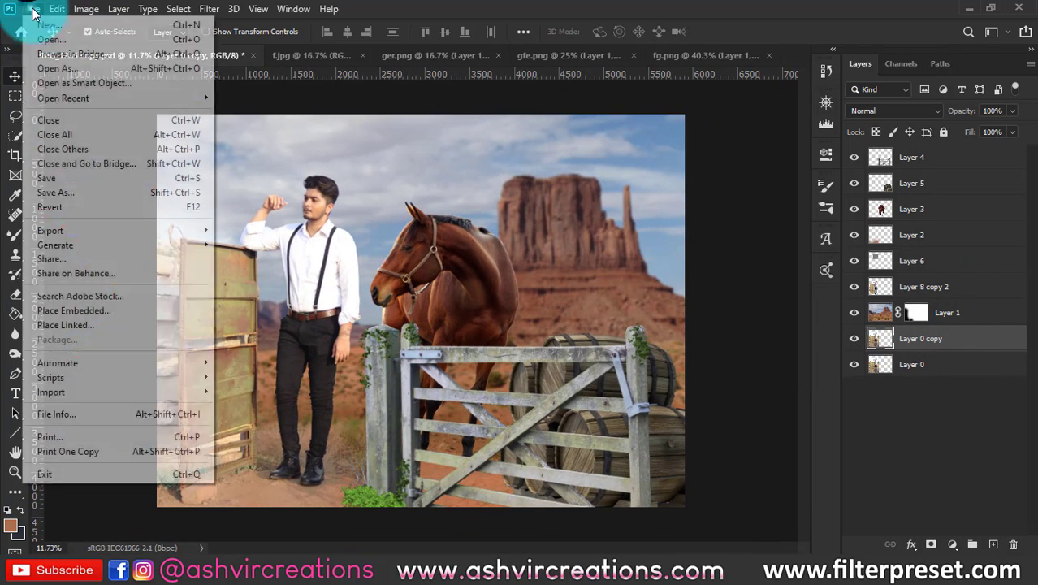
left_click(41, 39)
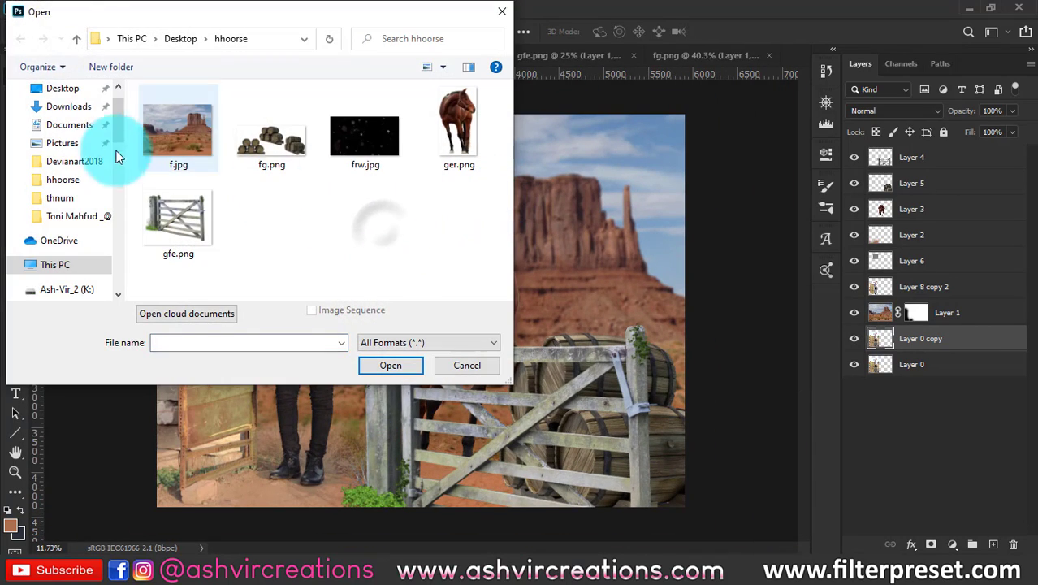
left_click(118, 87)
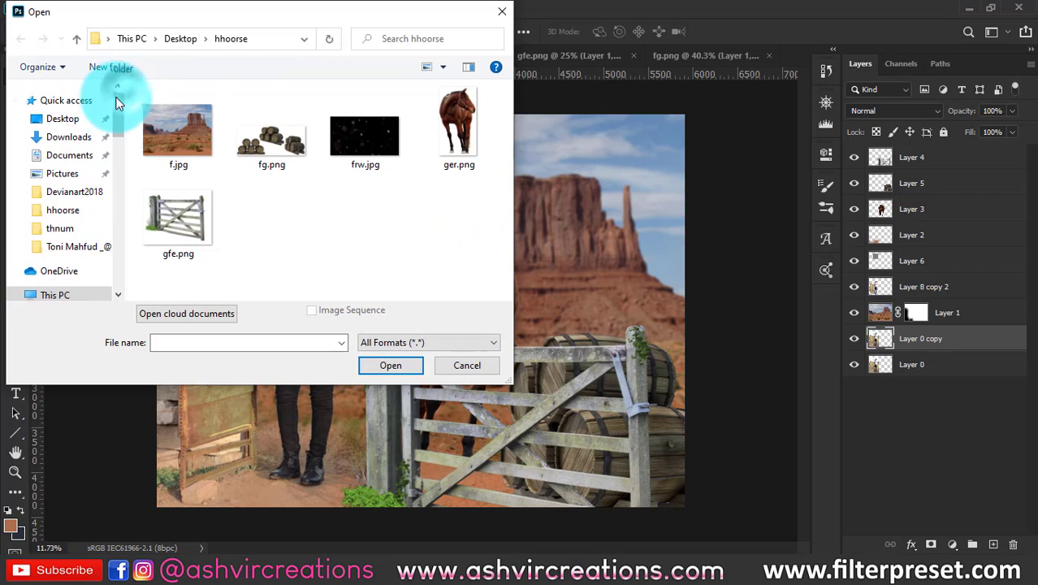
left_click(54, 295)
scroll(341, 236, "down", 5)
scroll(293, 240, "down", 2)
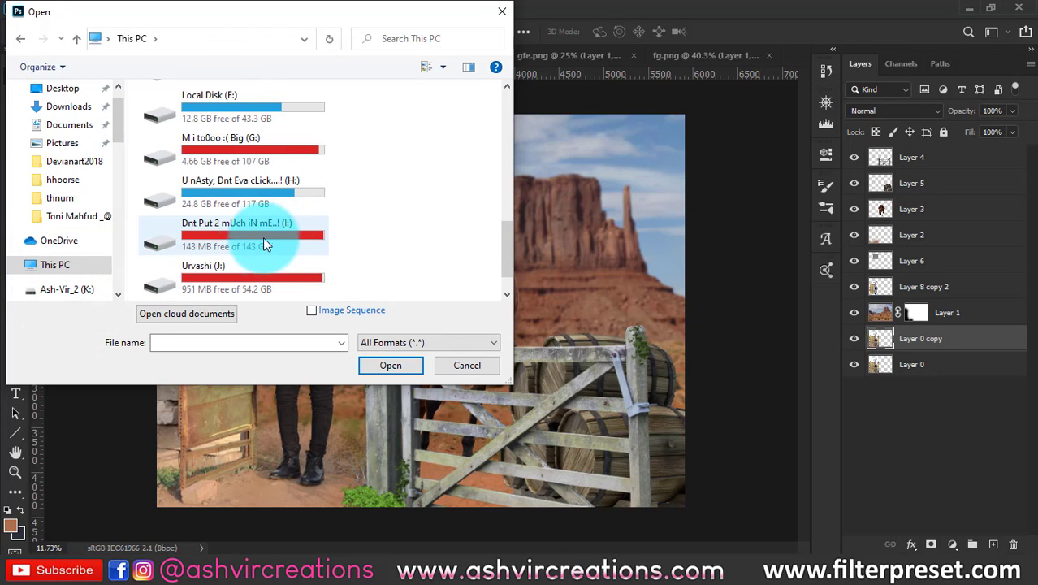
scroll(254, 233, "down", 1)
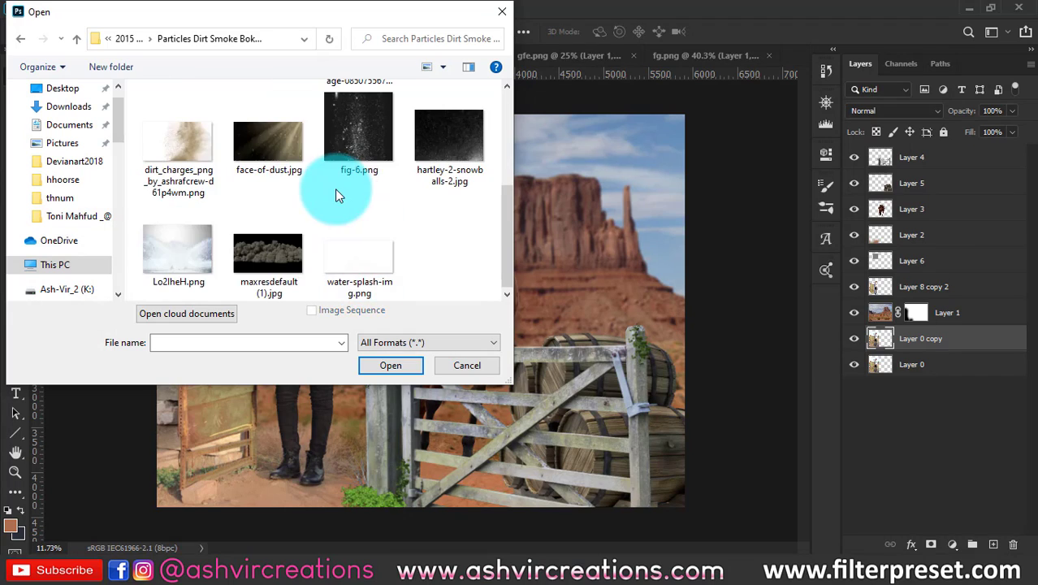
double_click(162, 130)
- Bring the dirt cloud image into the composite and place its layer directly above Layer 3
left_click_drag(355, 272, 514, 351)
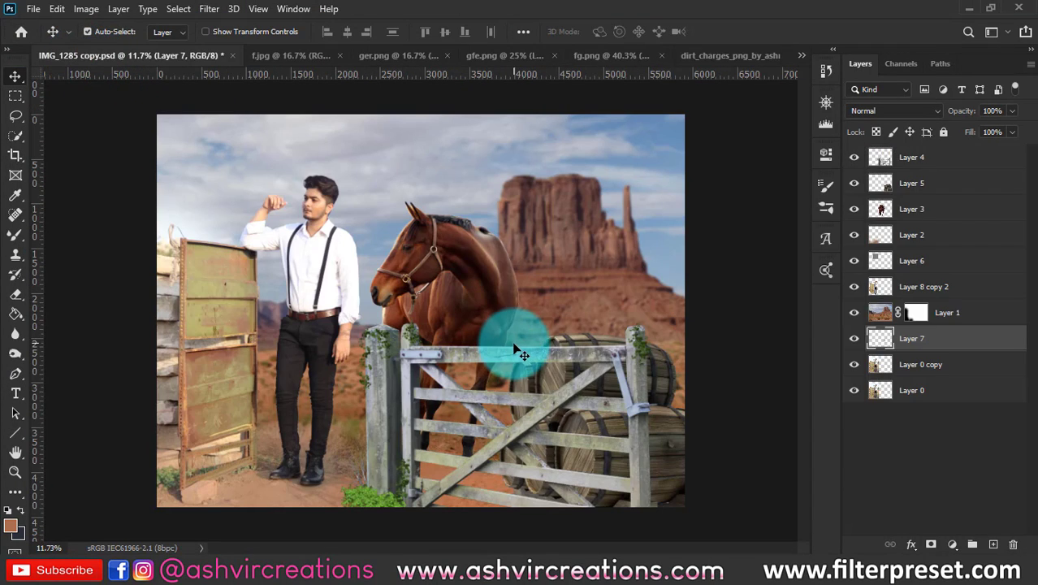
left_click(944, 342)
left_click_drag(942, 314, 958, 211)
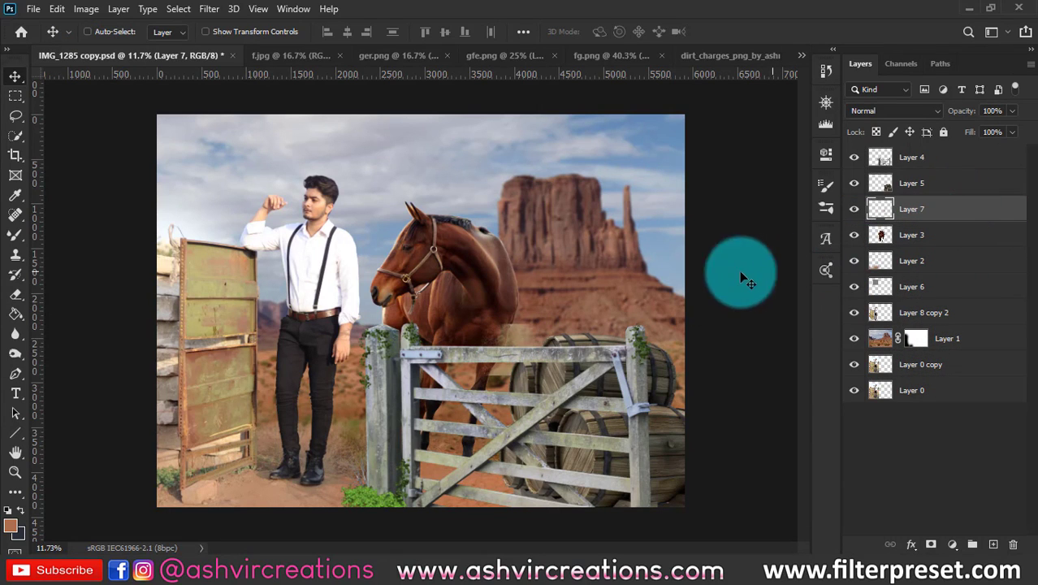
- Scale the dirt cloud to about 446% and move it down over the ground behind the gate
key("ctrl+t")
left_click_drag(542, 324, 672, 224)
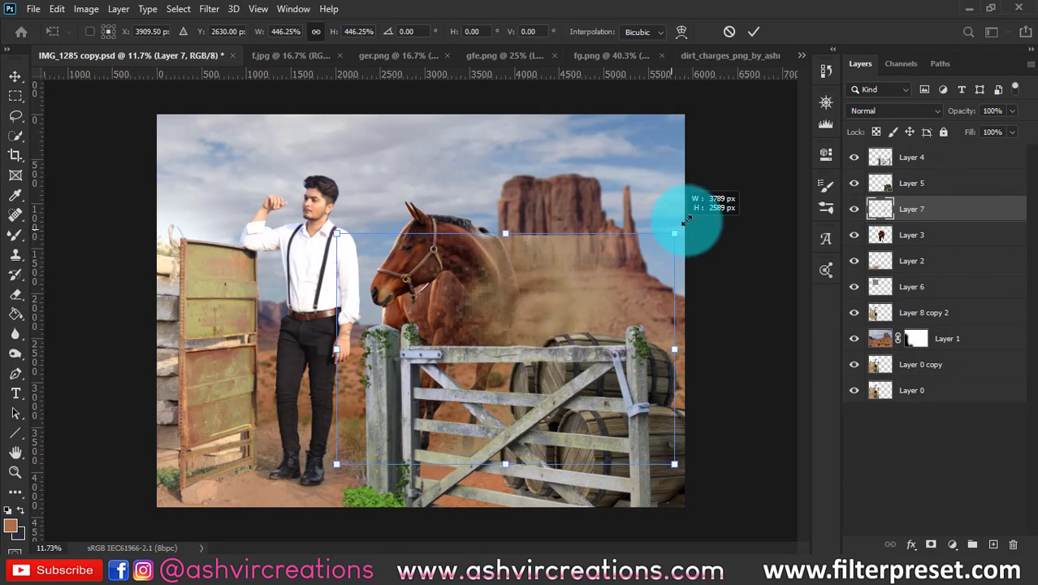
left_click_drag(614, 261, 558, 411)
key("Return")
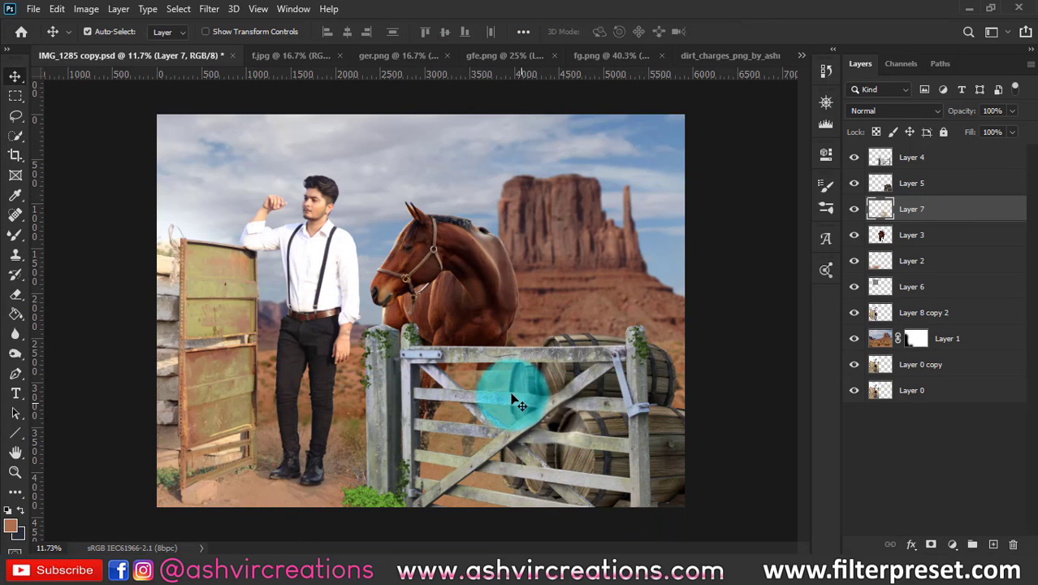
- Fine-tune the dirt cloud's position around the horse's legs behind the gate
scroll(511, 393, "up", 1)
left_click_drag(504, 392, 499, 365)
scroll(505, 371, "up", 4)
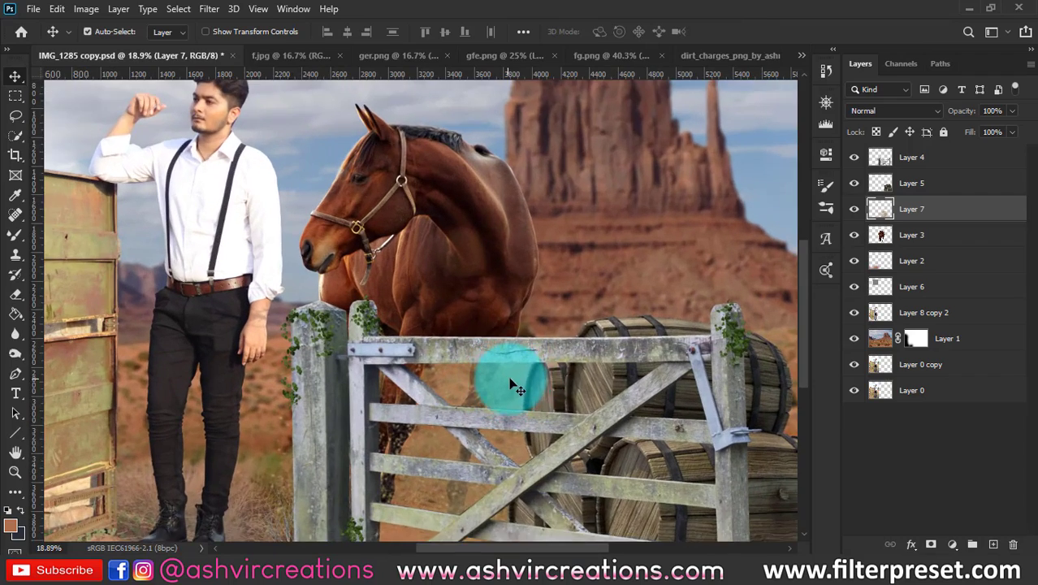
left_click_drag(507, 325, 480, 385)
scroll(524, 345, "down", 5)
scroll(524, 346, "up", 1)
scroll(480, 386, "up", 3)
scroll(486, 394, "down", 2)
scroll(490, 400, "down", 2)
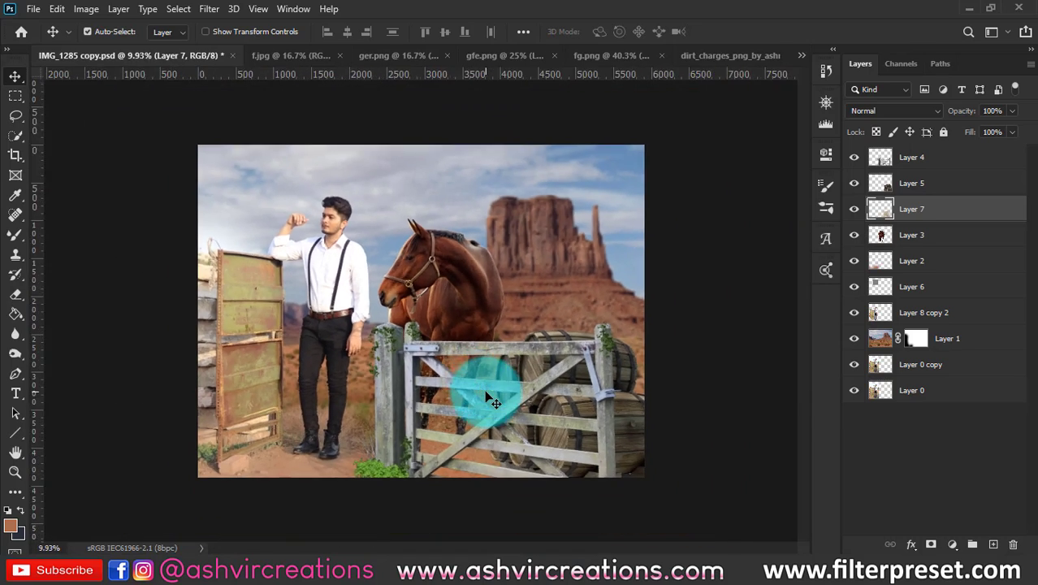
scroll(486, 399, "up", 1)
- Merge all layers from Layer 0 copy up to Layer 4 into one layer
left_click(954, 367)
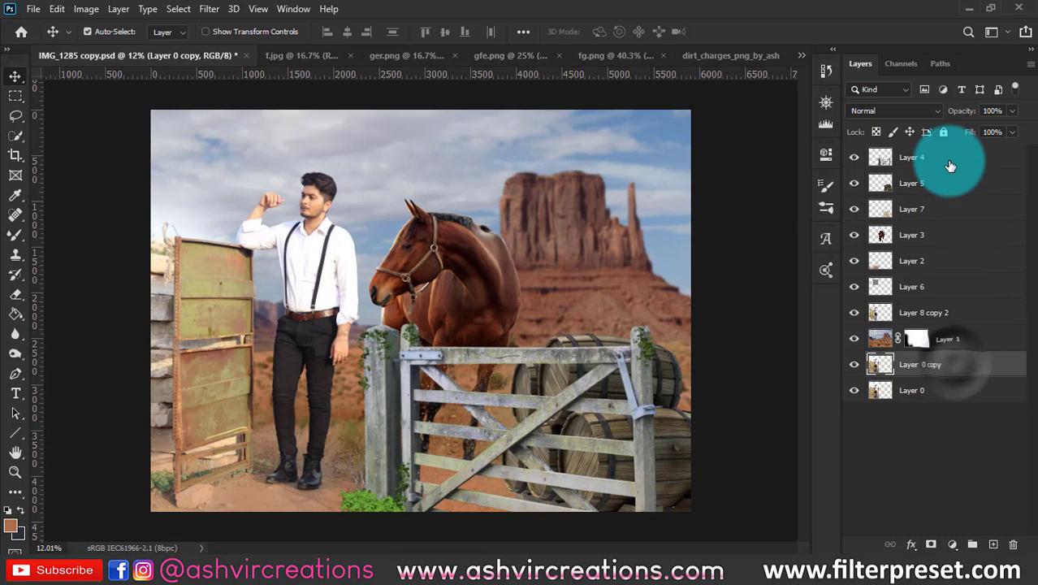
left_click(941, 158, "shift")
right_click(952, 167)
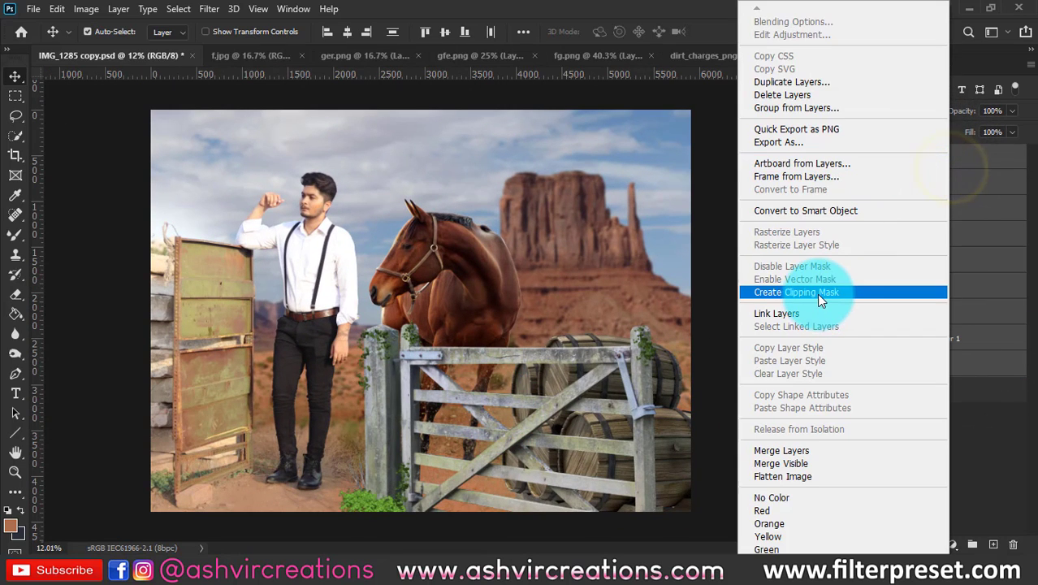
left_click(773, 449)
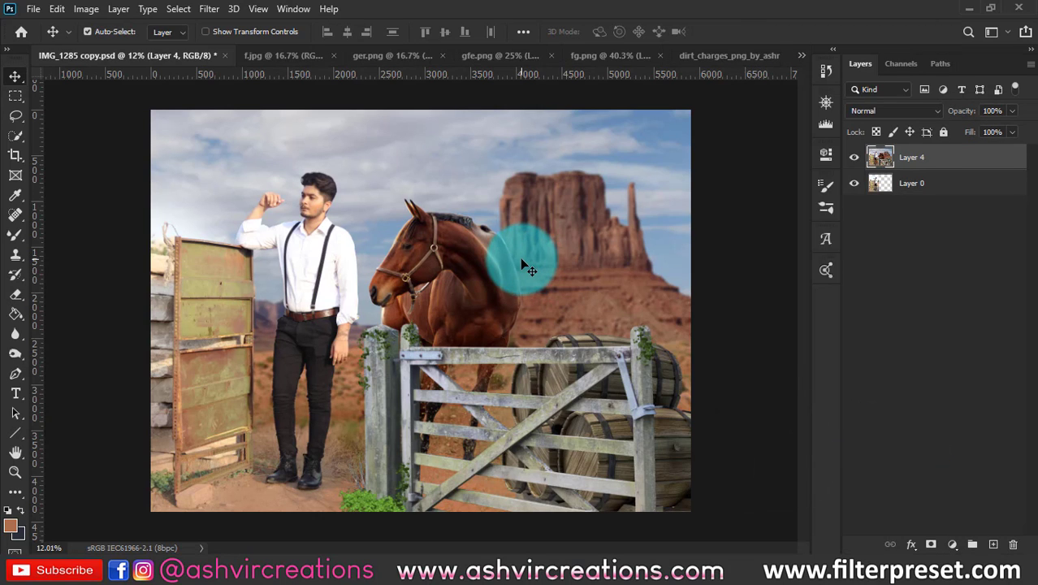
key("c")
key("Escape")
key("v")
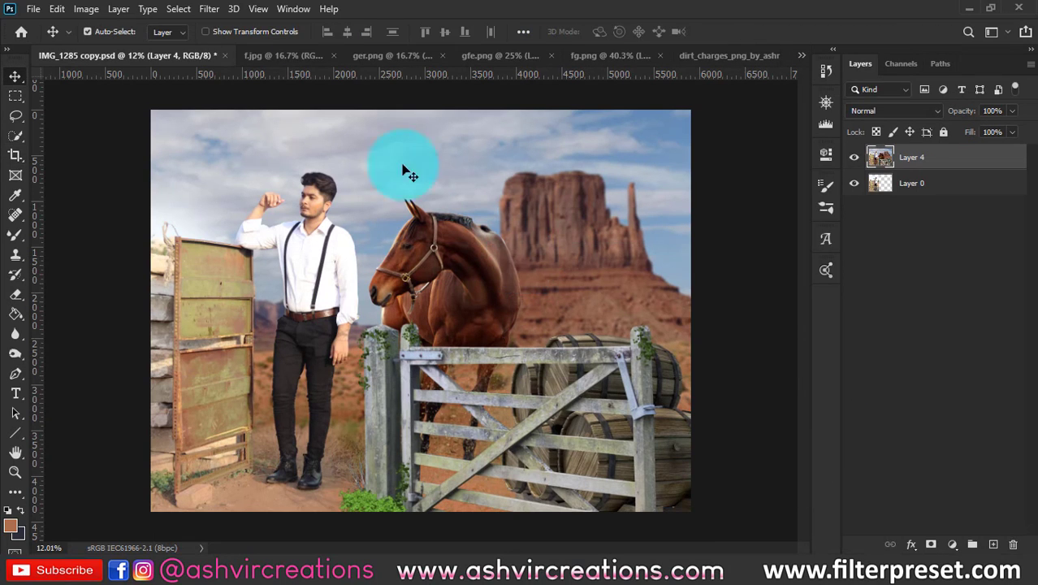
- Open the Camera Raw filter on the merged layer and apply the user preset FP-VINTAGE a2
left_click(210, 10)
left_click(236, 98)
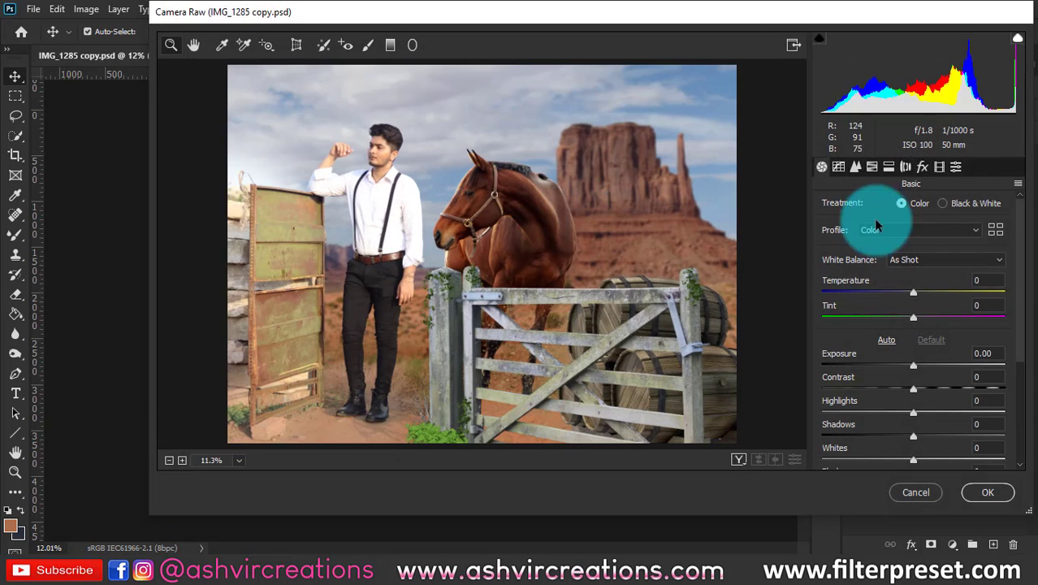
left_click(956, 166)
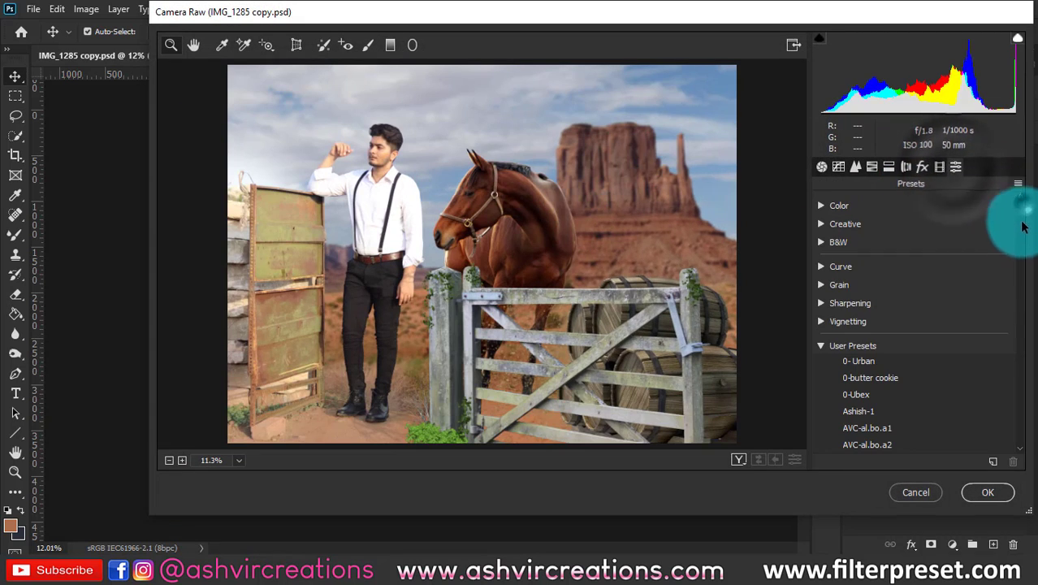
left_click_drag(1021, 215, 1015, 436)
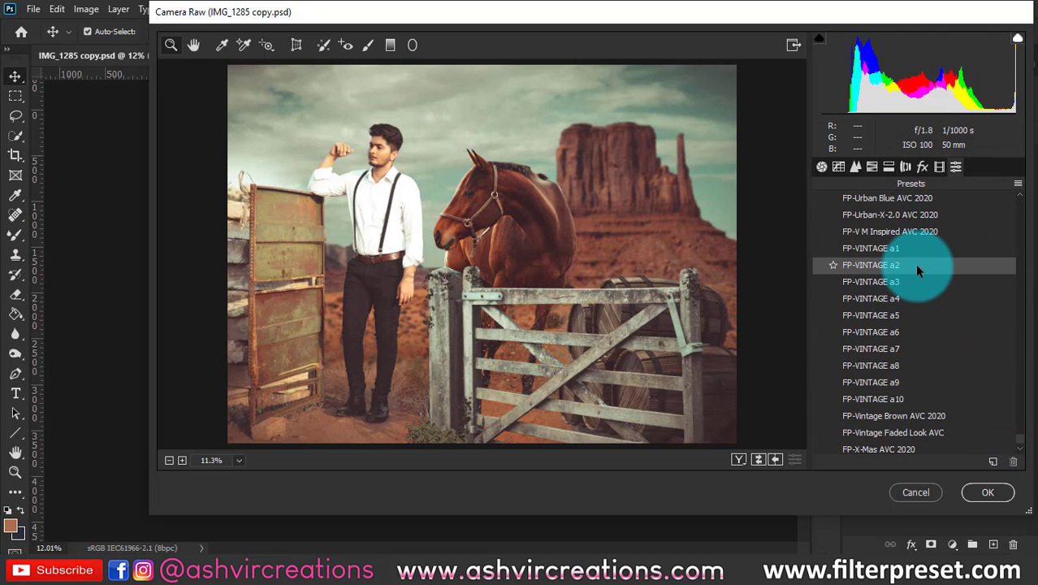
left_click(915, 265)
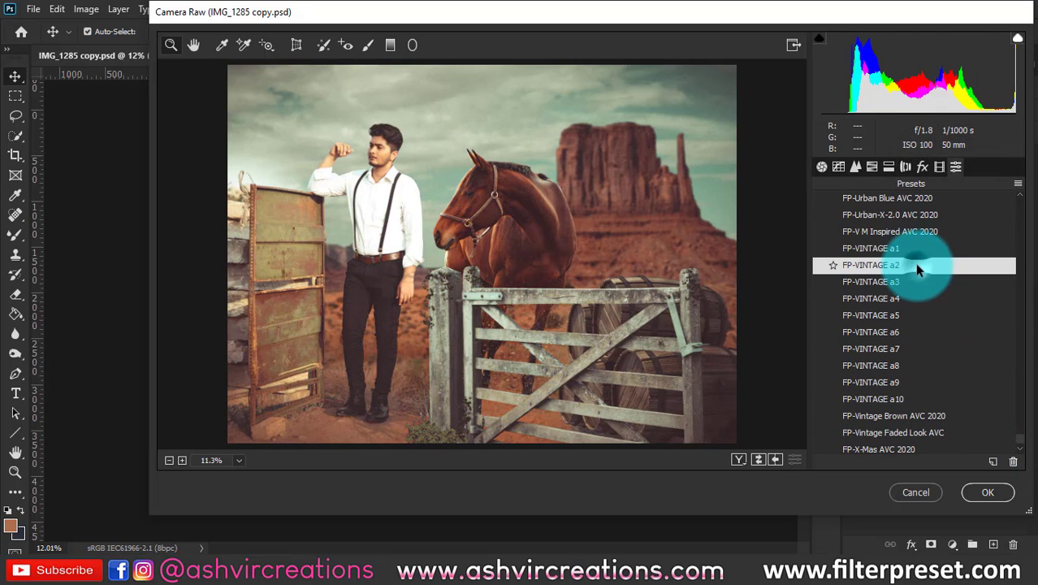
- Set the Grain amount to 0 in the Camera Raw effects to remove the preset's grain from the image
left_click(388, 170)
left_click(382, 183)
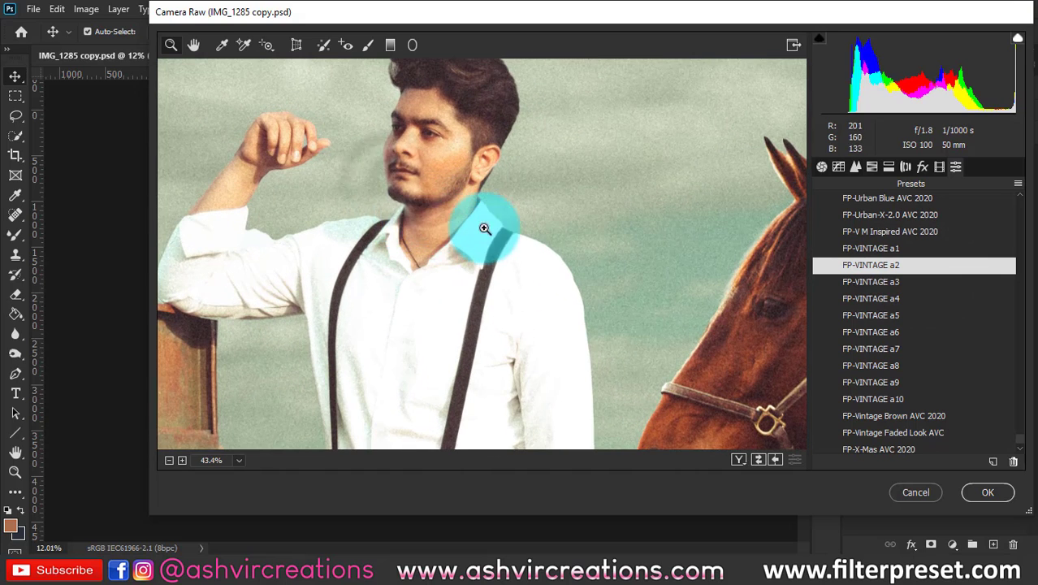
left_click(921, 167)
left_click(980, 220)
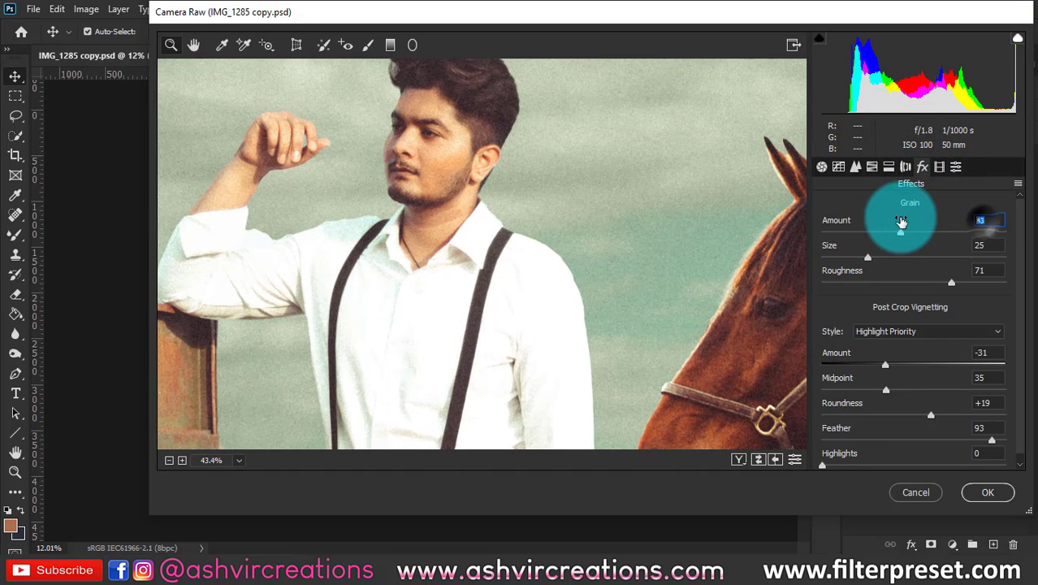
type("0")
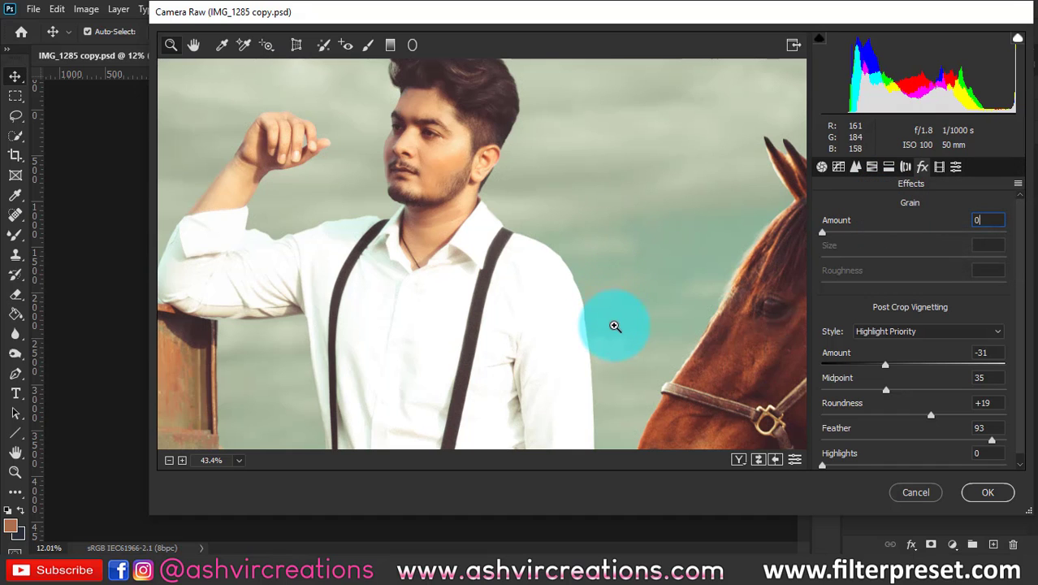
left_click_drag(615, 326, 537, 324)
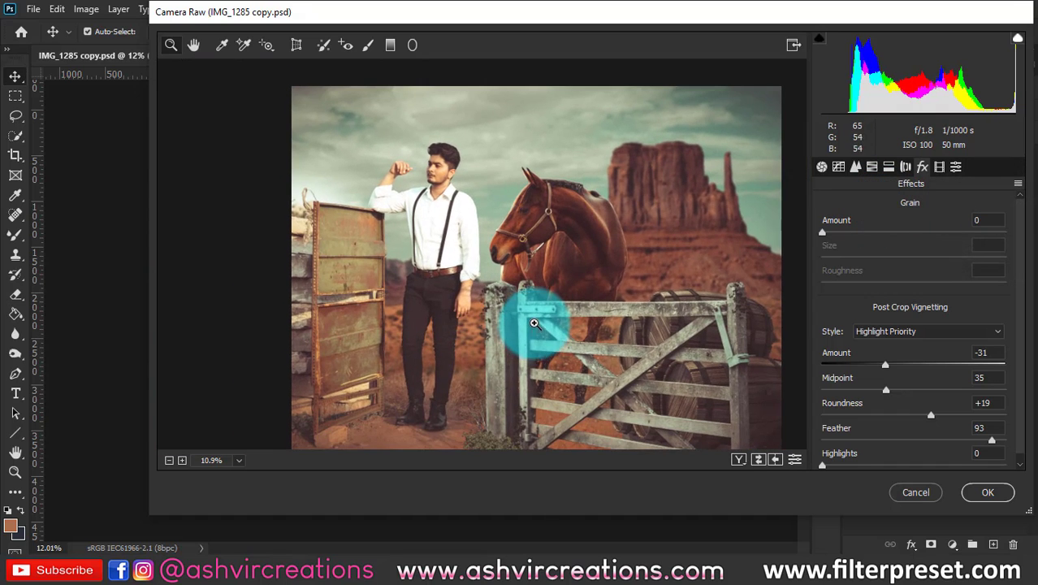
- Set the Post Crop Vignetting amount to -41 and midpoint to 38, and apply the Camera Raw filter to the merged layer
left_click(855, 167)
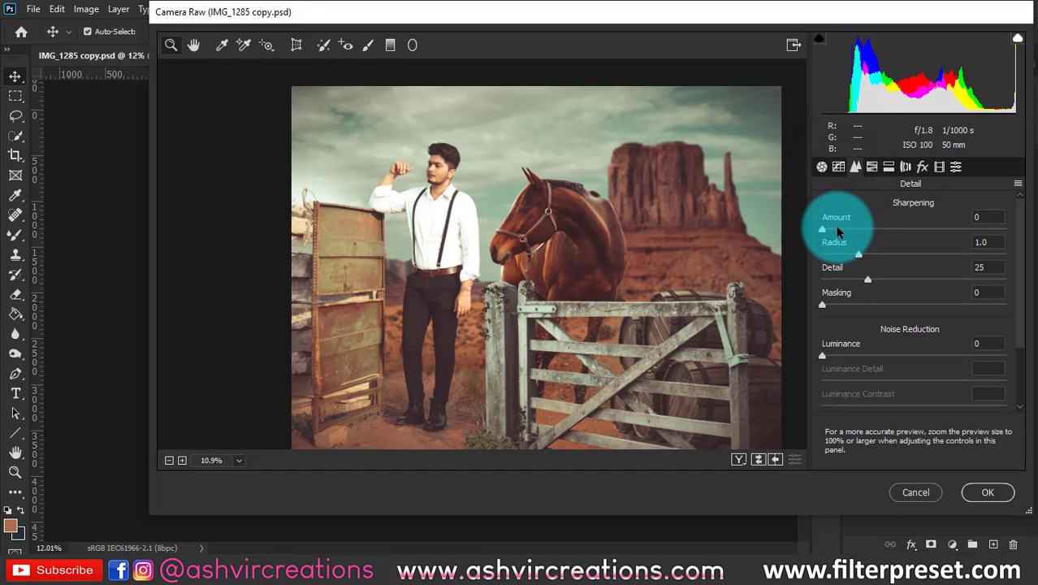
left_click(923, 168)
left_click(873, 366)
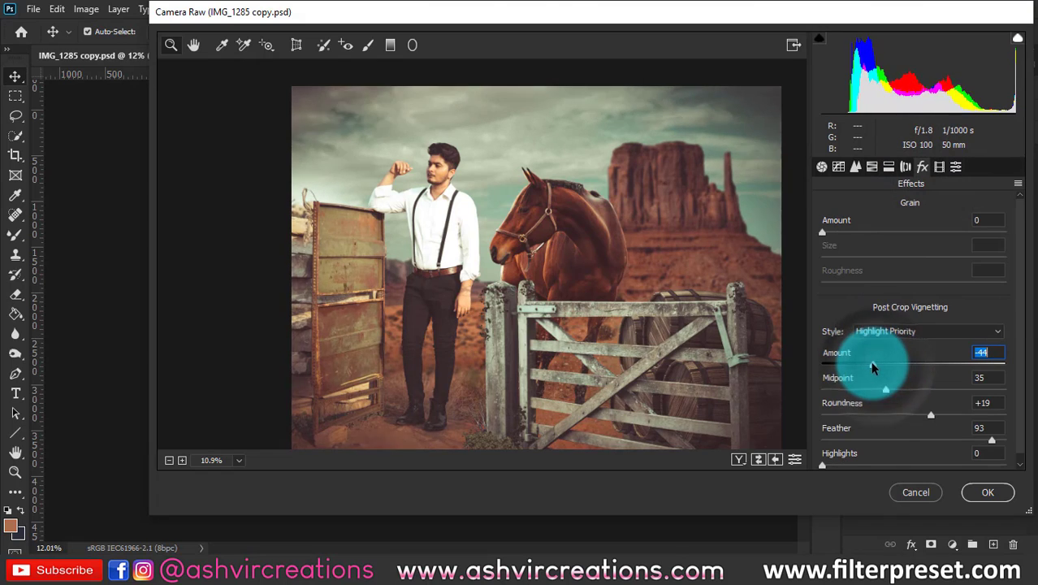
left_click_drag(873, 365, 891, 390)
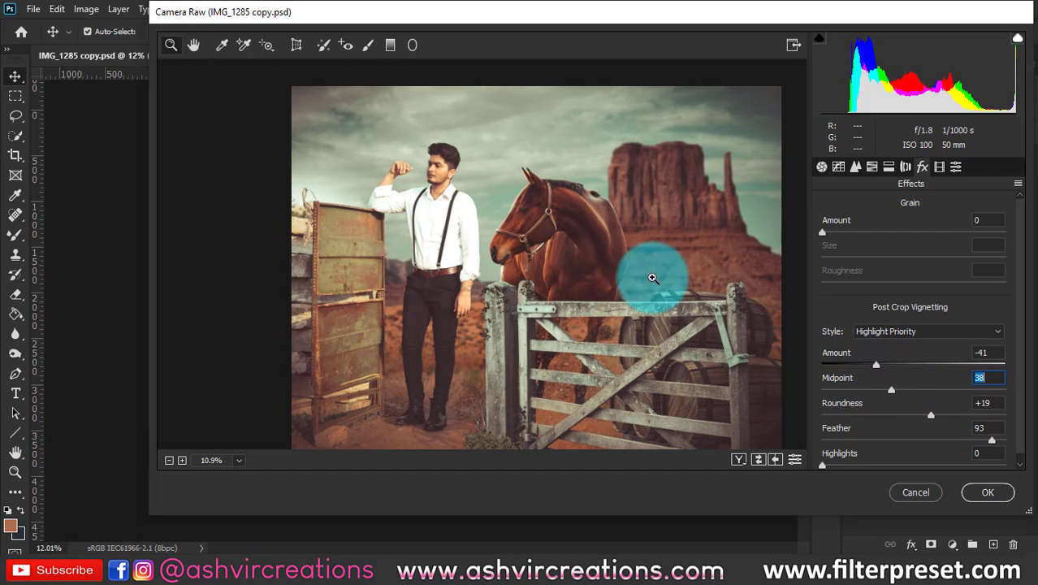
left_click(455, 203)
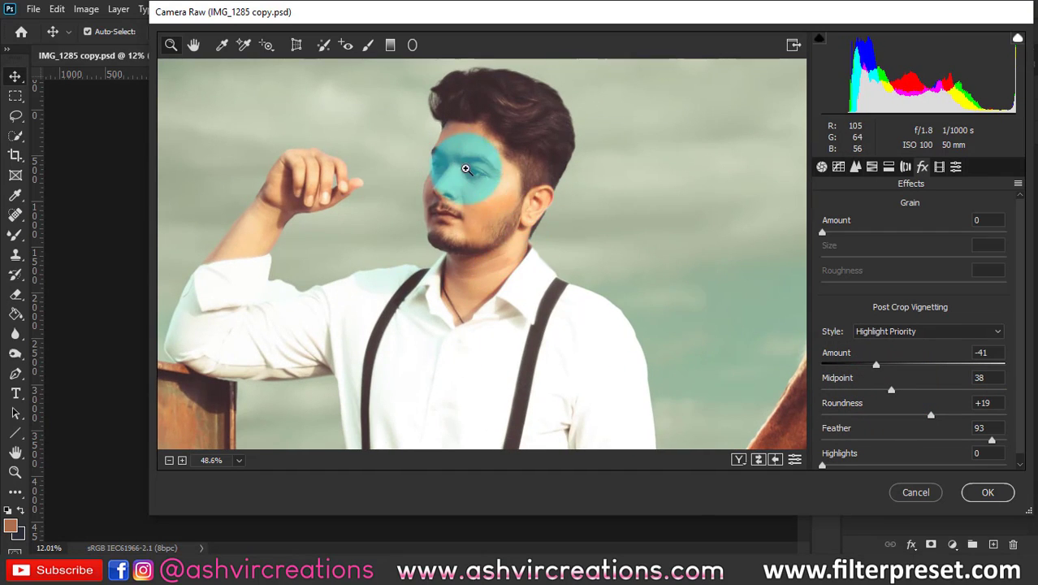
left_click_drag(471, 105, 498, 215)
left_click_drag(541, 306, 579, 241)
left_click(985, 493)
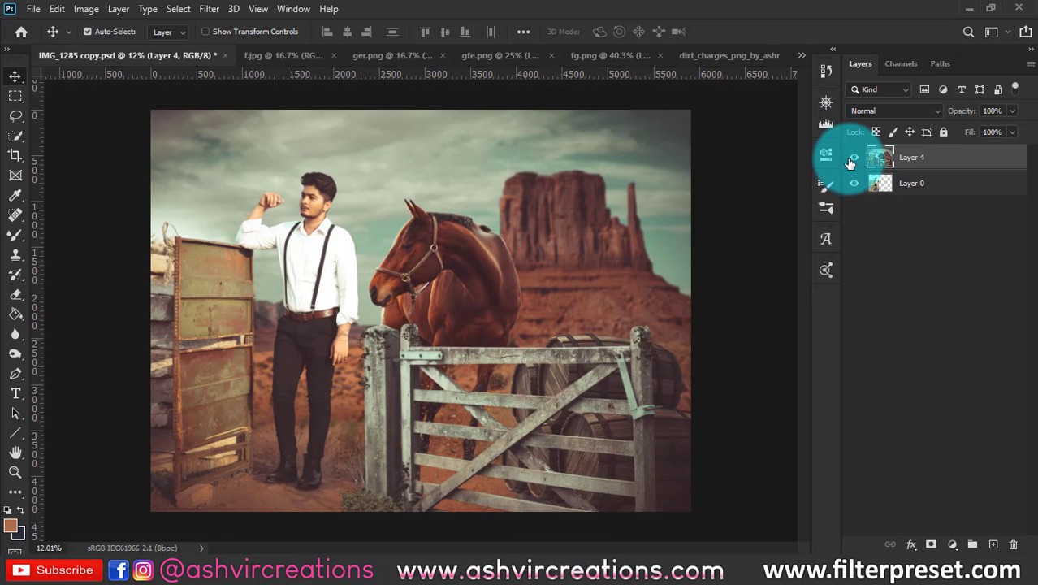
- Compare the graded composite with the original photo by toggling Layer 4's visibility, and examine the finished image up close
left_click(853, 159)
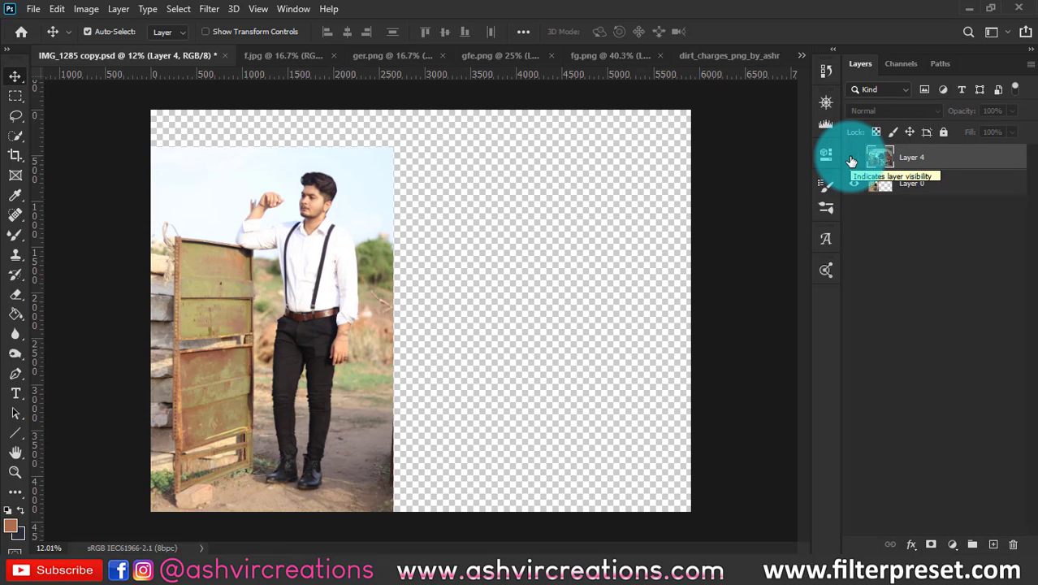
left_click(853, 160)
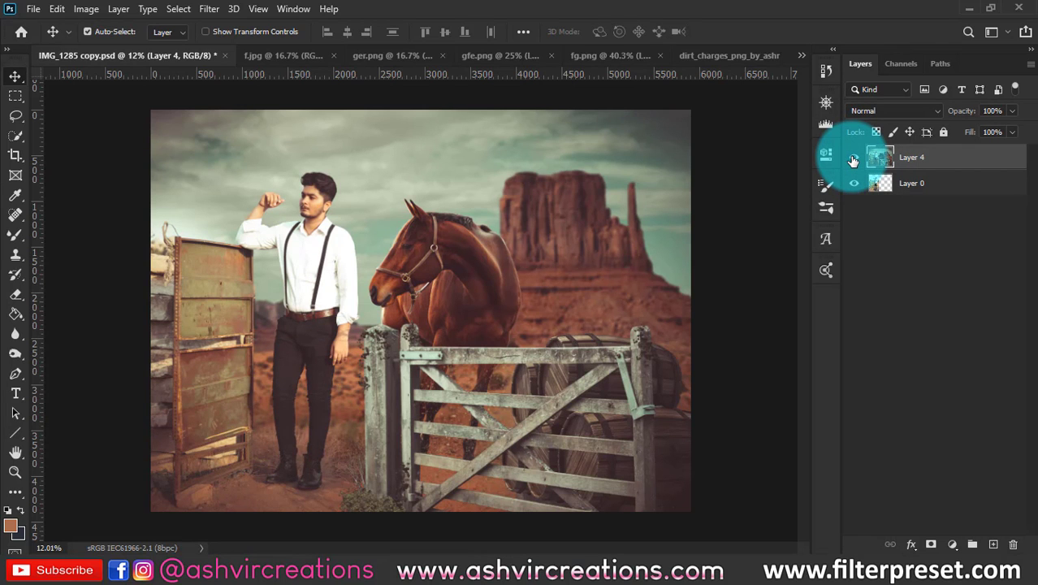
left_click(853, 160)
left_click(853, 160)
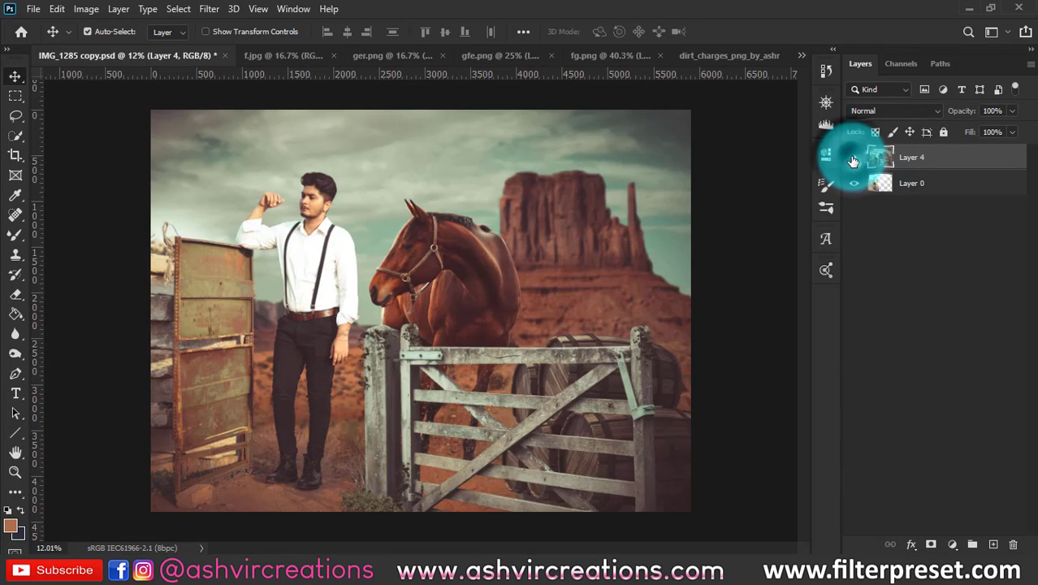
left_click(853, 159)
left_click(852, 159)
left_click(853, 159)
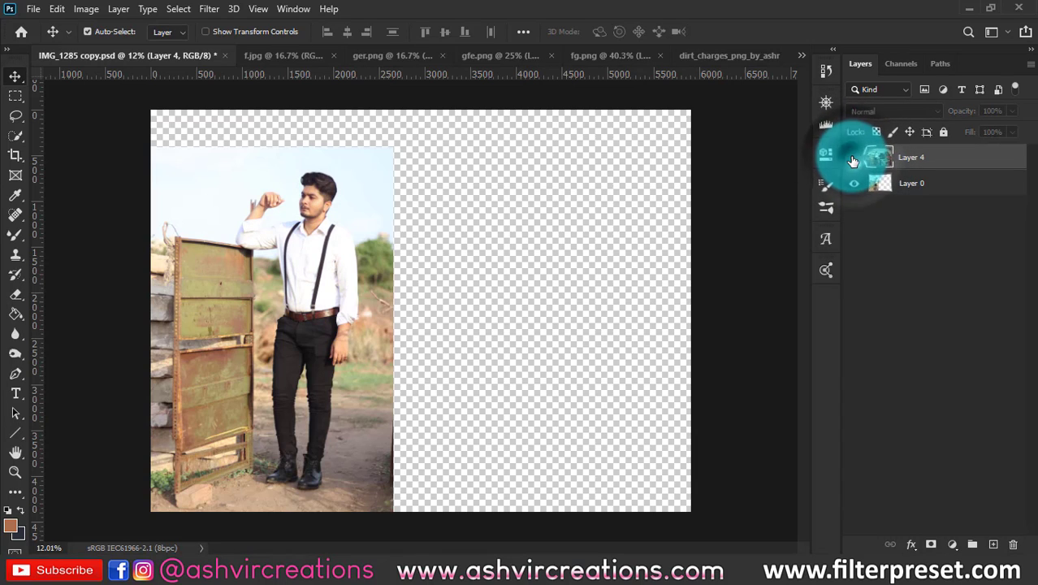
left_click(853, 160)
left_click(853, 159)
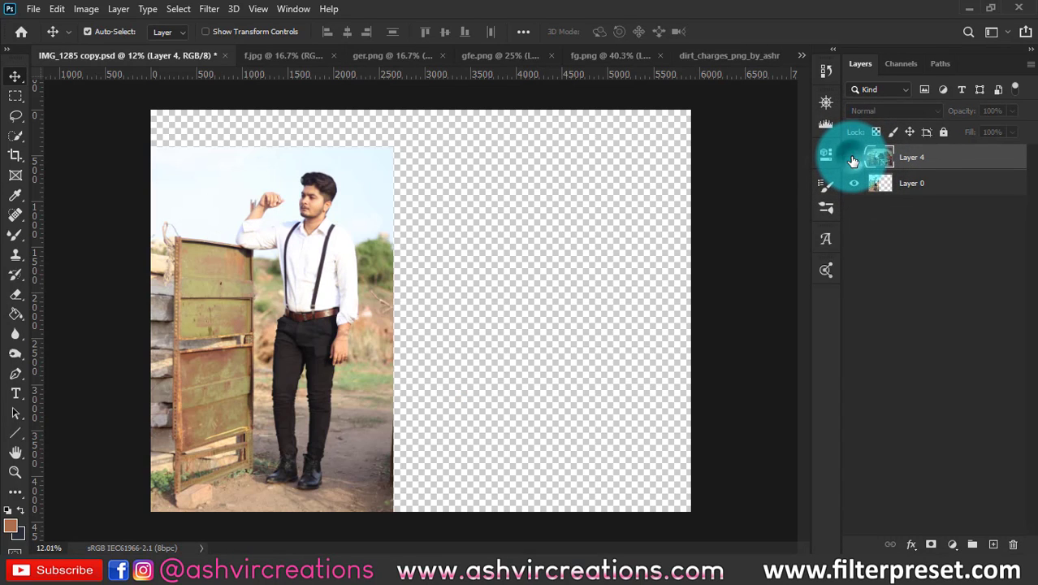
left_click(853, 159)
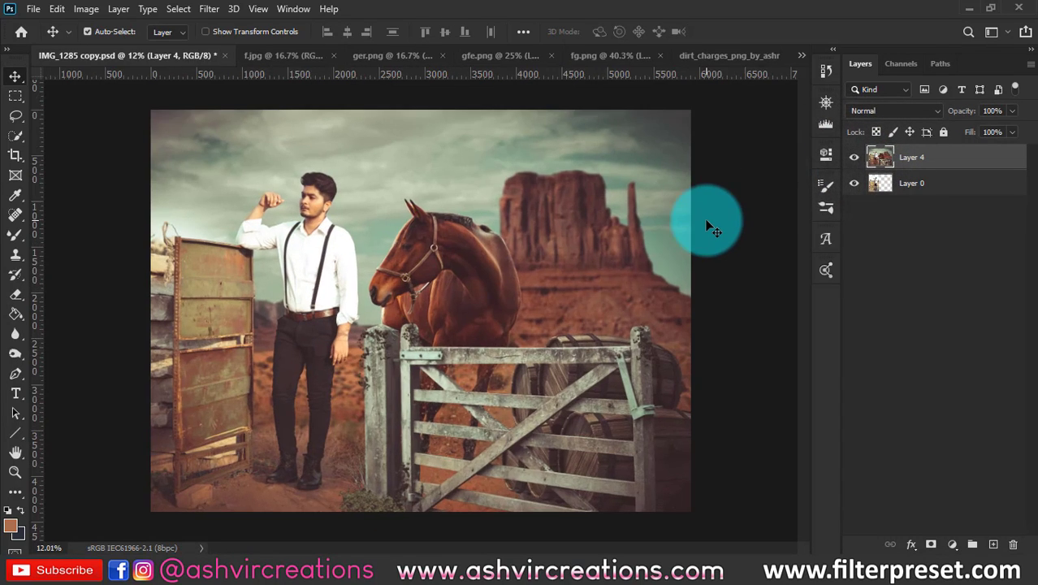
scroll(708, 223, "up", 5)
left_click_drag(706, 220, 656, 180)
scroll(666, 190, "down", 2)
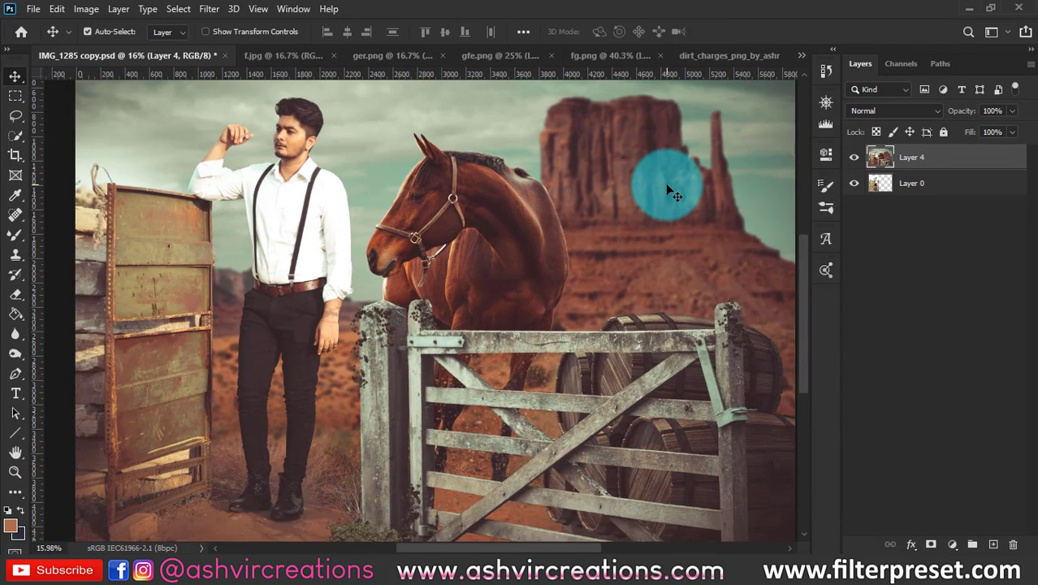
scroll(665, 182, "down", 1)
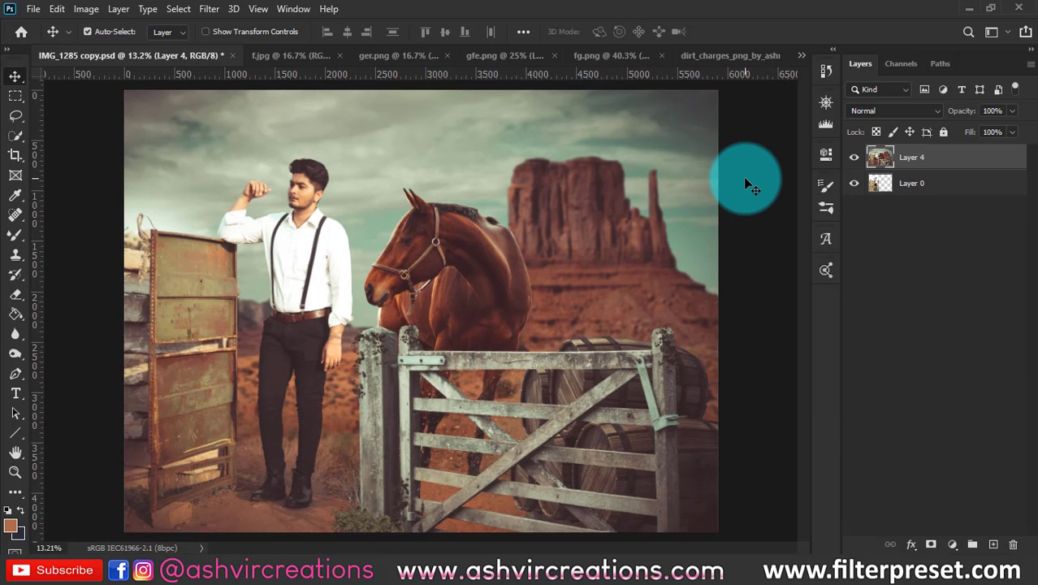